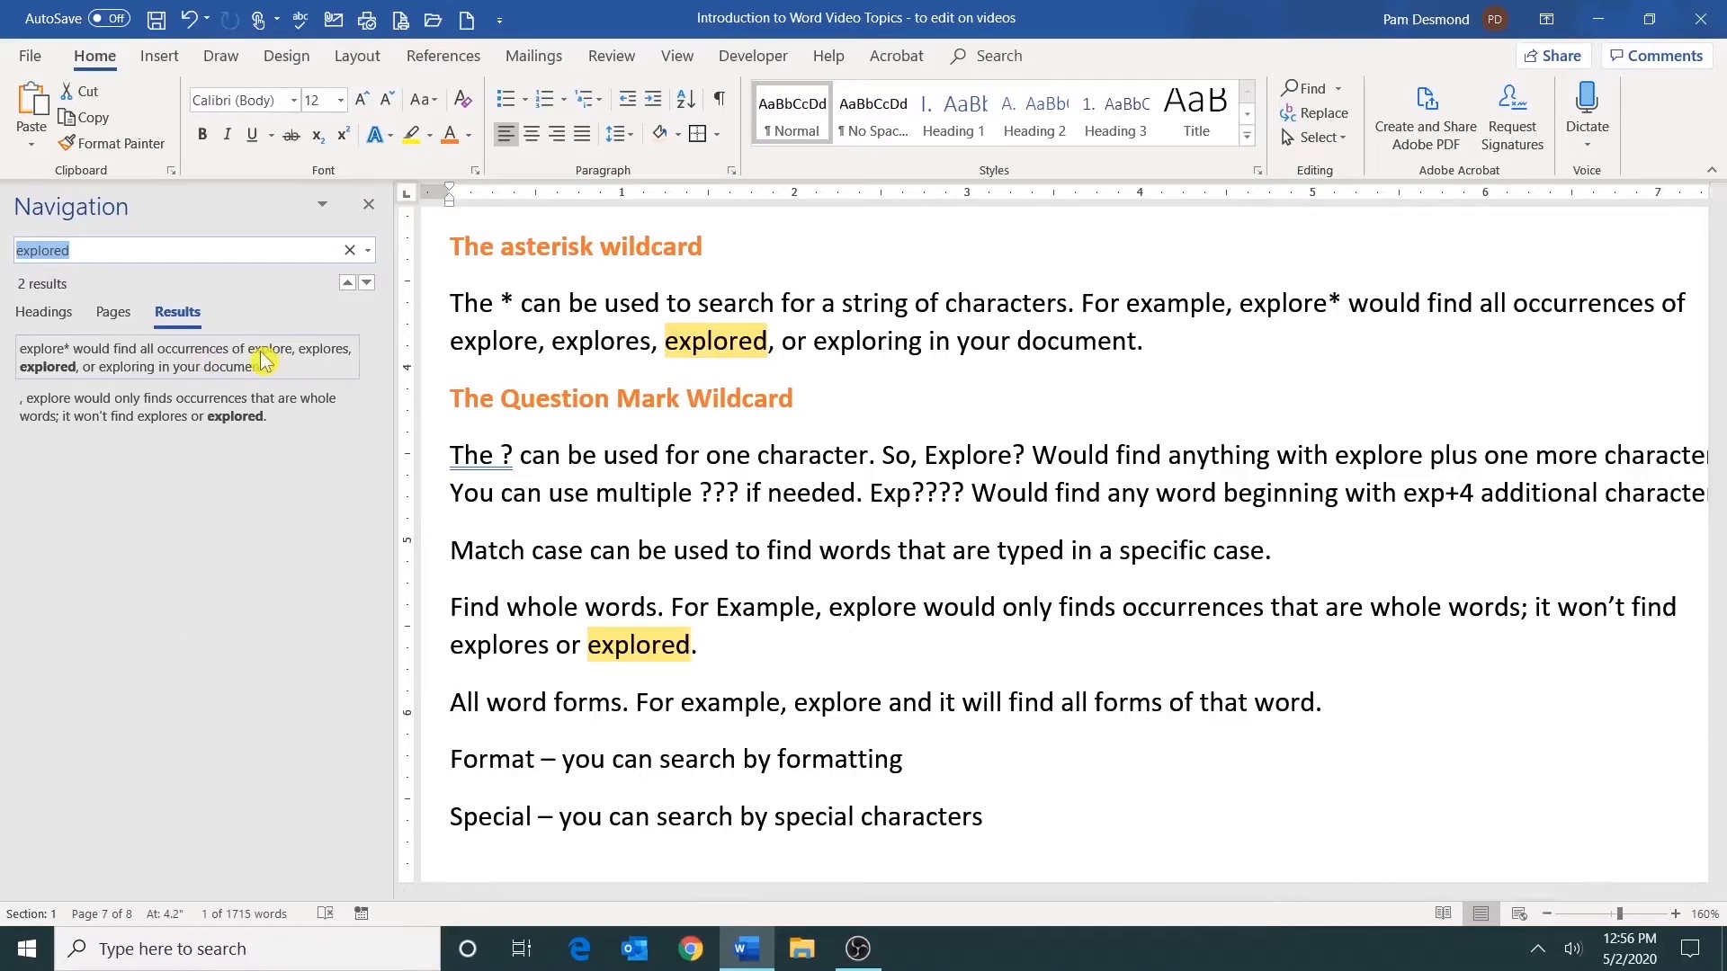
Step: Search the document for "explore" and go through the first six results one by one
click(159, 251)
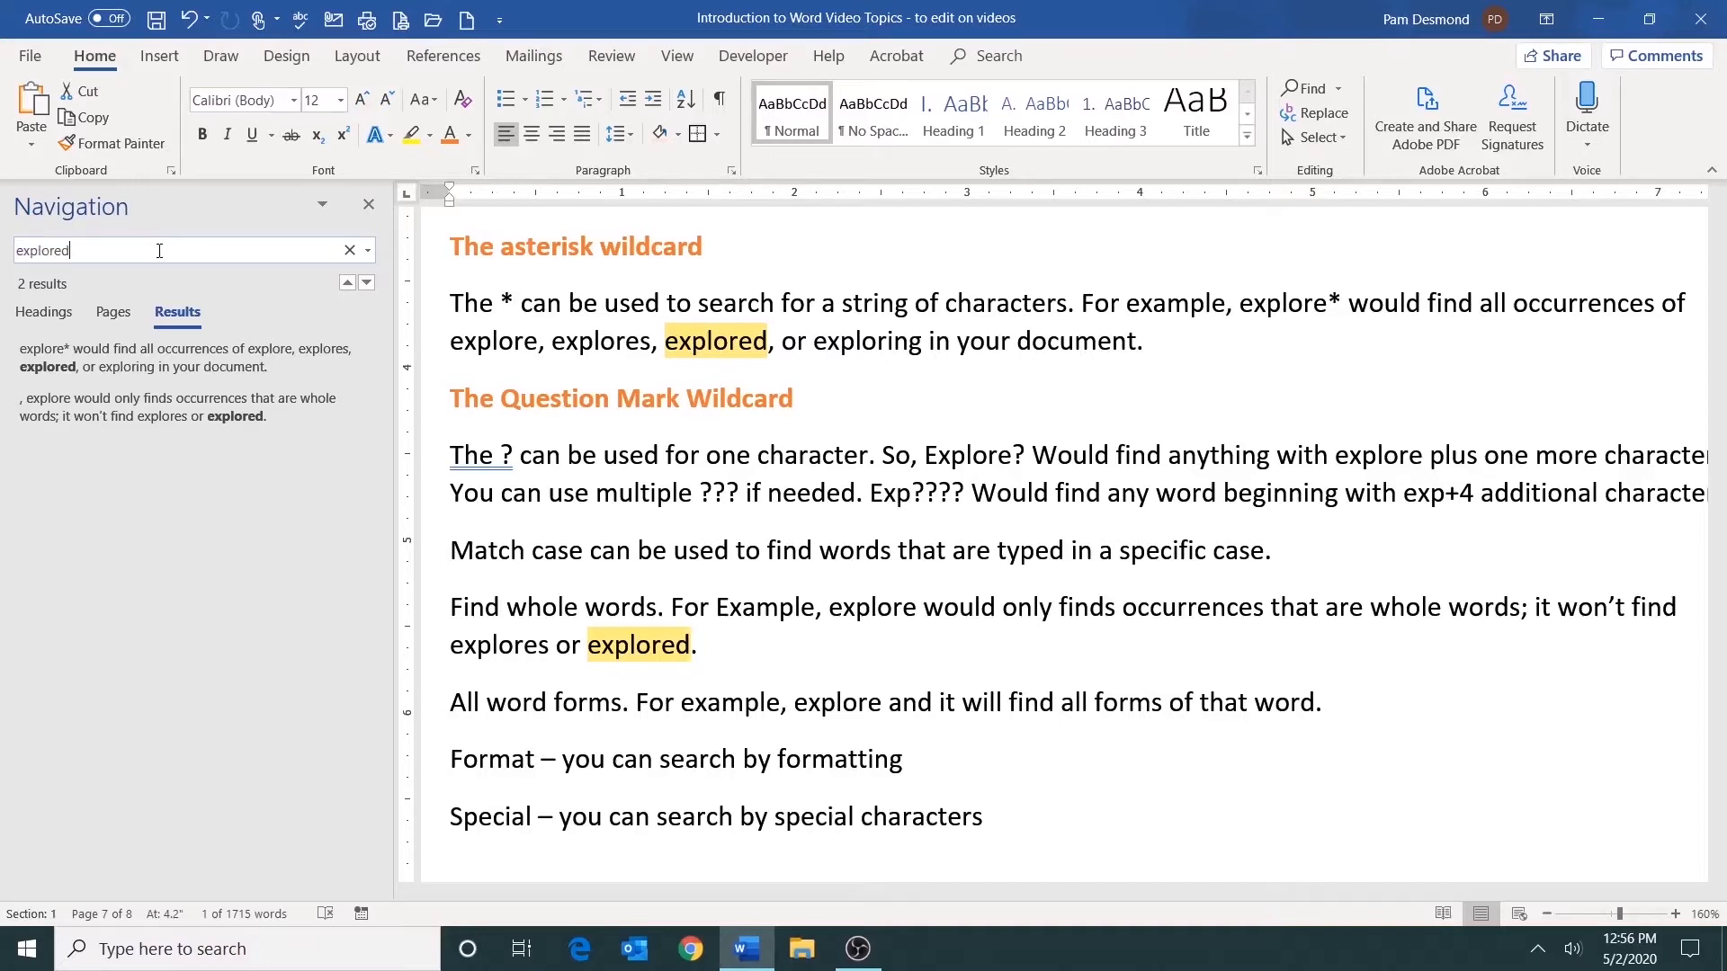
key(BackSpace)
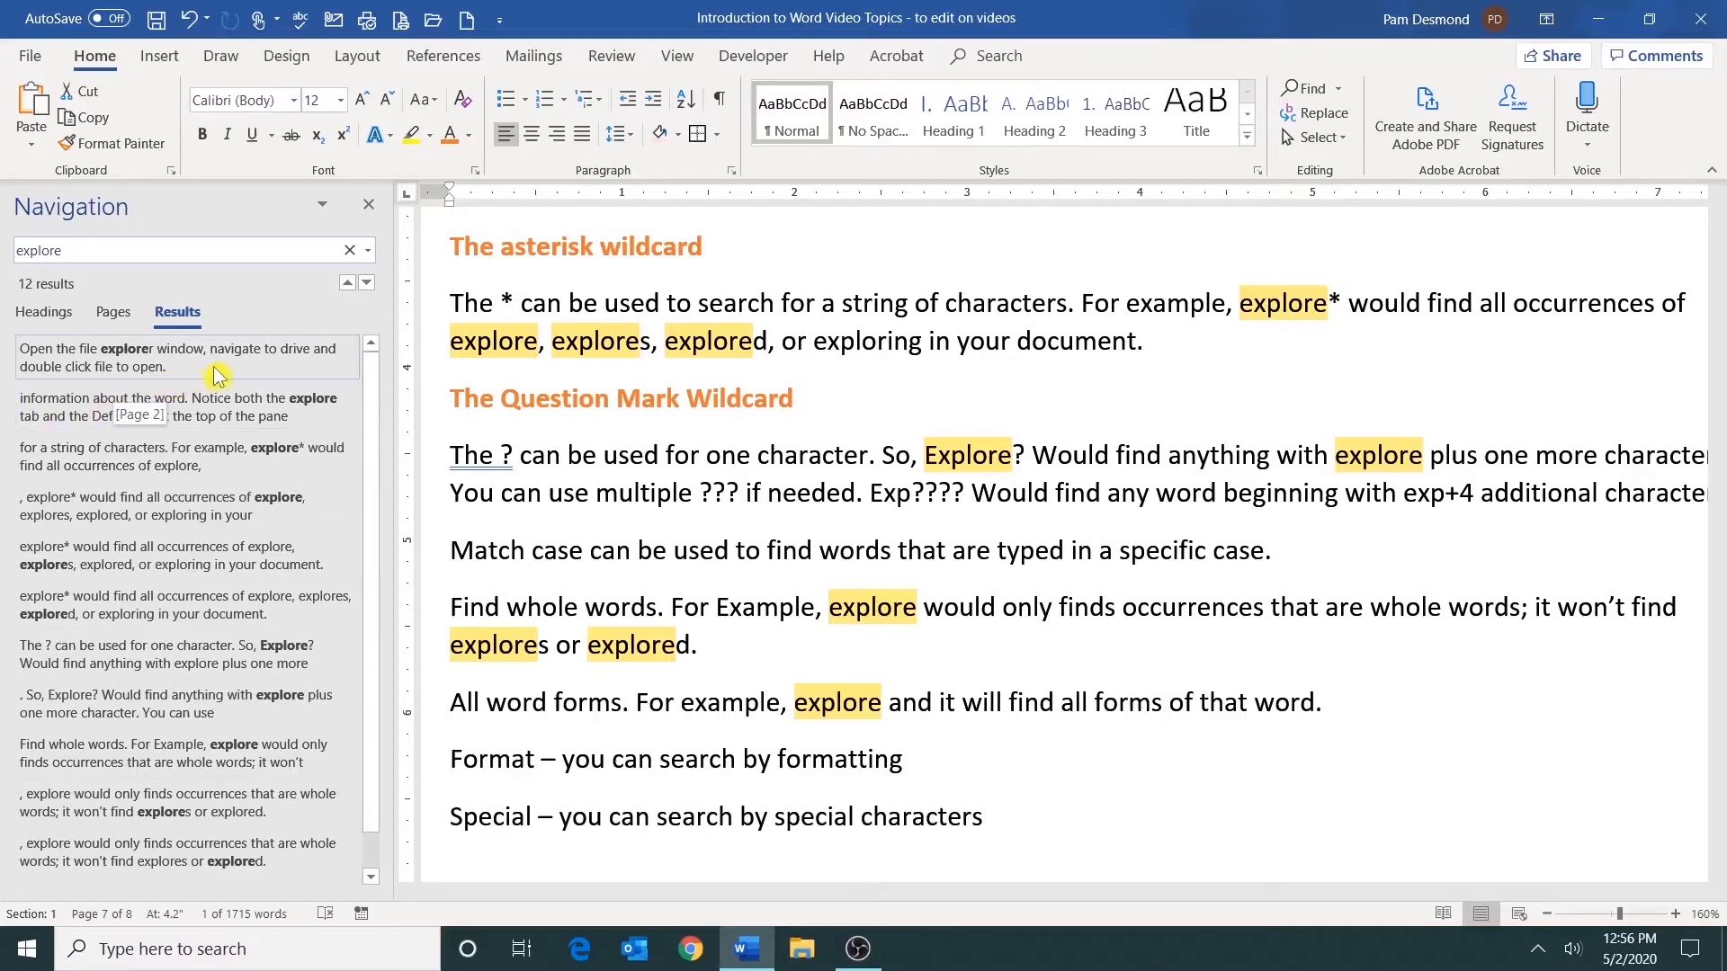
click(252, 371)
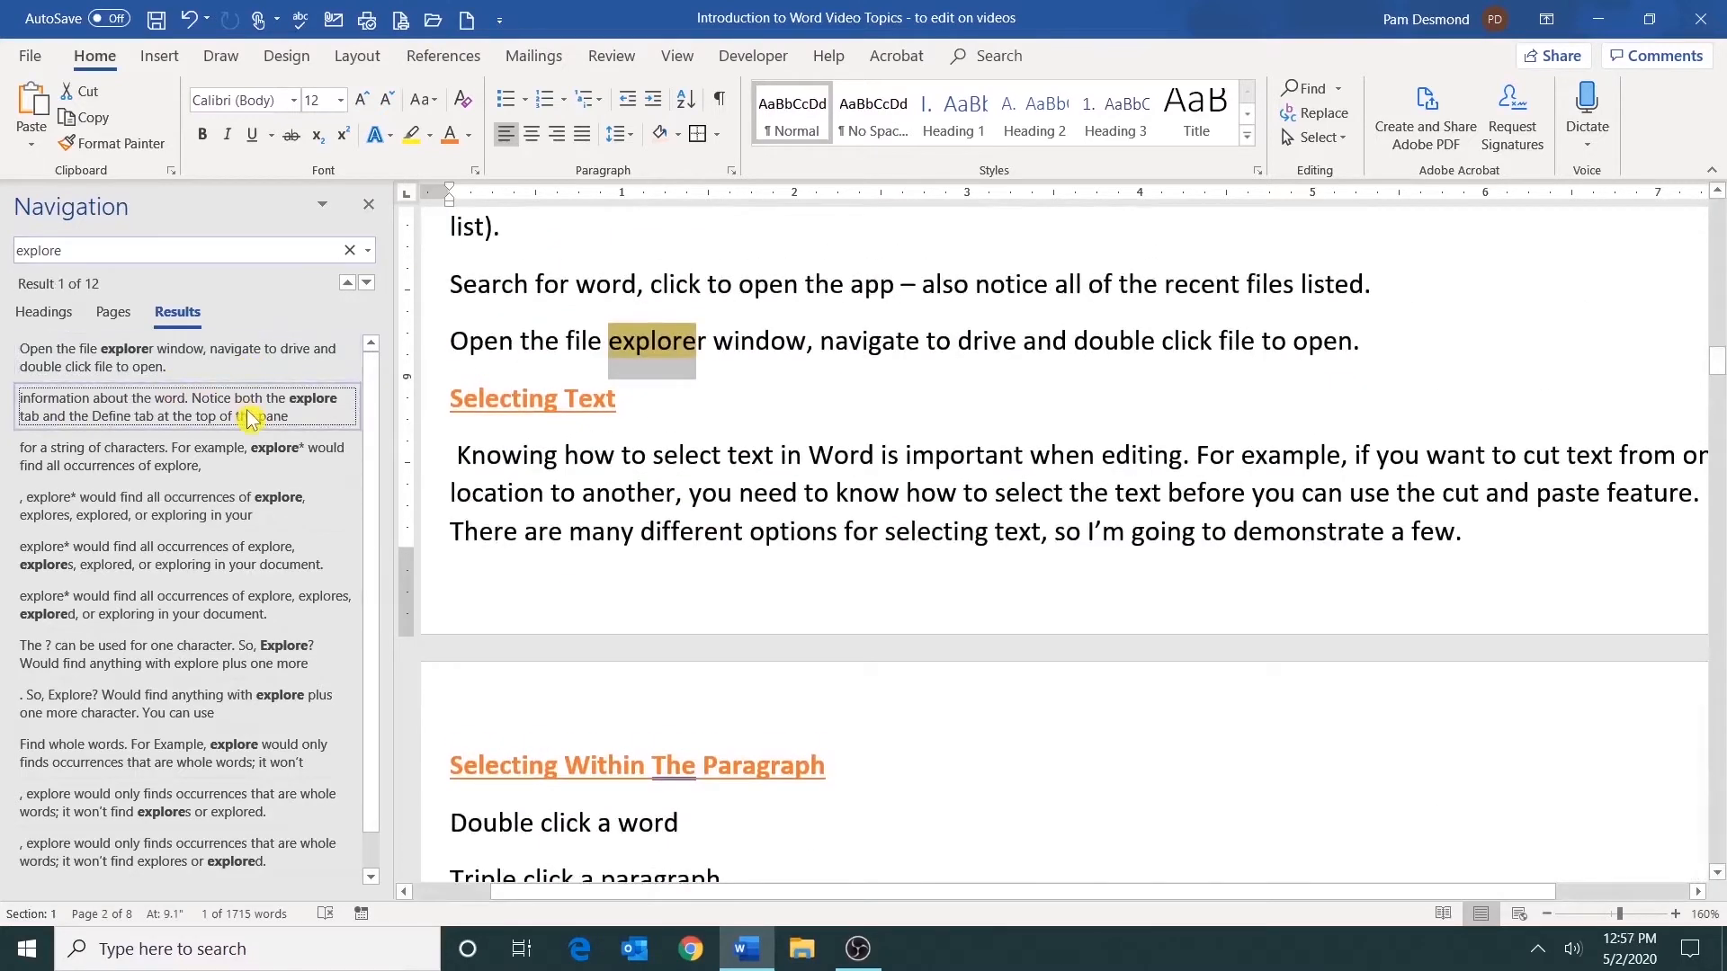
click(250, 417)
click(256, 457)
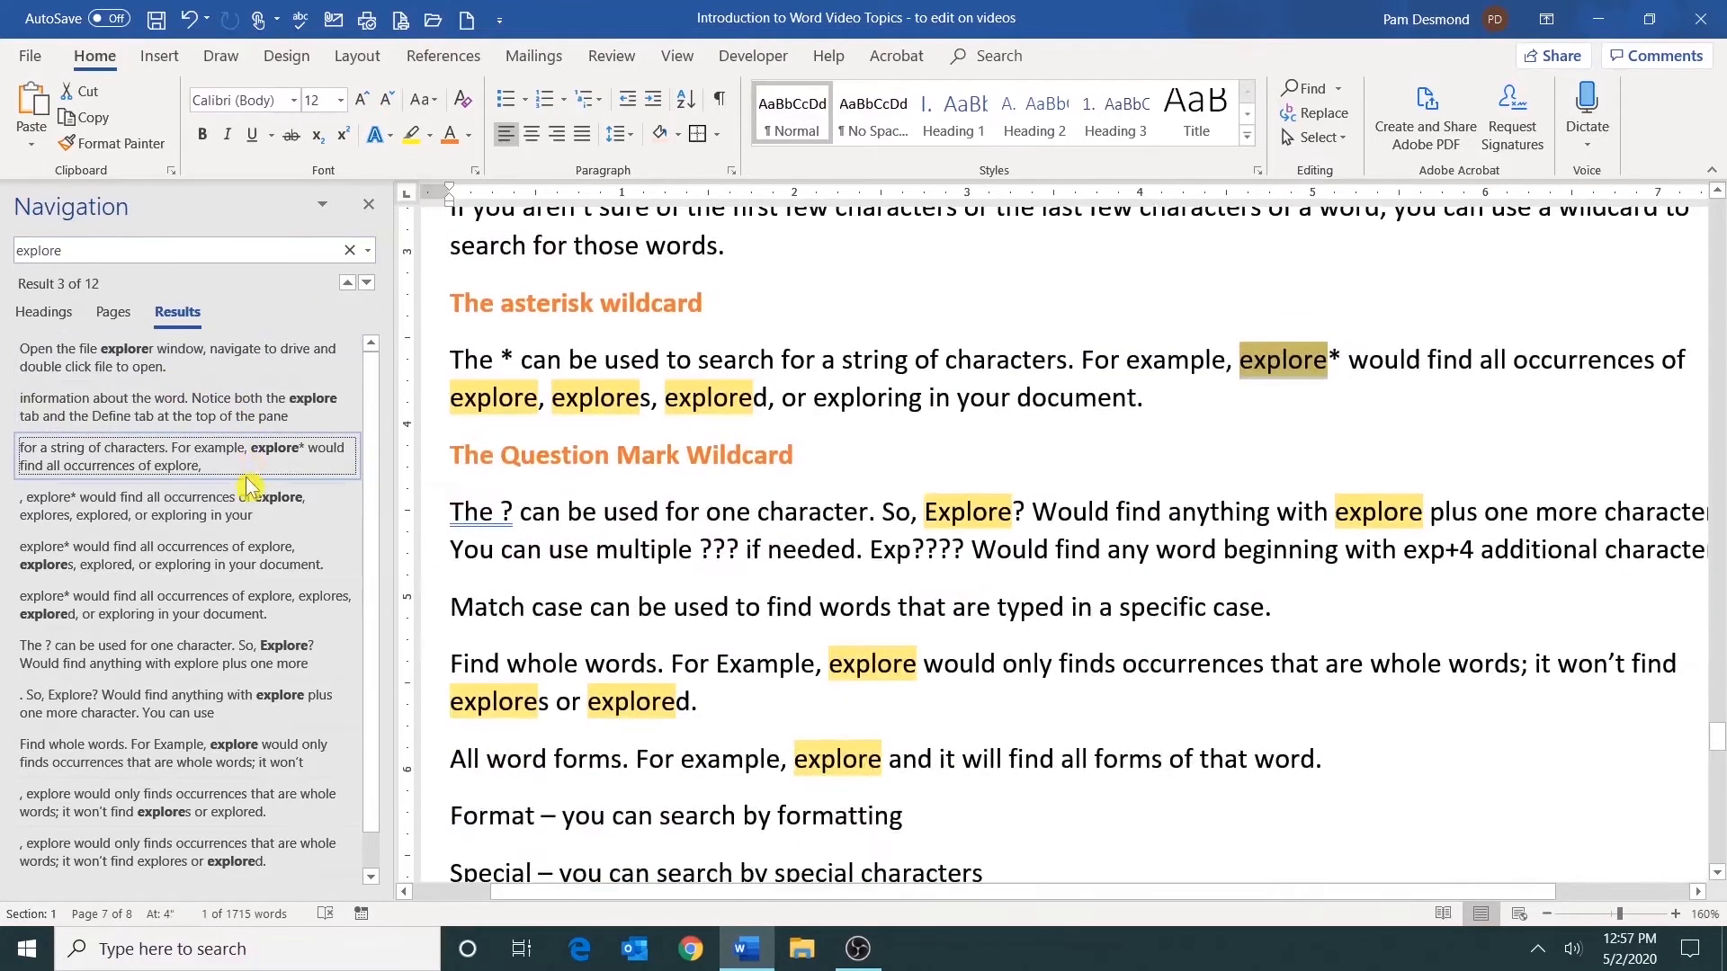
click(247, 490)
click(255, 558)
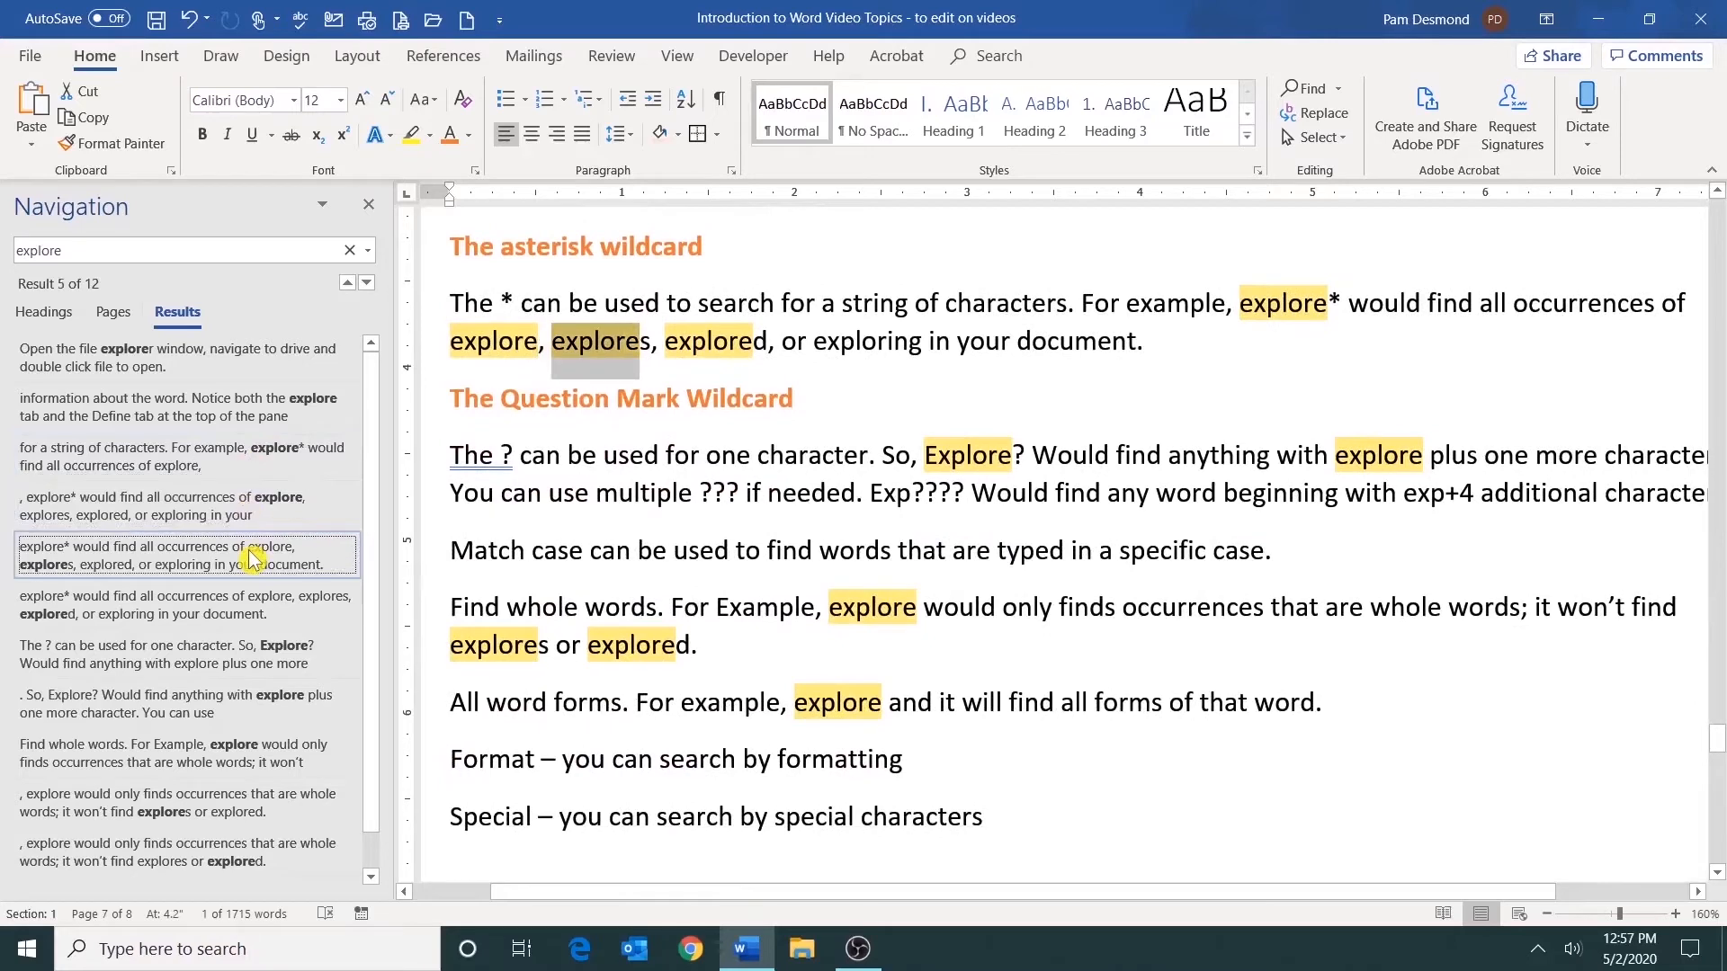
click(256, 608)
Step: Search the document for "advanced", and close the navigation pane
click(186, 253)
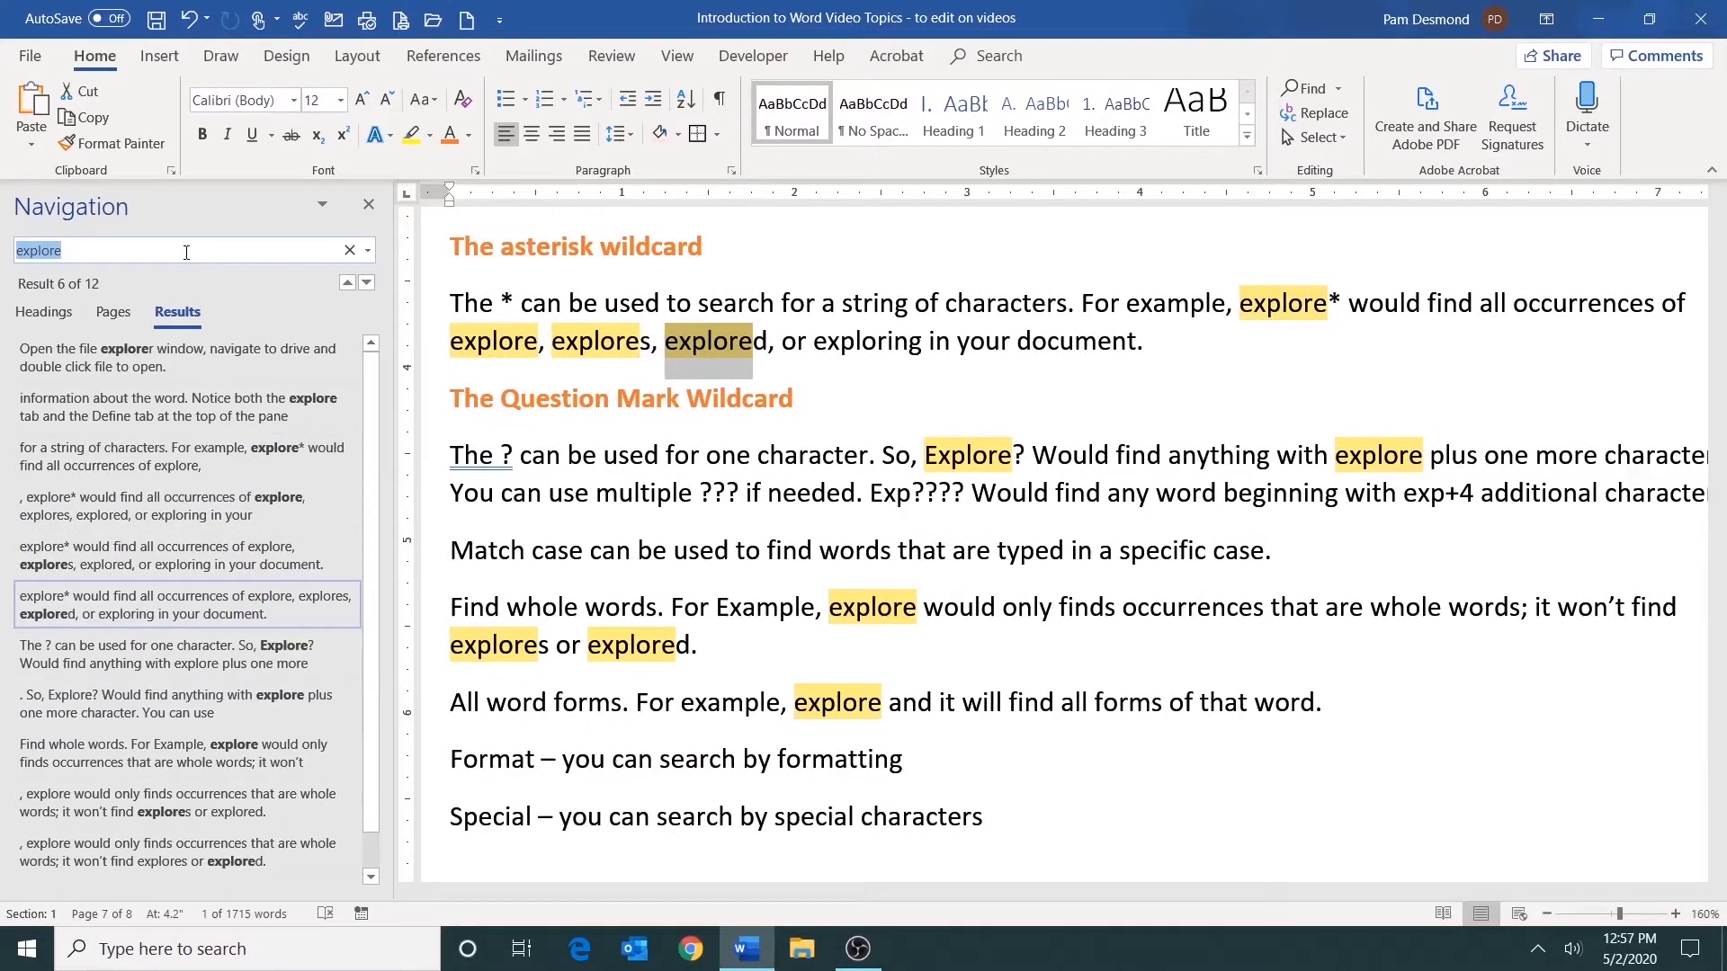
text(advanced)
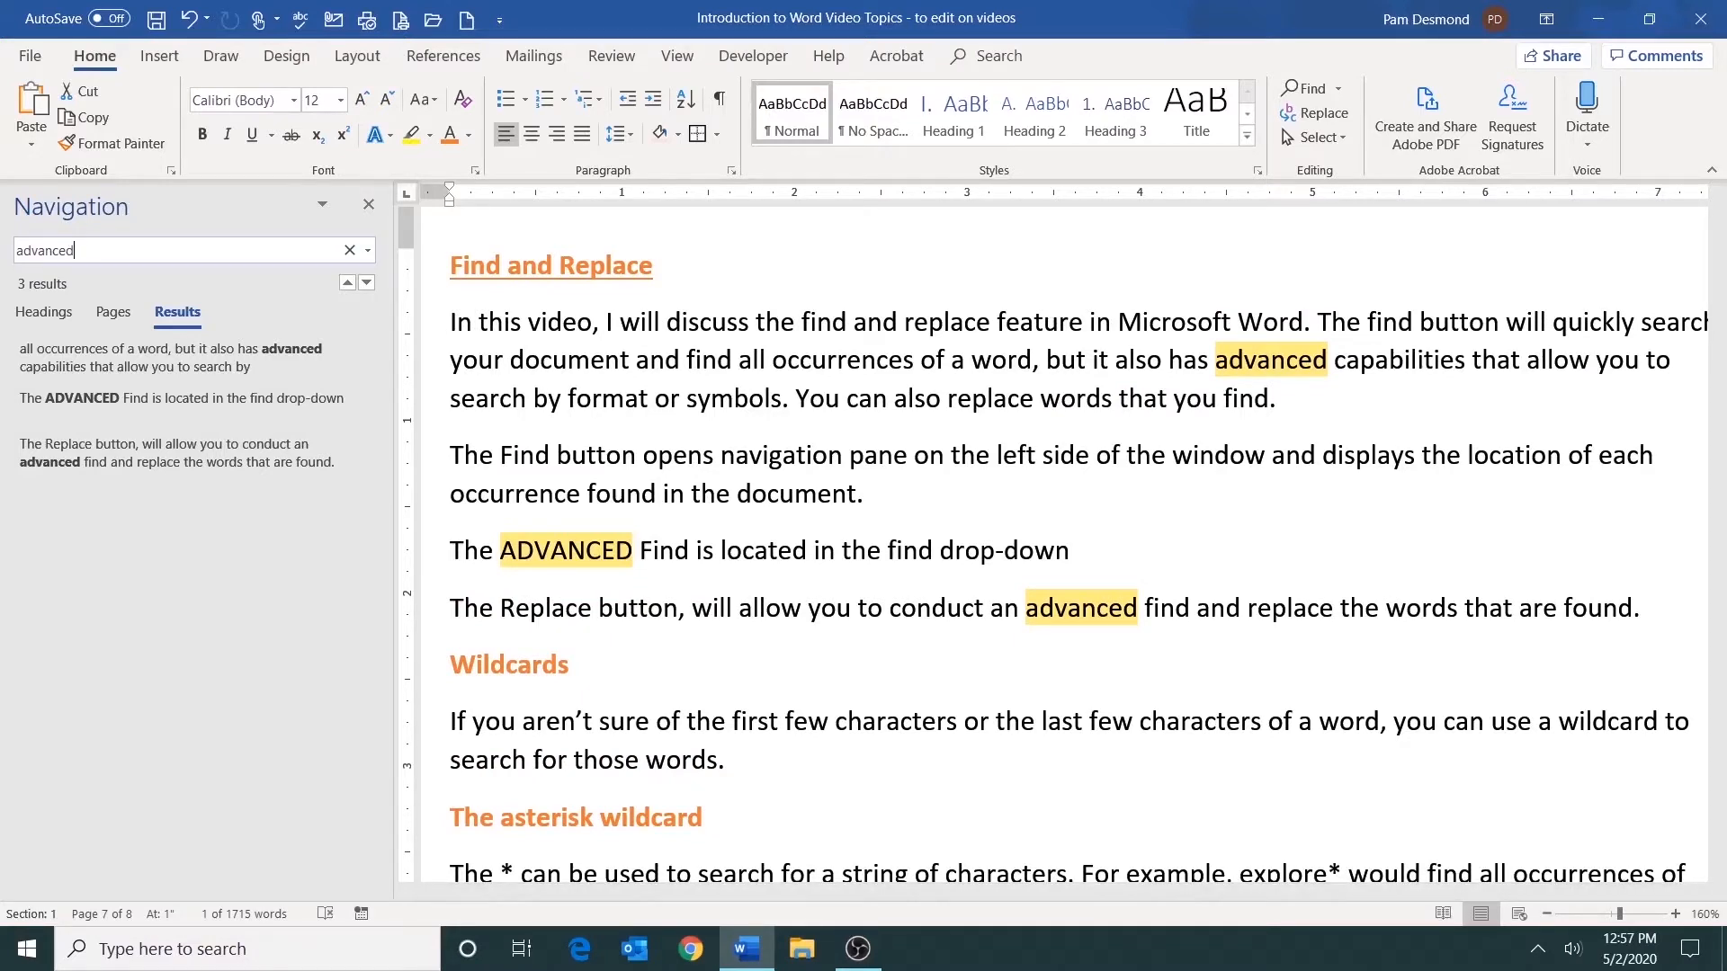
click(368, 205)
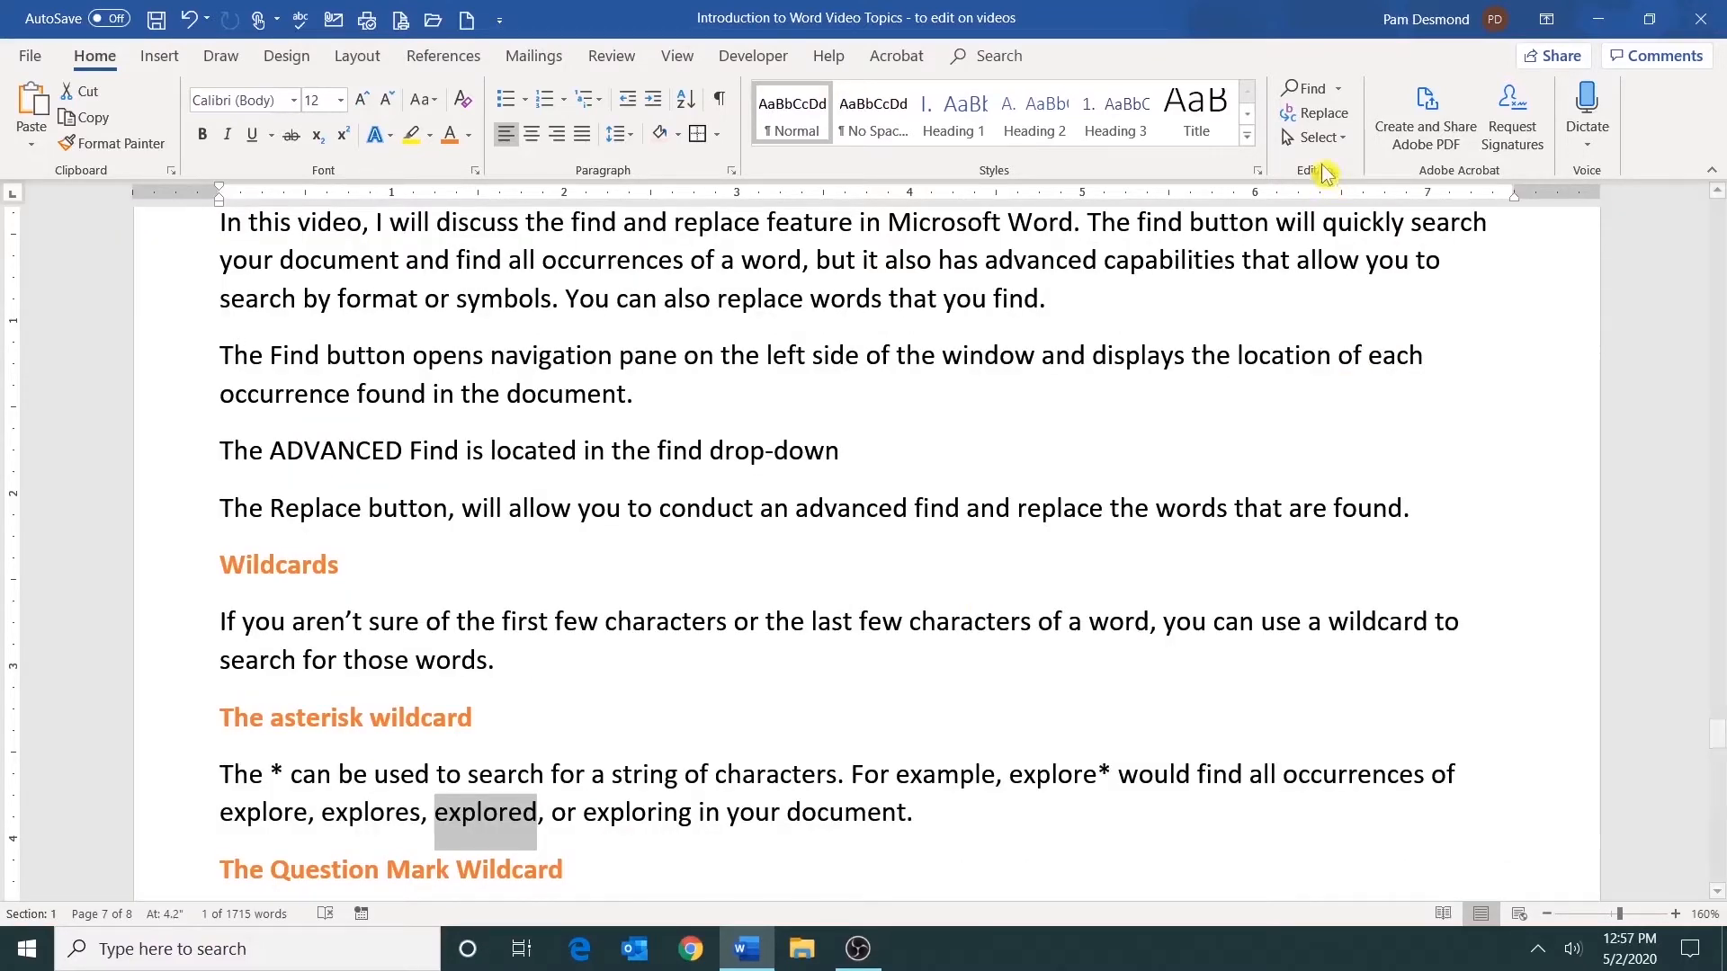
Step: Open Advanced Find and replace the search term with "ADVANCED" in capitals
click(1339, 90)
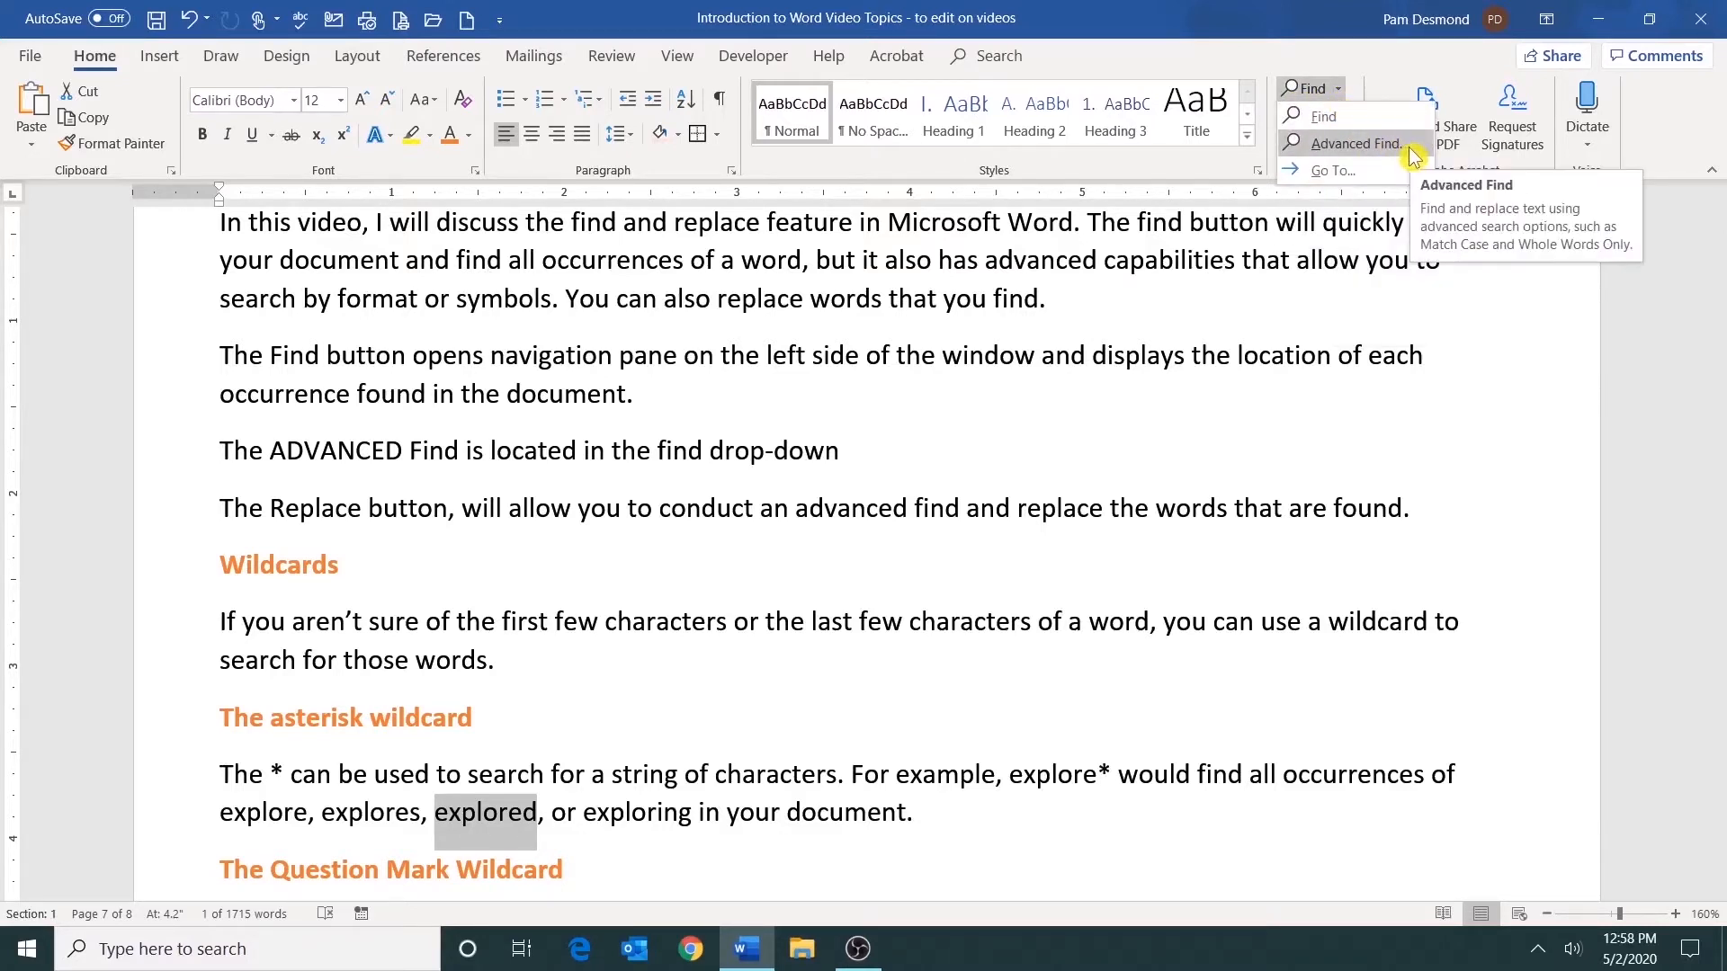
click(1357, 143)
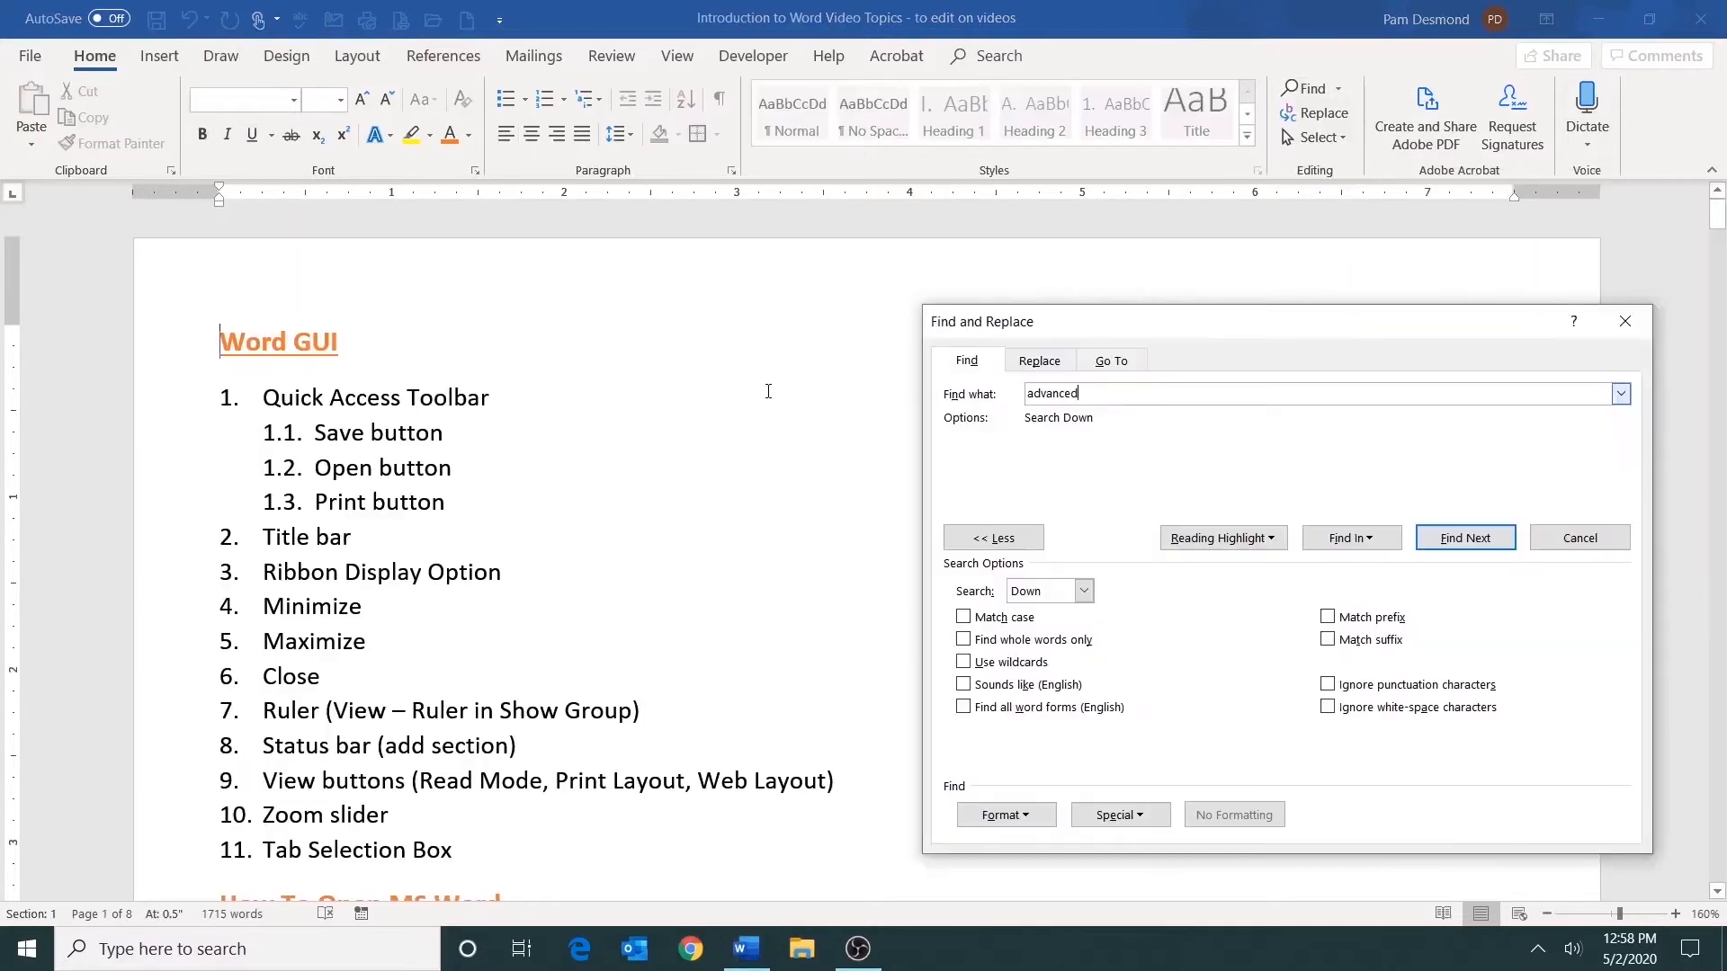
key(BackSpace)
key(BackSpace)
key(BackSpace)
key(BackSpace)
key(BackSpace)
key(BackSpace)
key(BackSpace)
key(BackSpace)
text(ADVANCED)
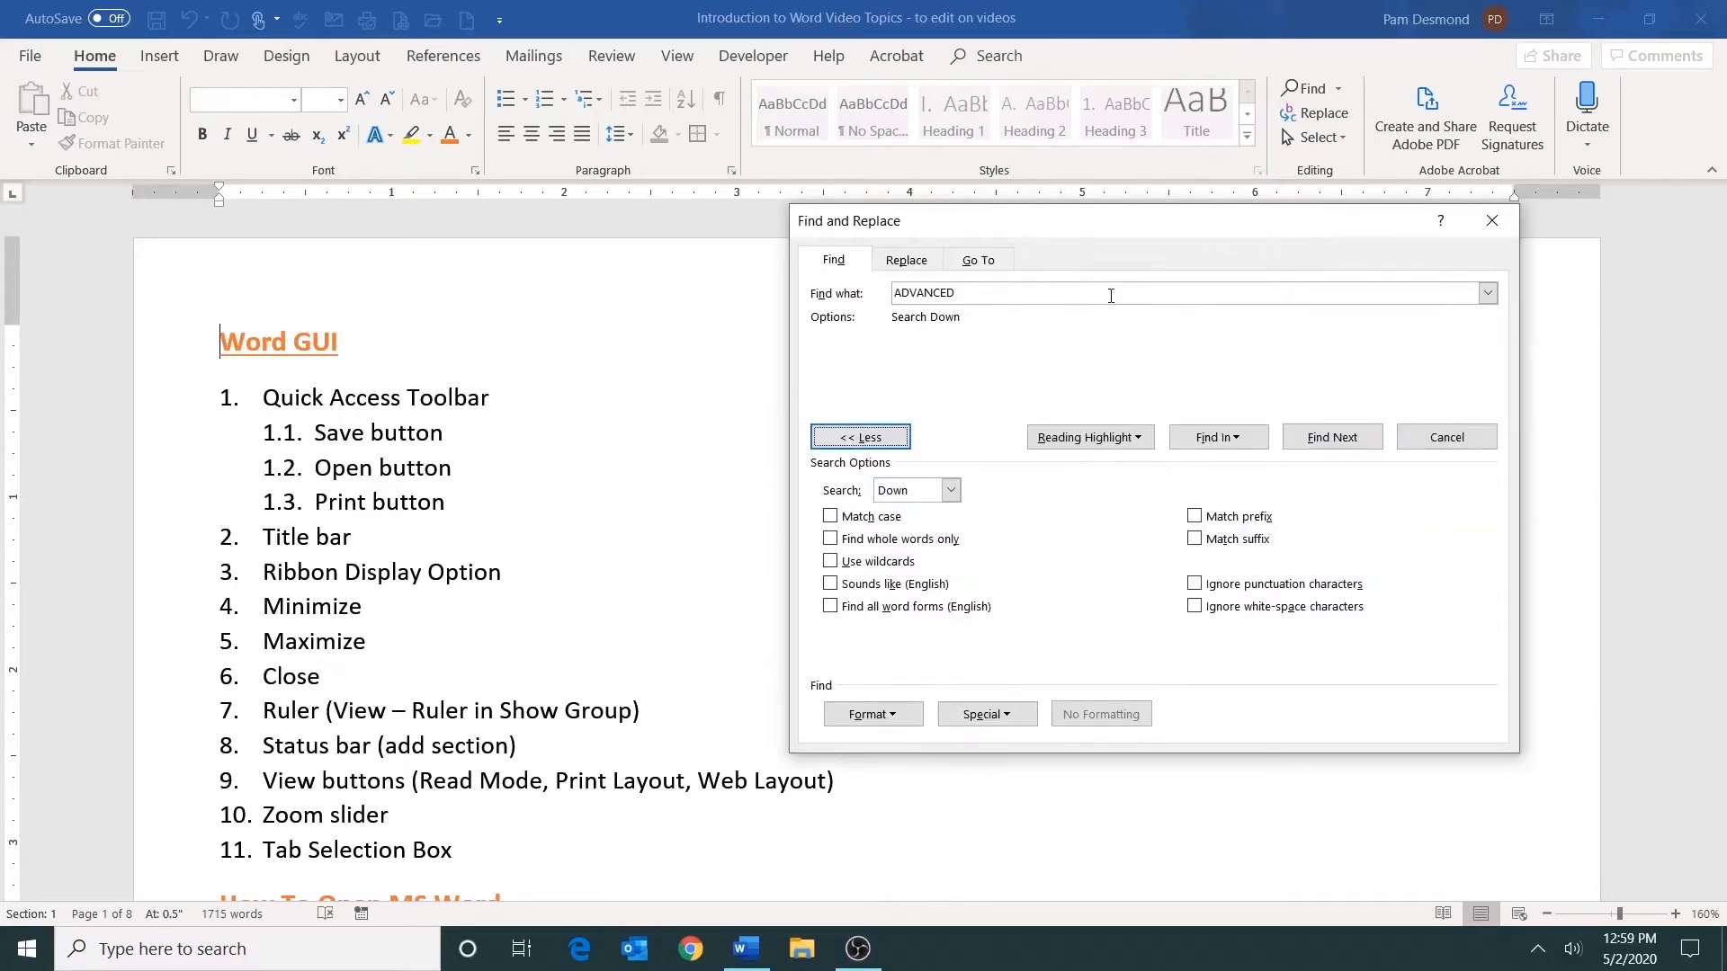
Step: Collapse and re-expand the search options, and find "ADVANCED" with case matching until the whole document is searched
click(862, 438)
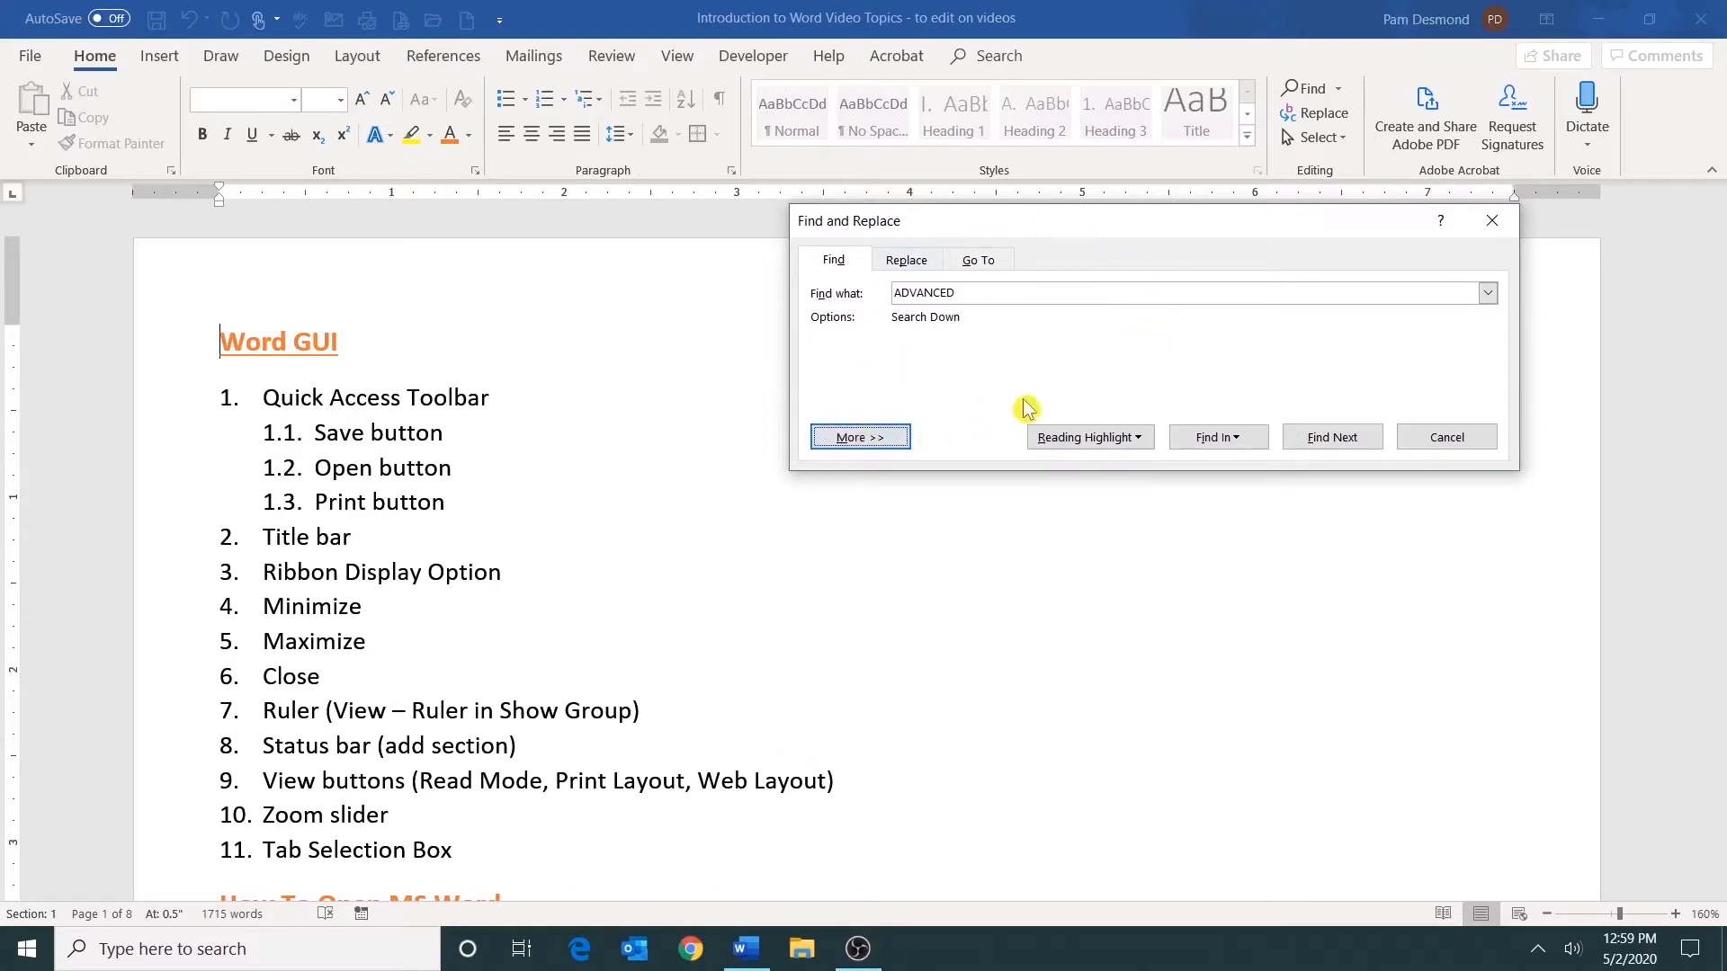
click(869, 445)
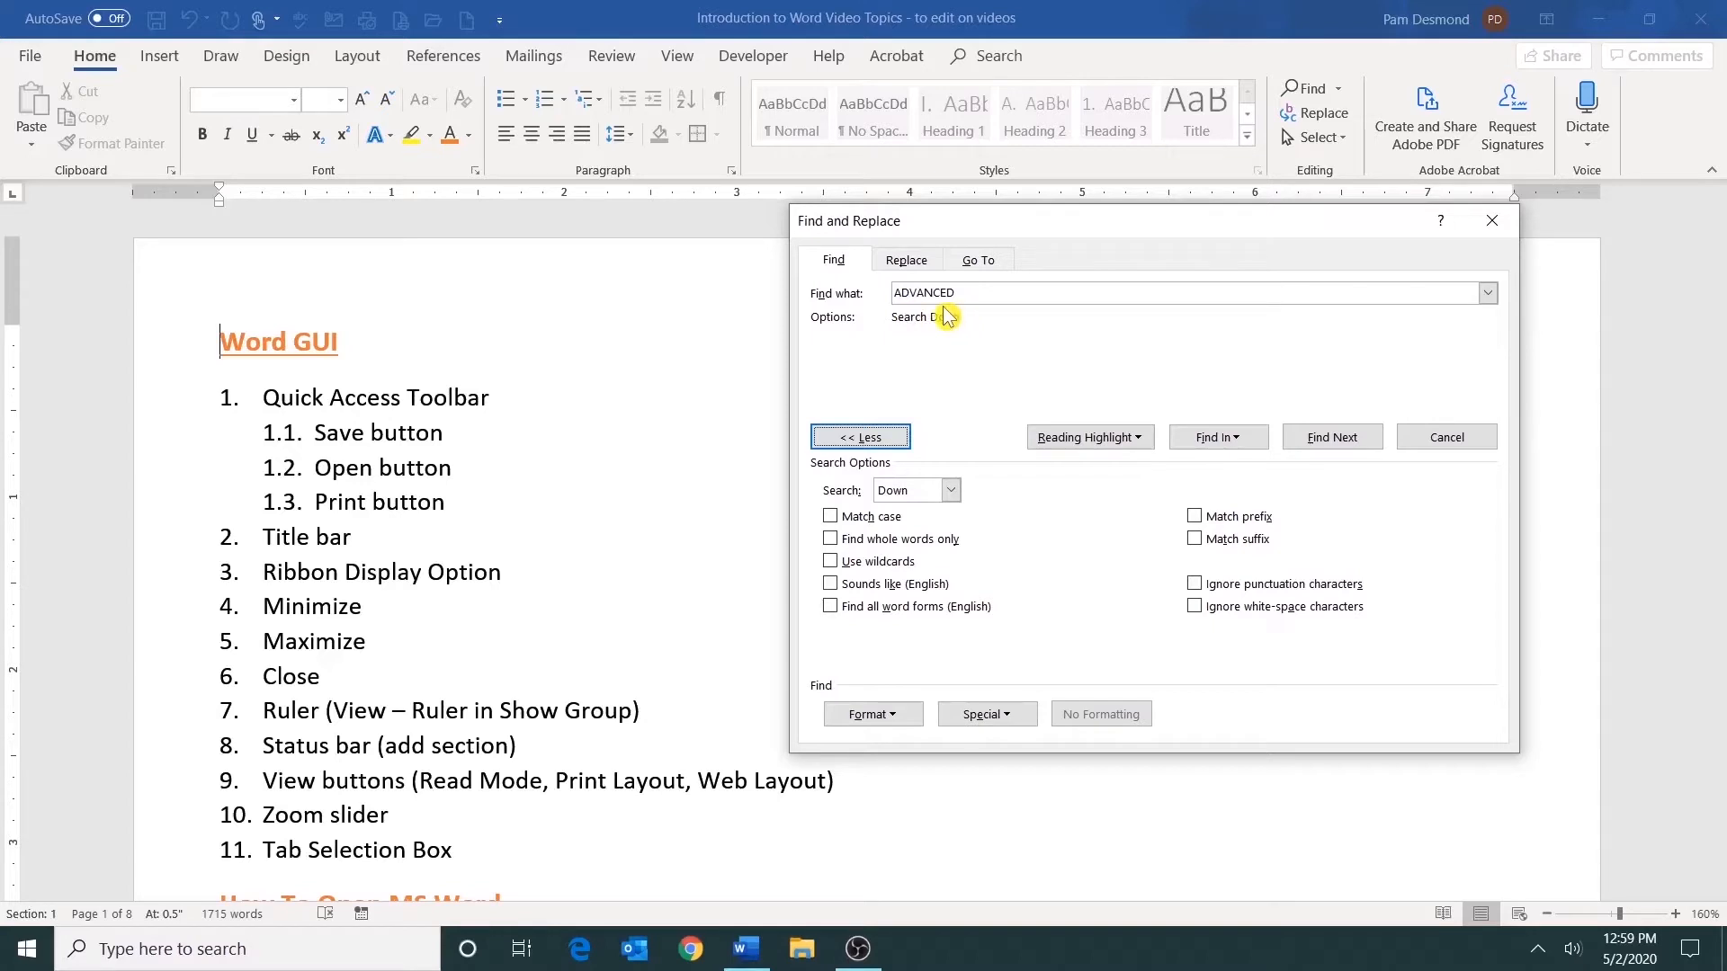
click(830, 517)
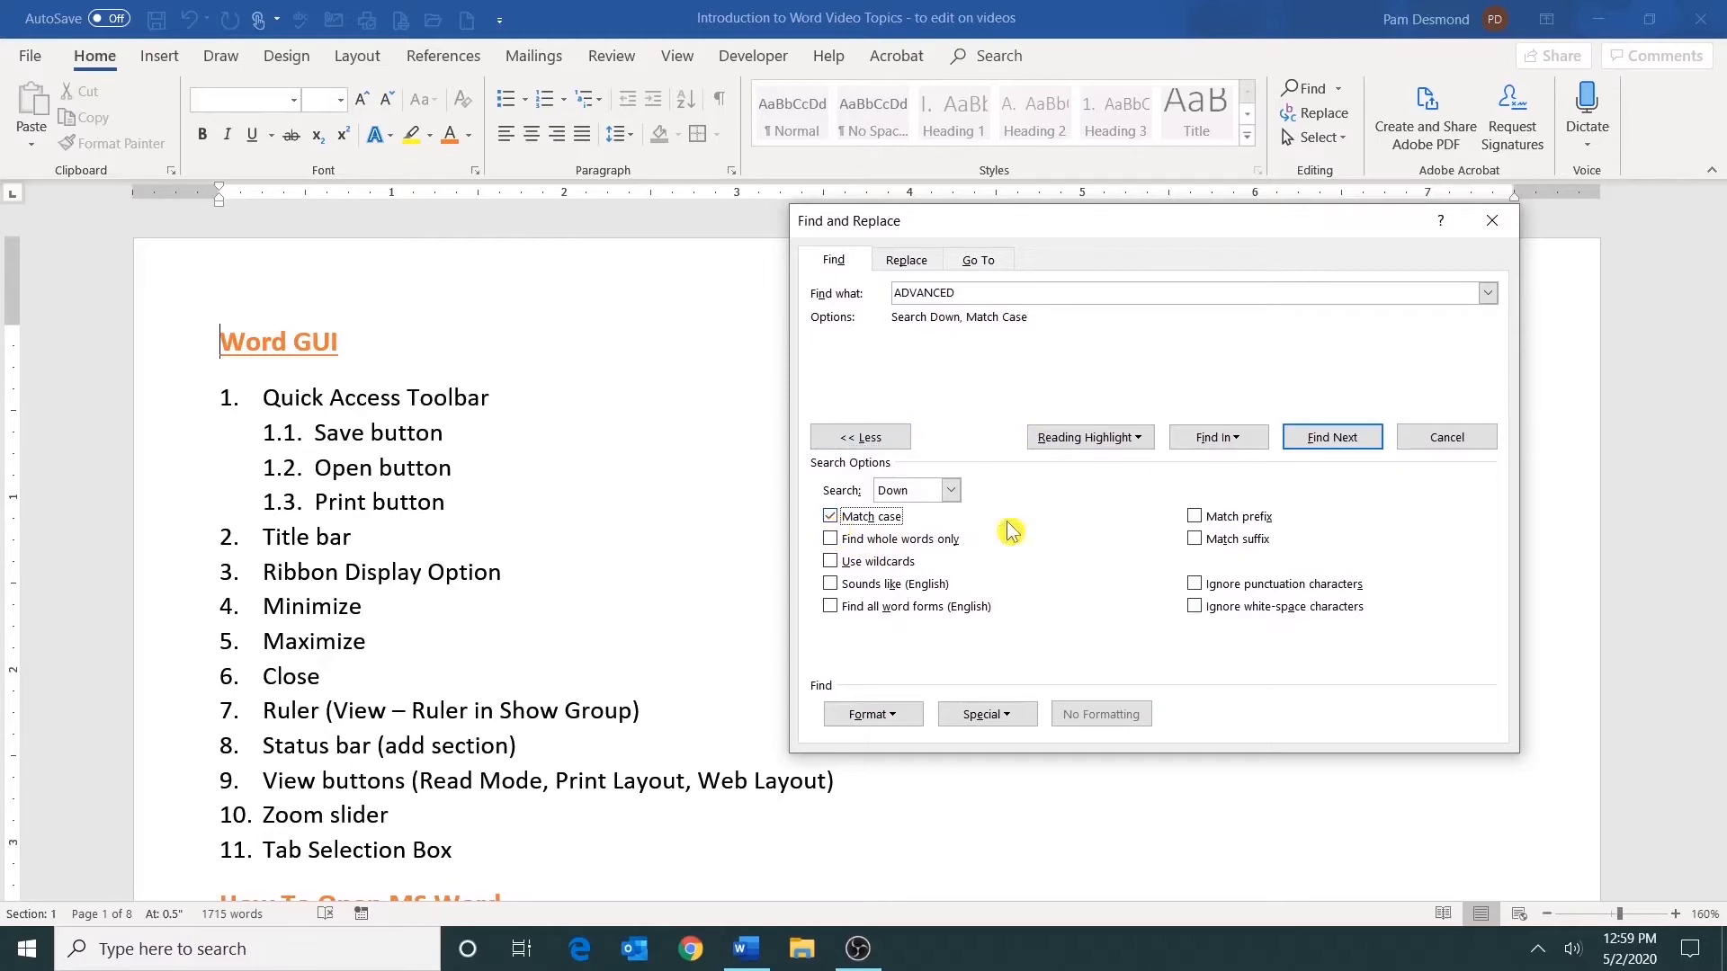
click(1332, 438)
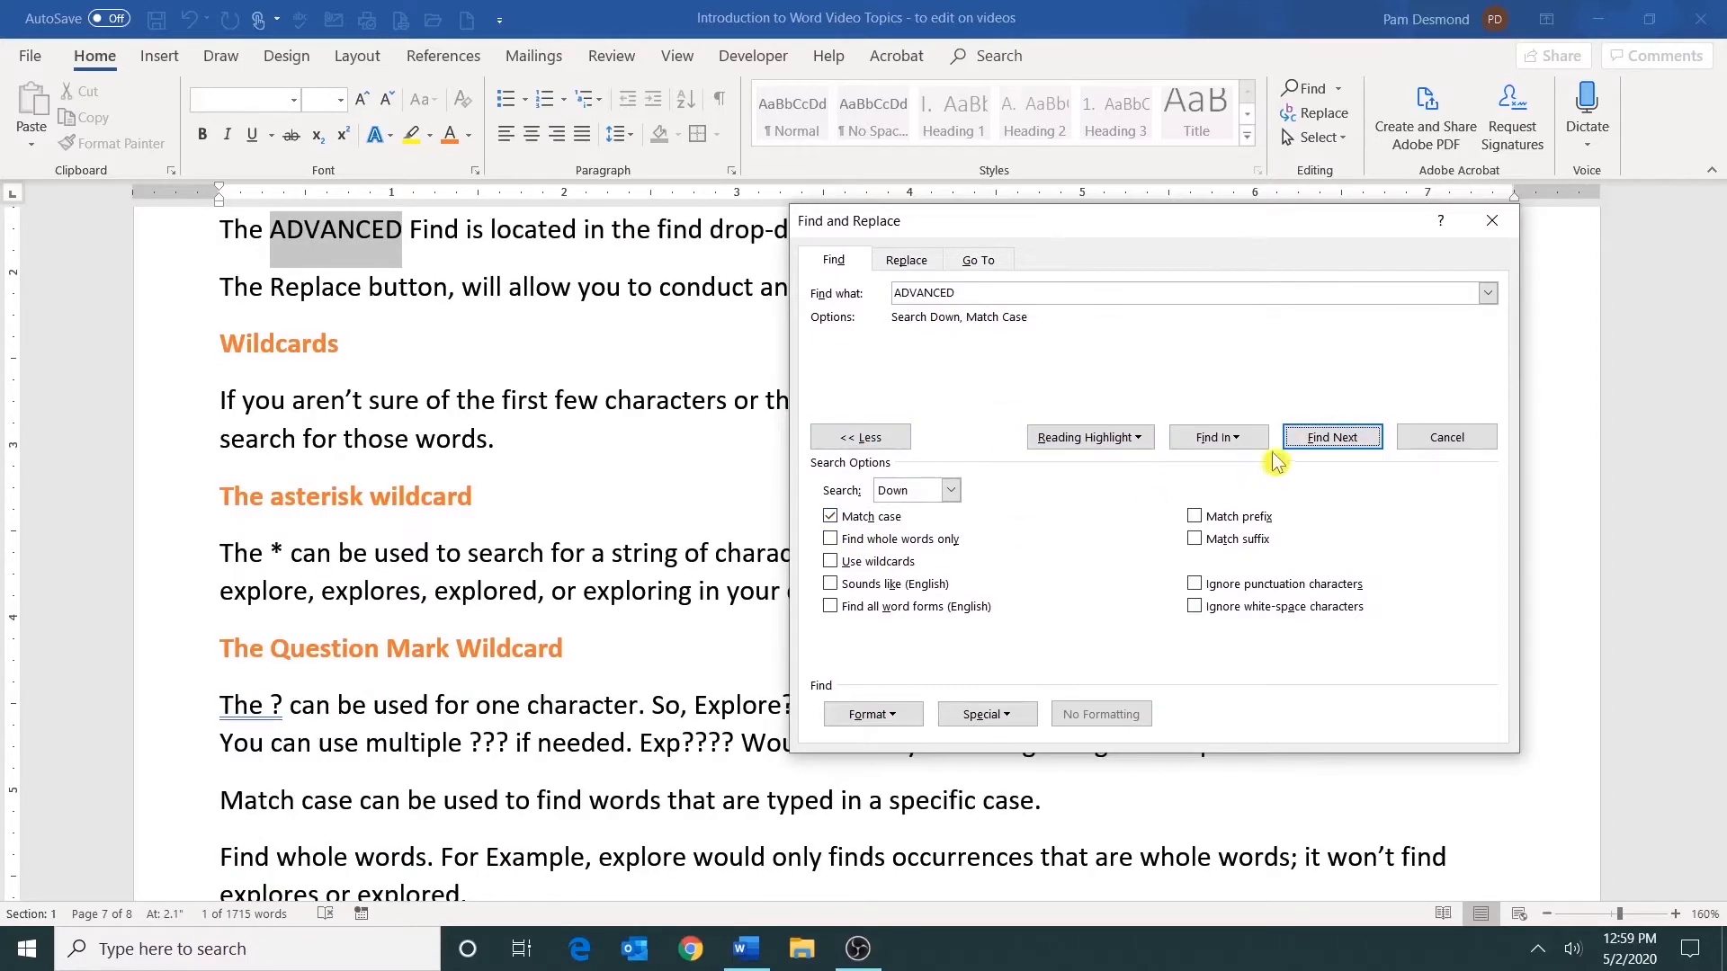
click(1344, 444)
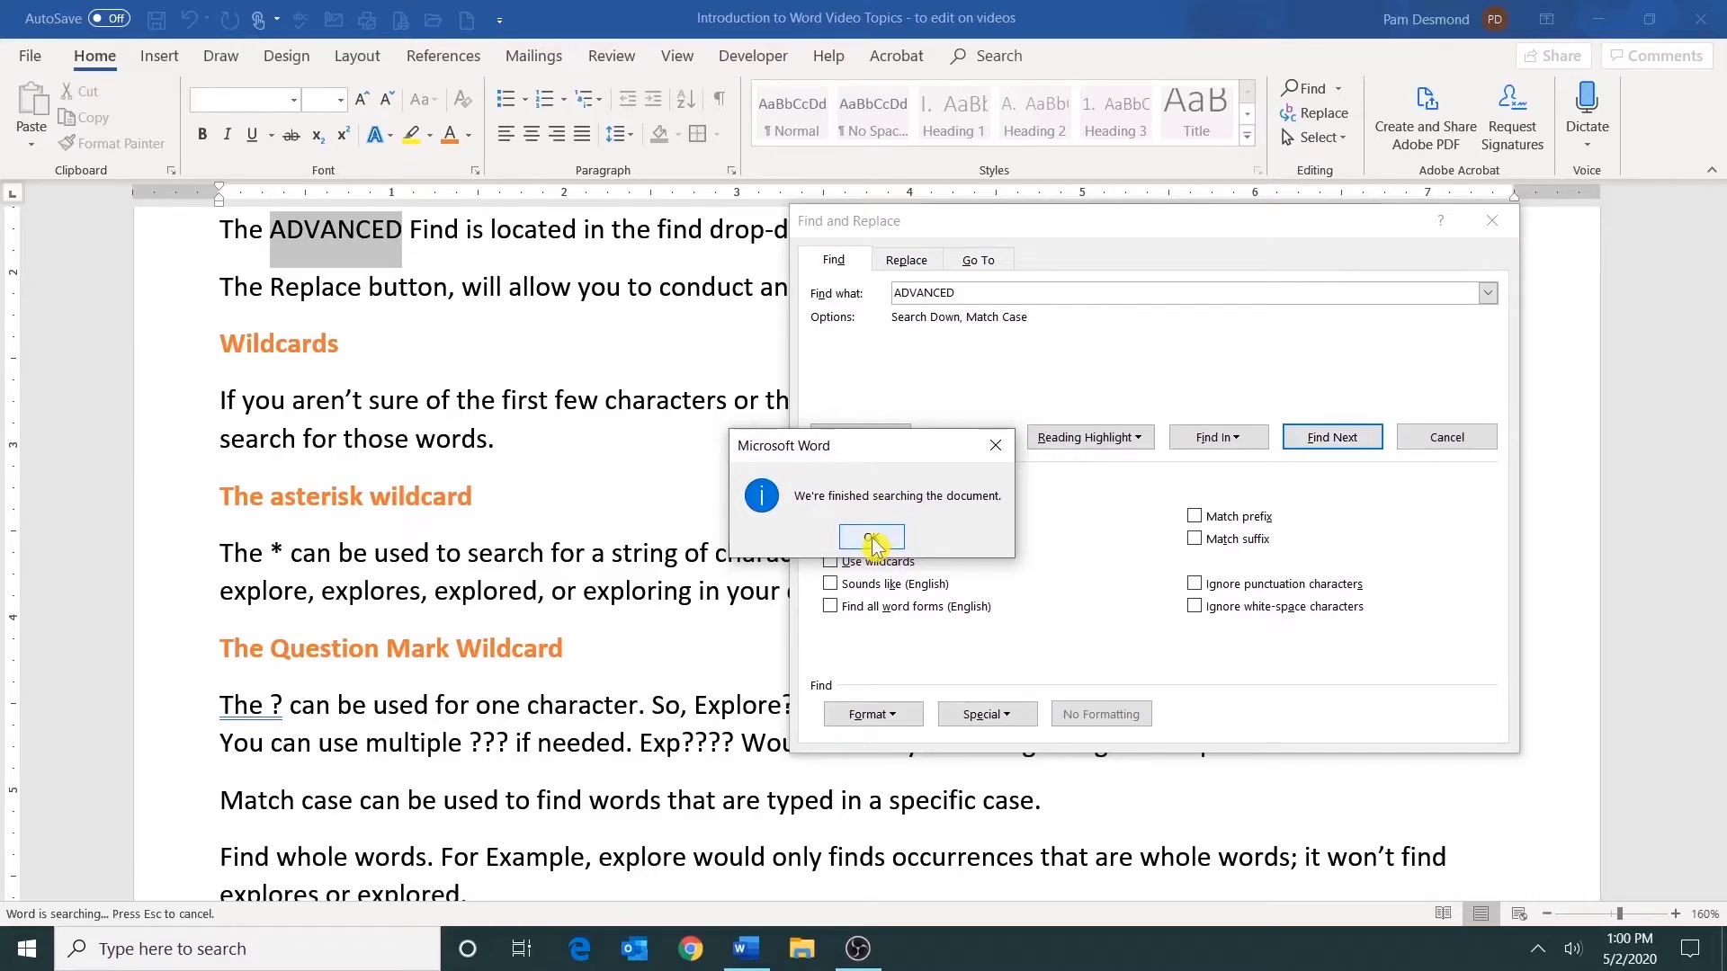
click(871, 538)
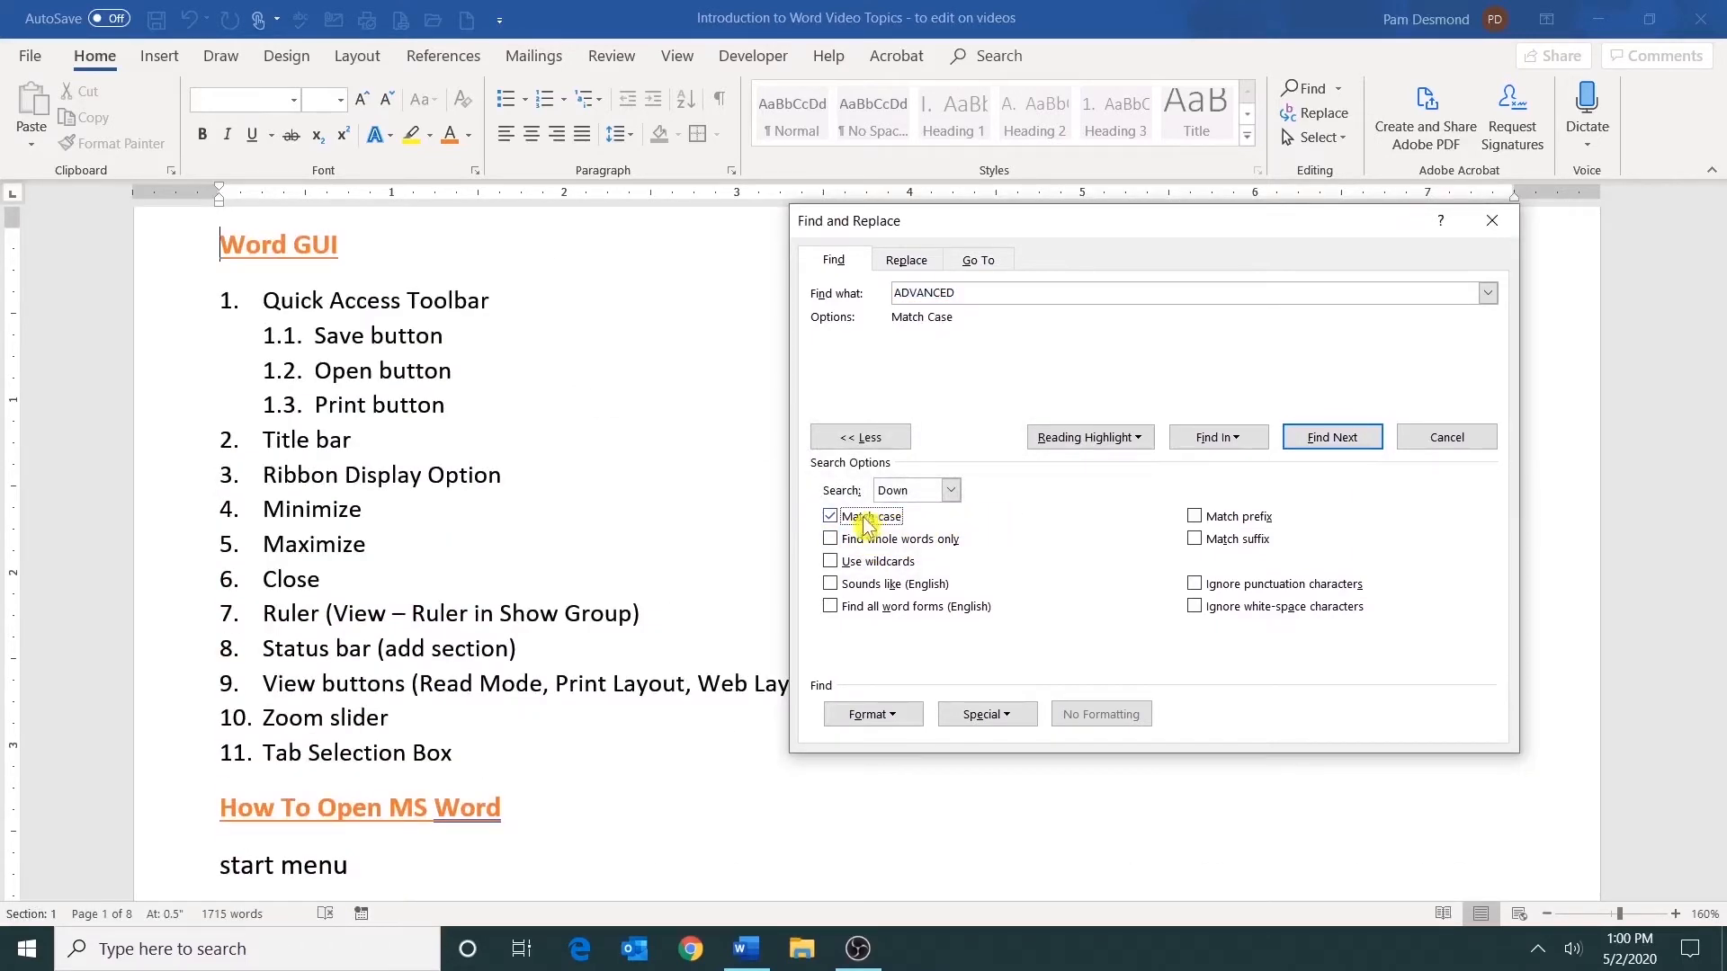
Step: Turn off case matching and find "explored" as a whole word only
click(842, 520)
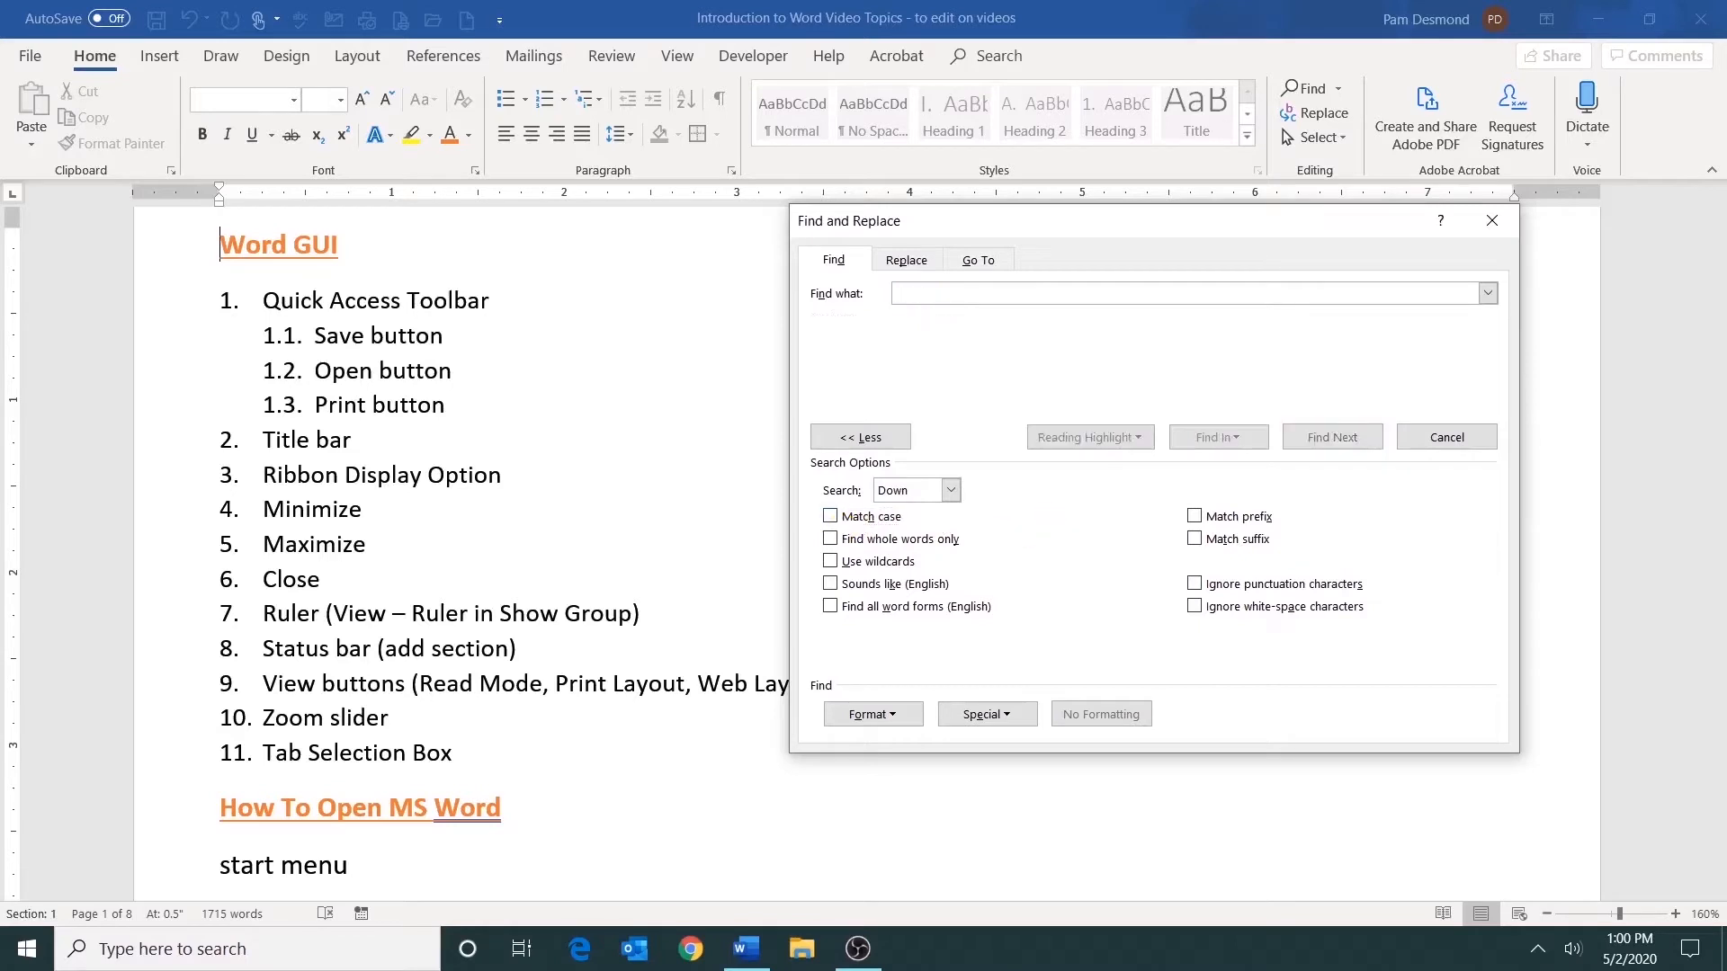
text(explored)
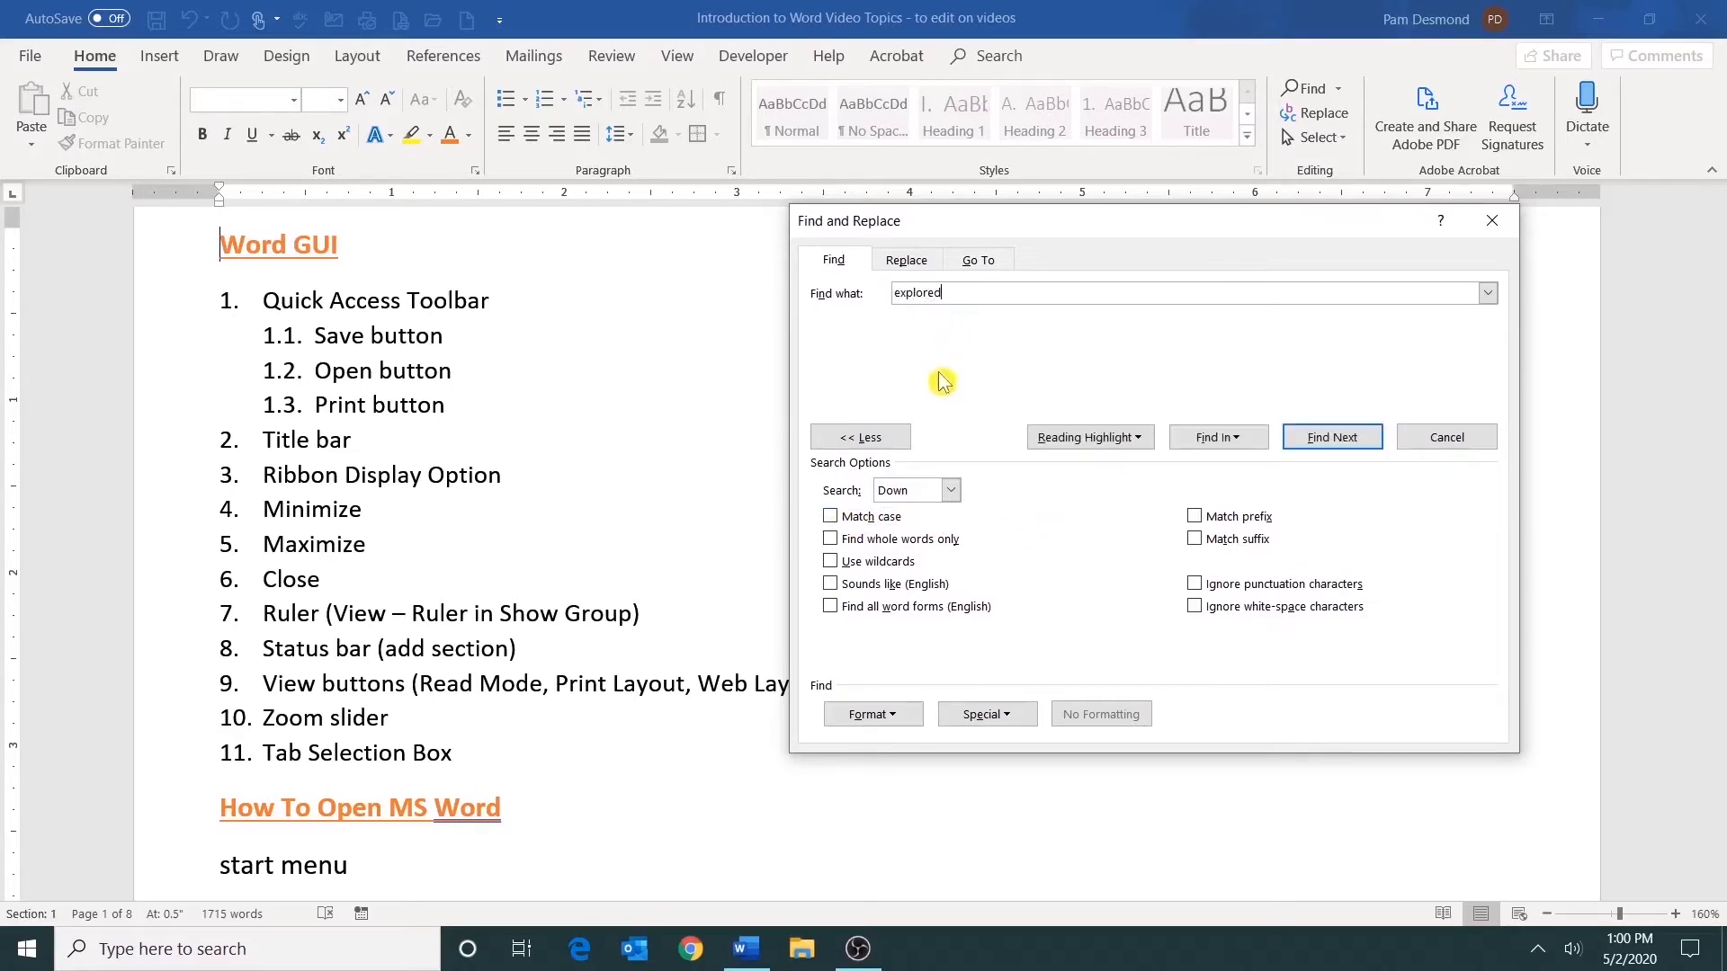
click(831, 541)
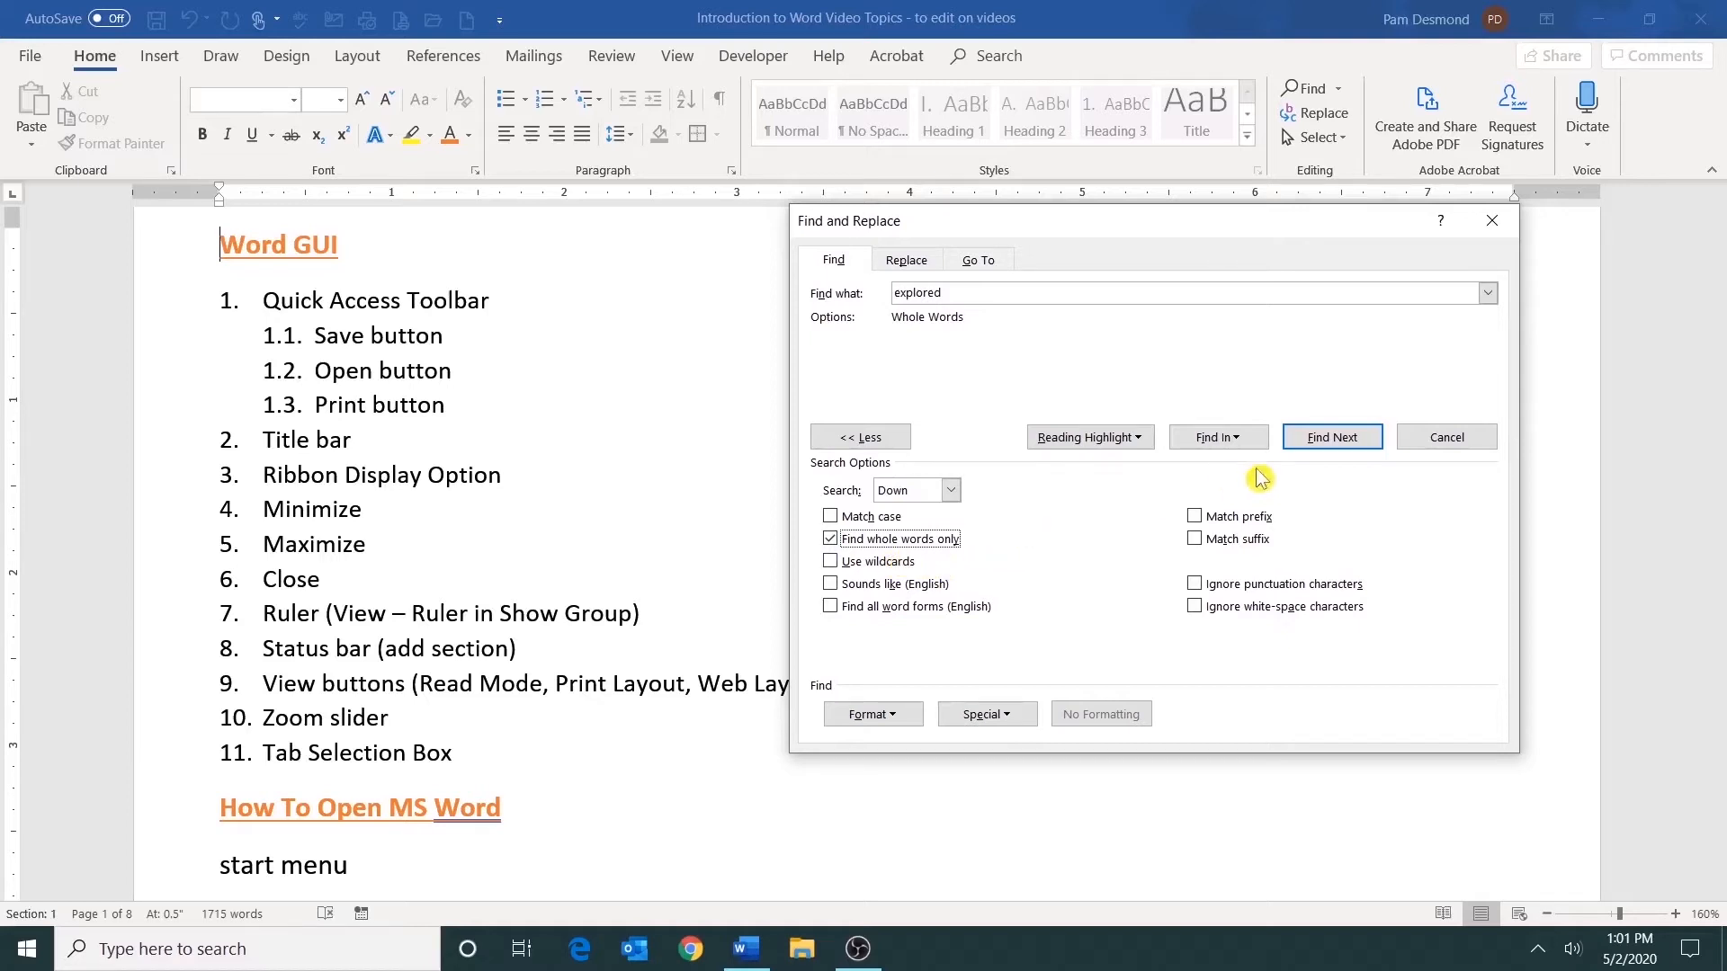
click(1332, 437)
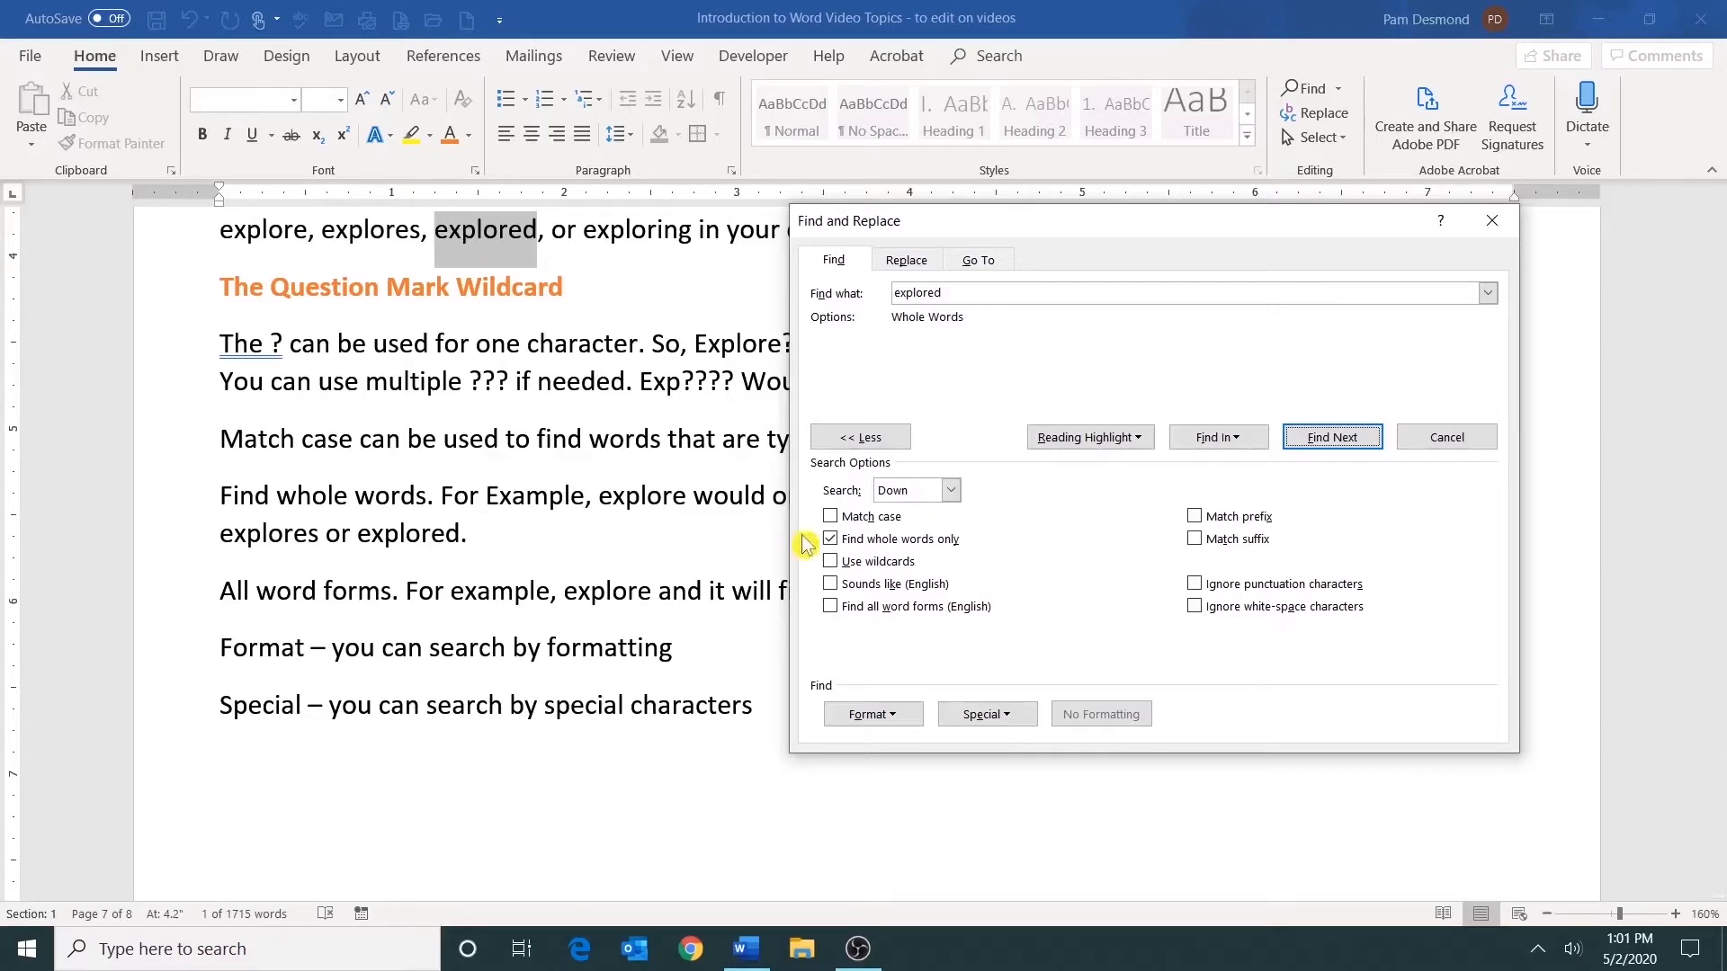
Step: Find all word forms of "explore" with the whole-word restriction off, step through several matches, and close the search dialog
click(830, 537)
click(994, 292)
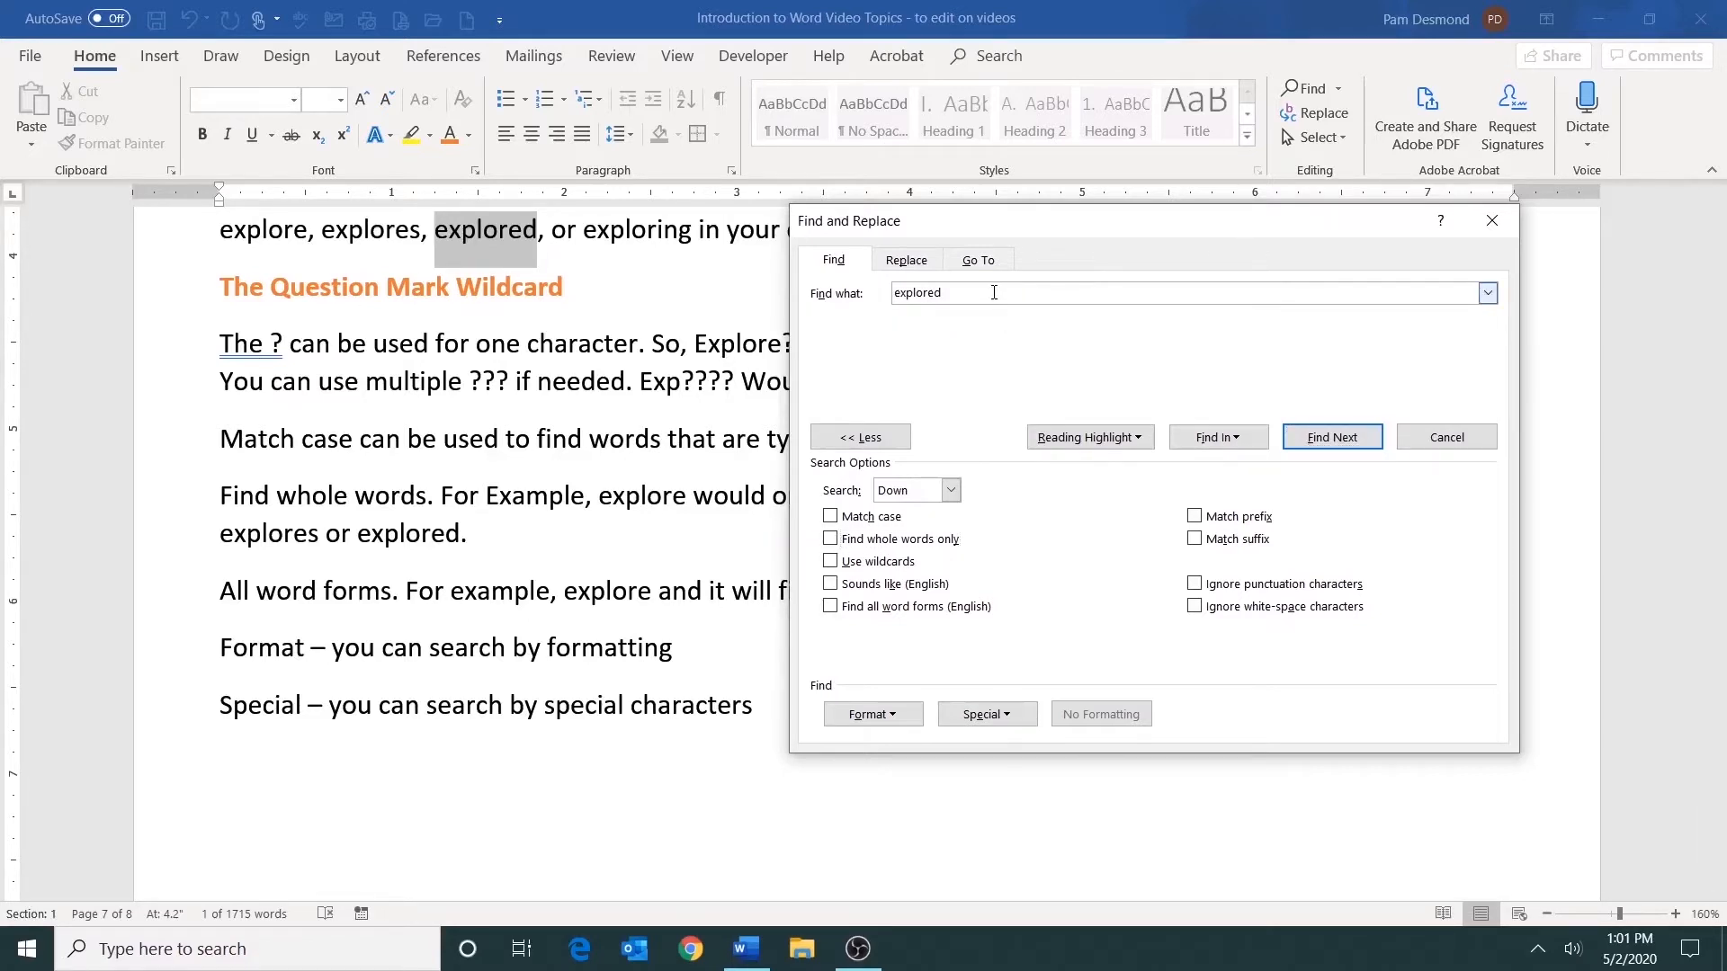
key(BackSpace)
click(831, 611)
click(1347, 442)
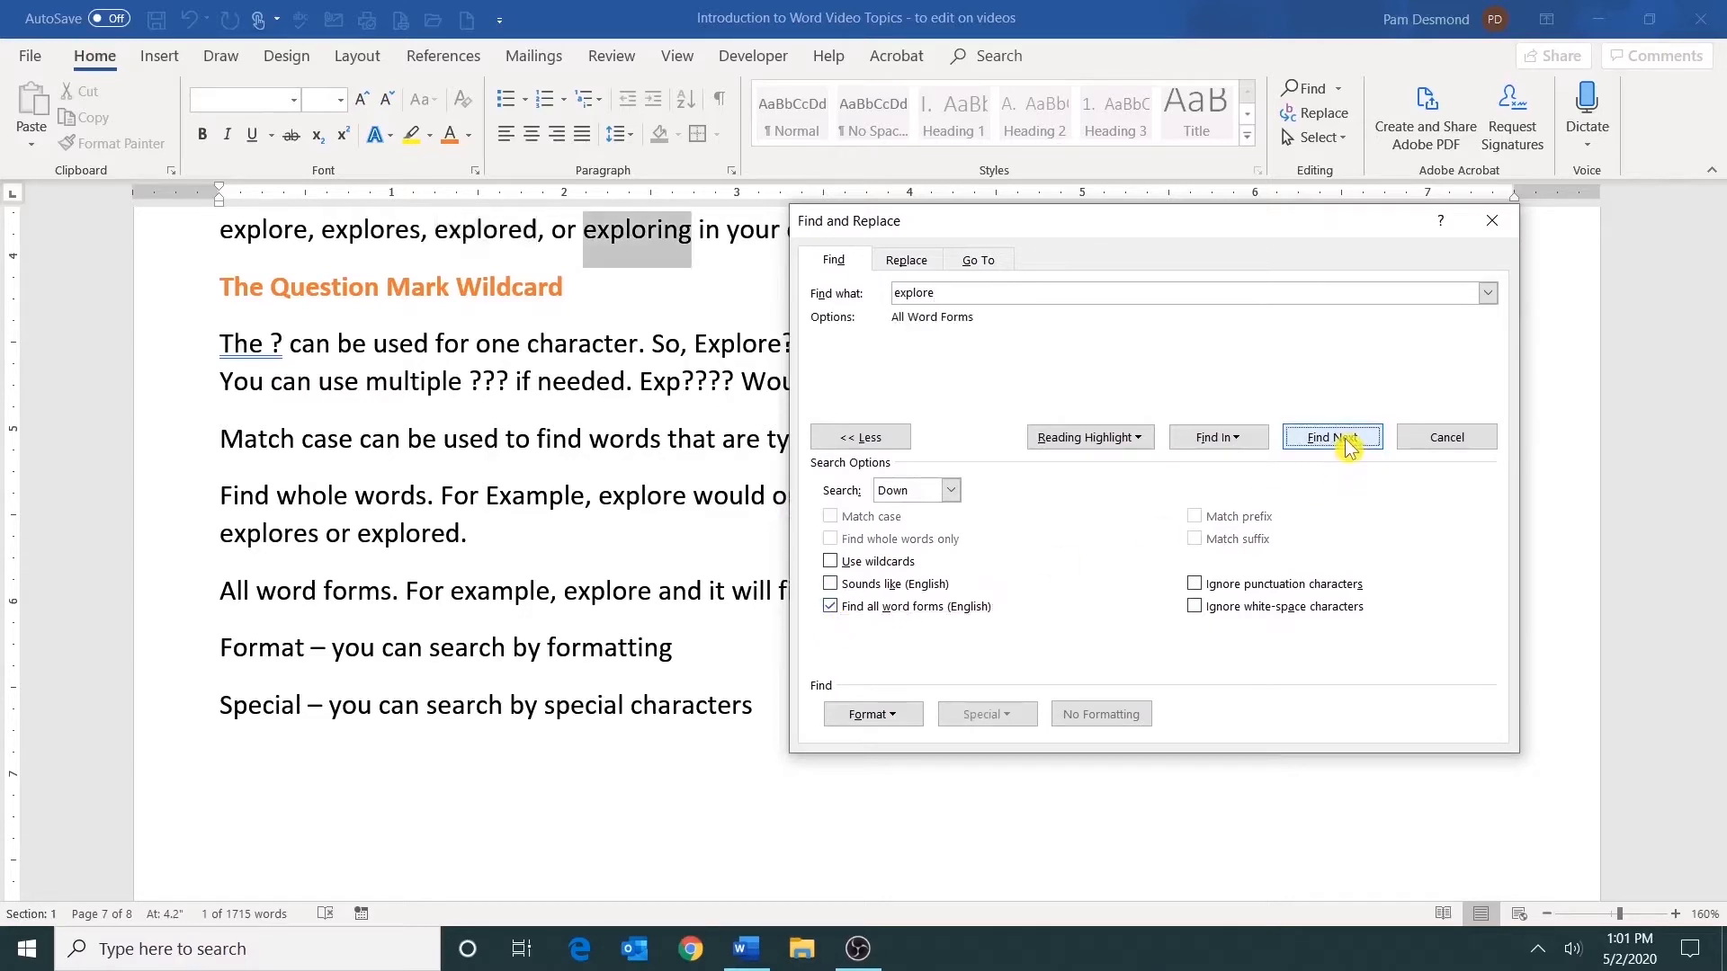
click(1347, 443)
click(1348, 442)
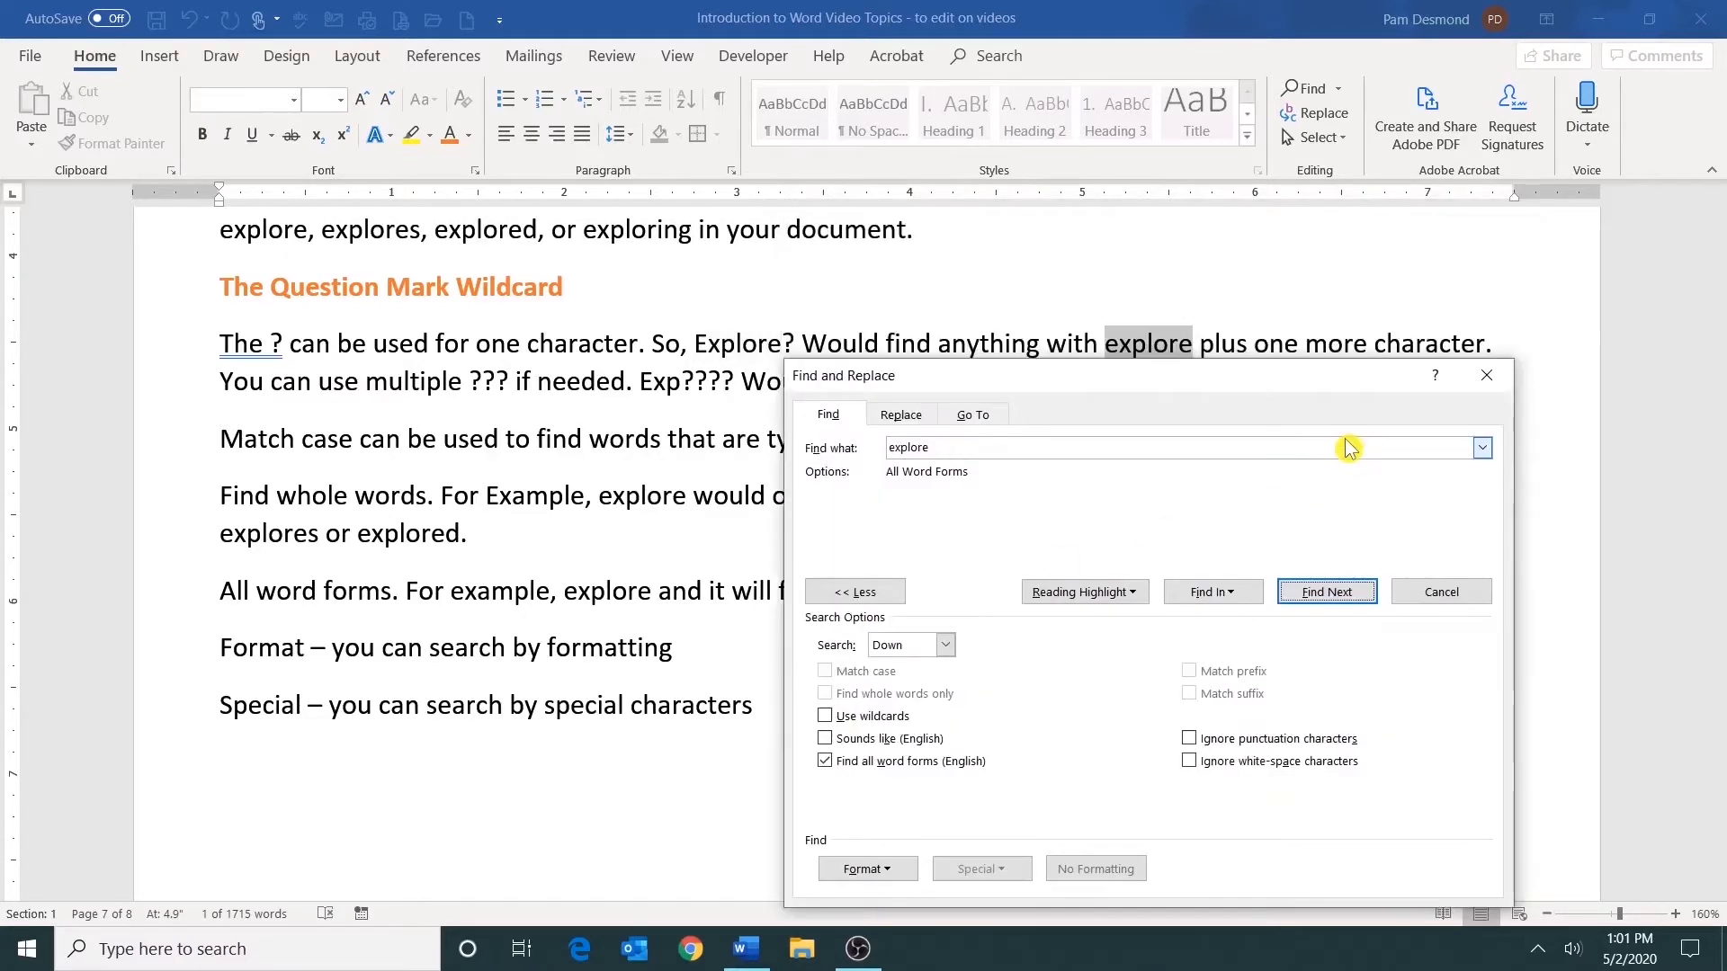
click(1355, 593)
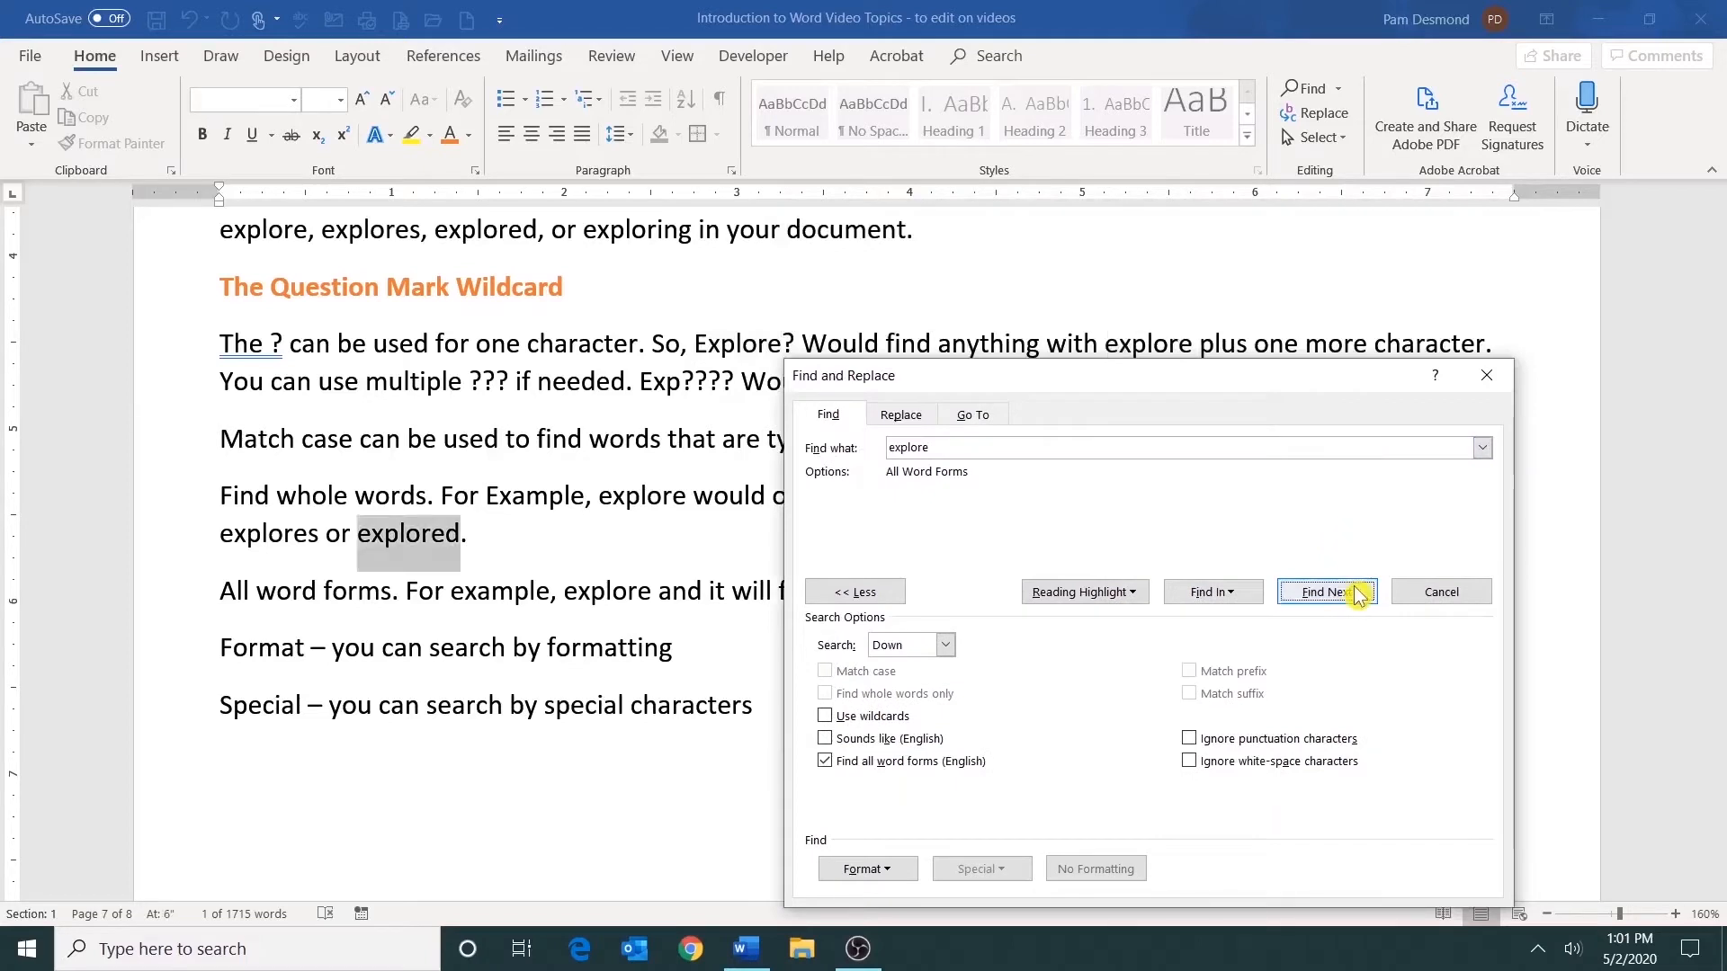
click(1456, 595)
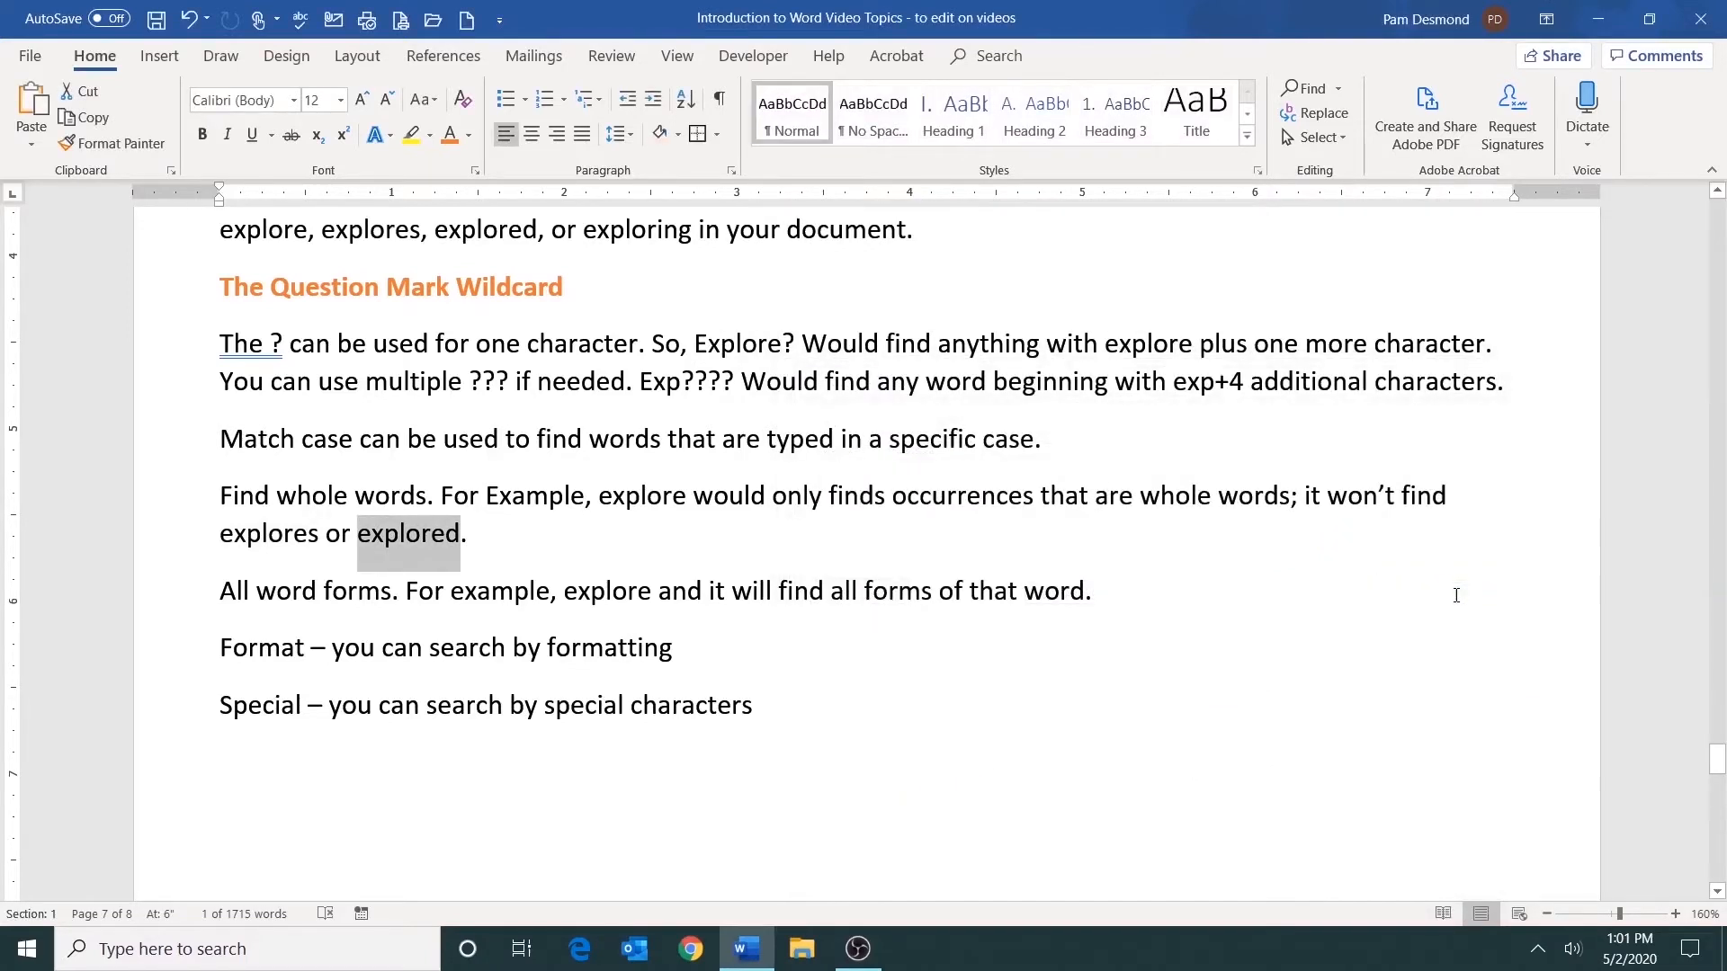
scroll(497, 801, up, 3)
click(497, 801)
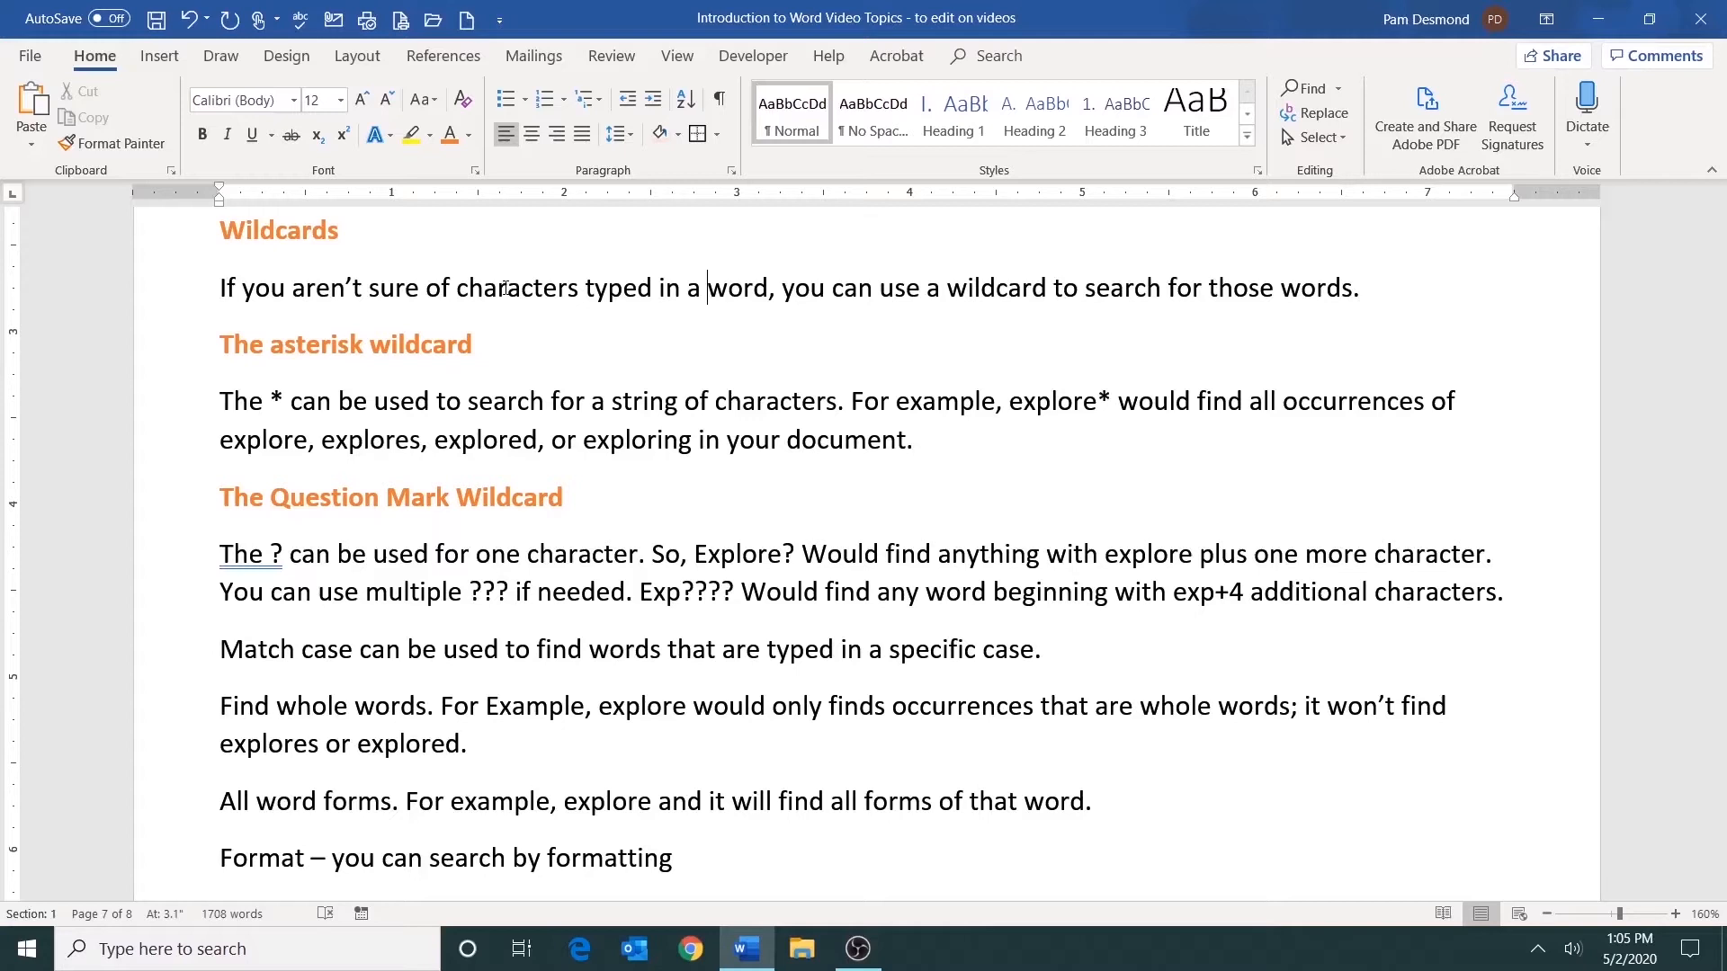
click(1198, 645)
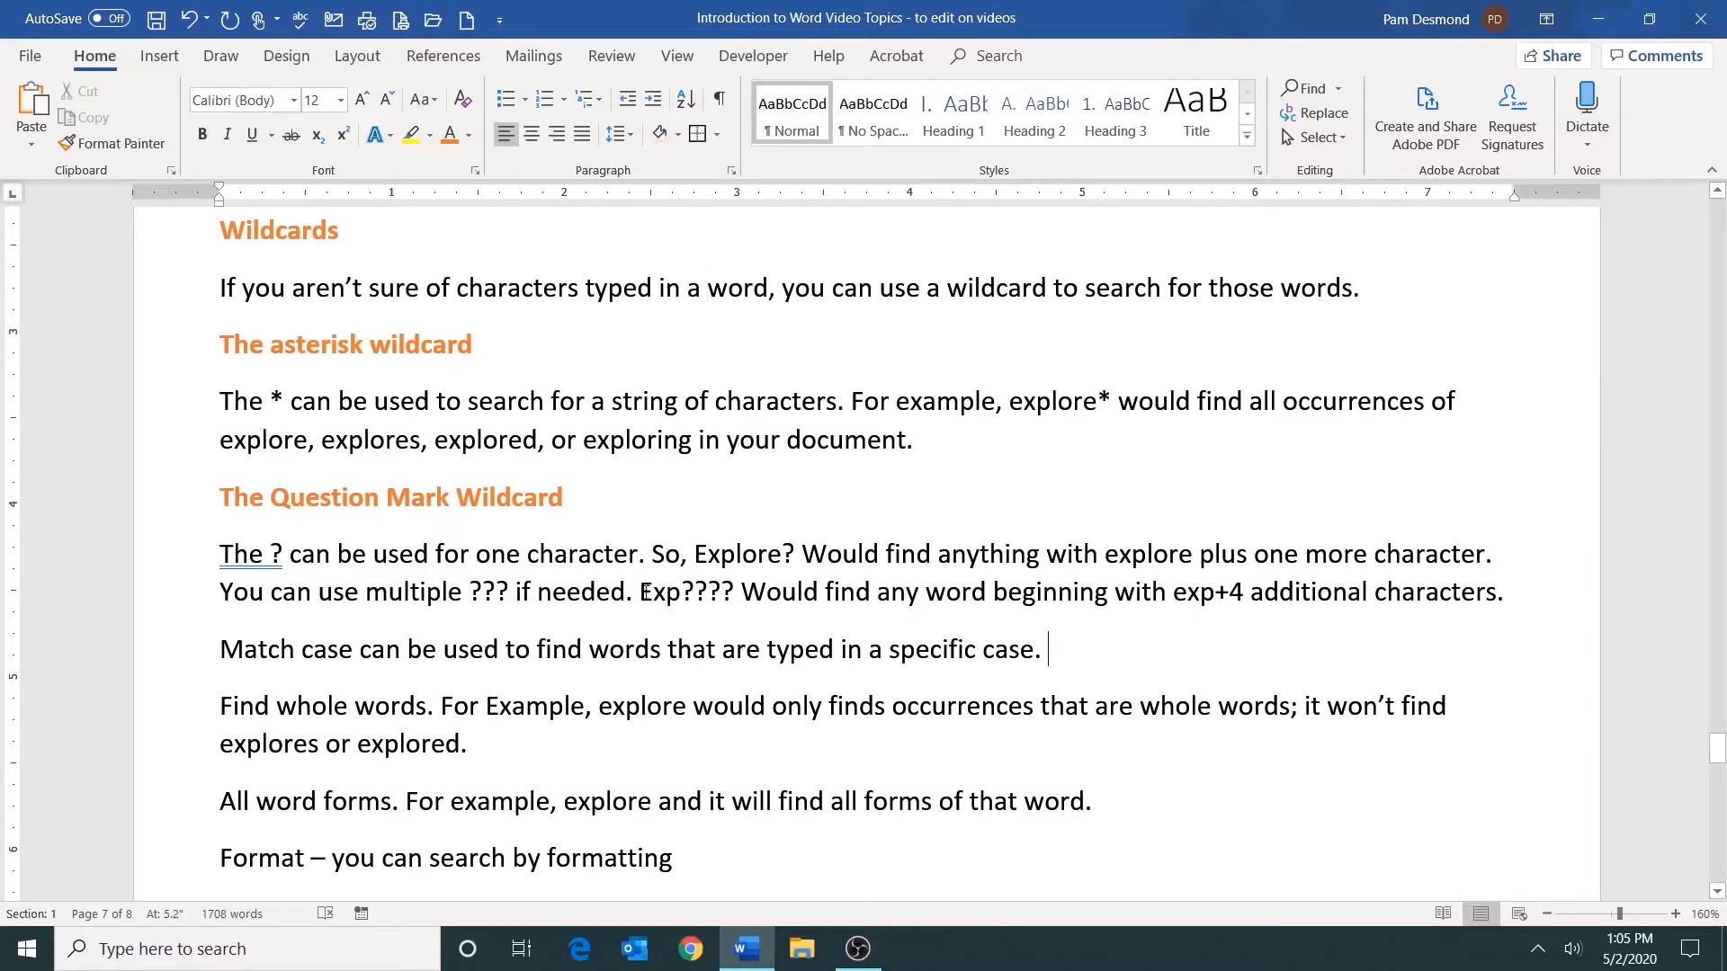
drag(641, 593, 726, 593)
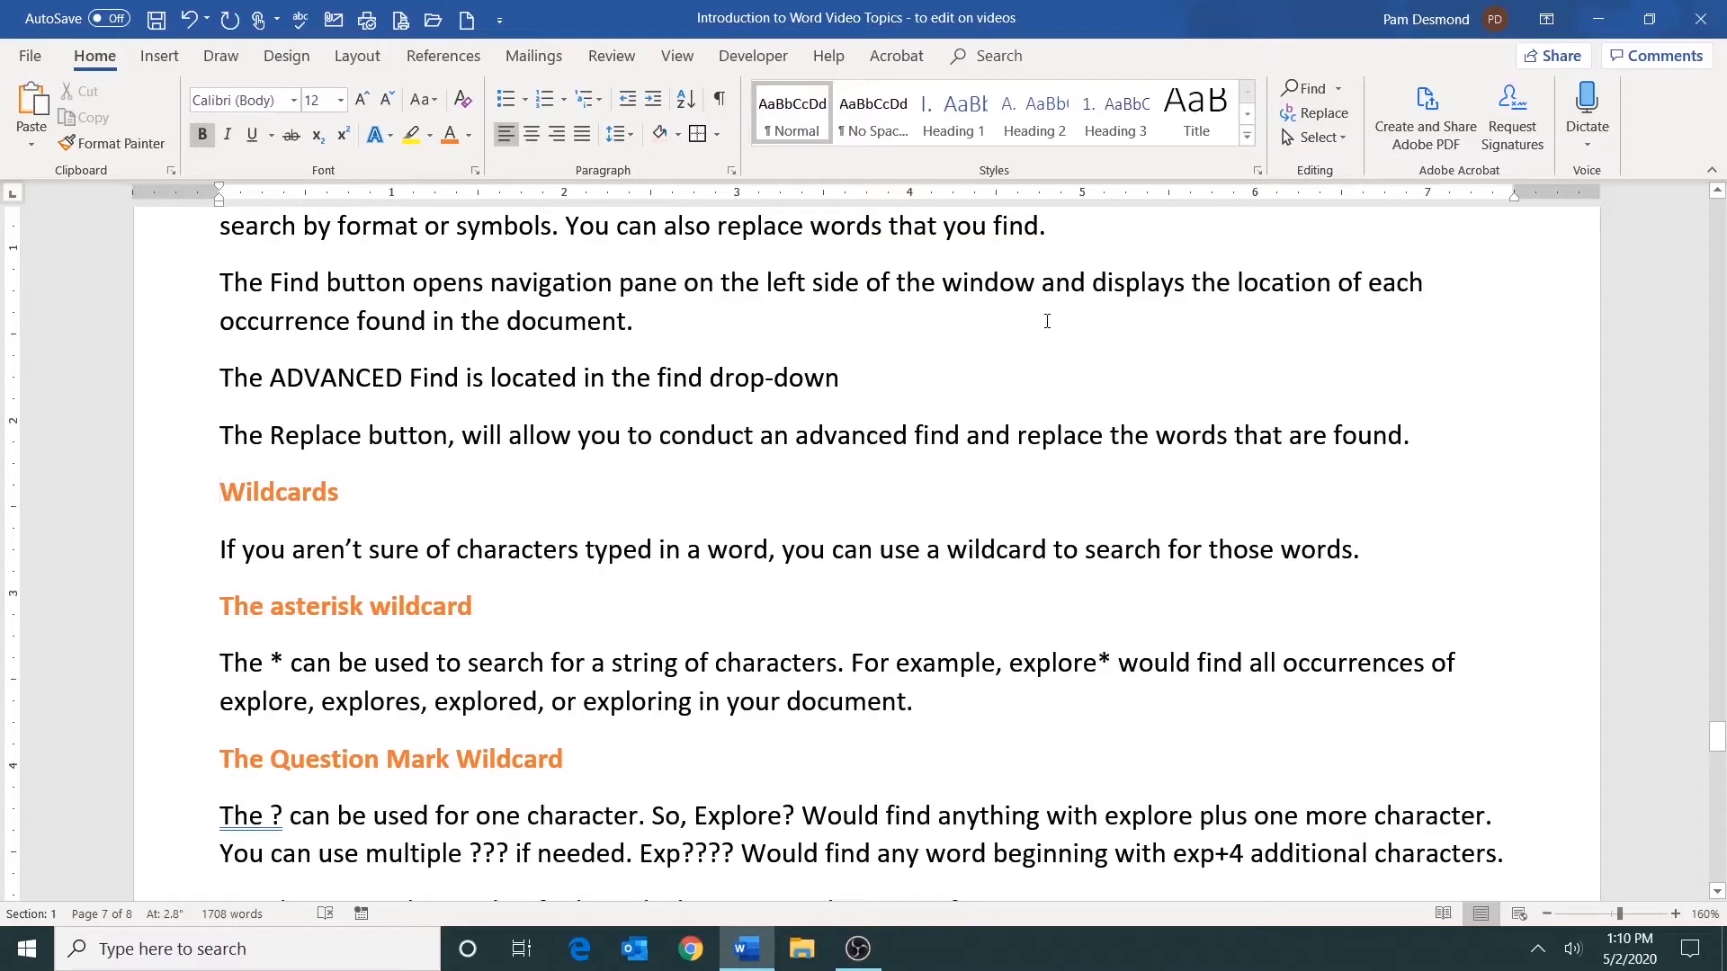
Step: Run an Advanced Find for "ex*" with wildcards enabled, and step through the first three matches
click(1340, 90)
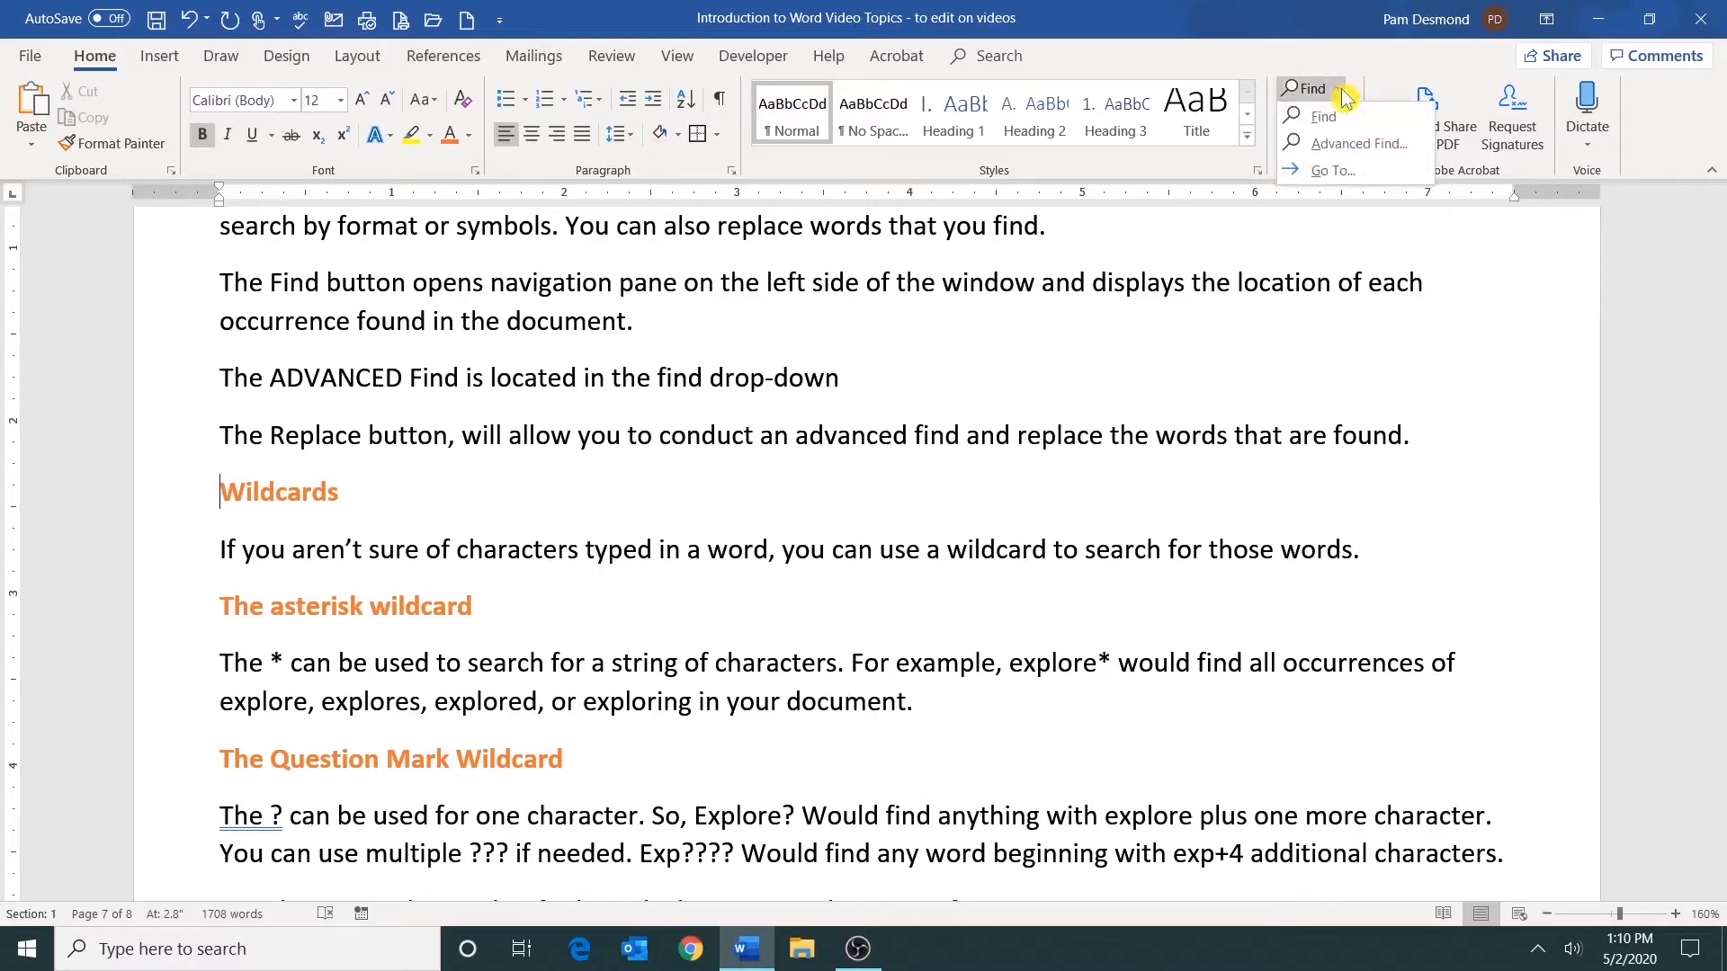
click(1358, 144)
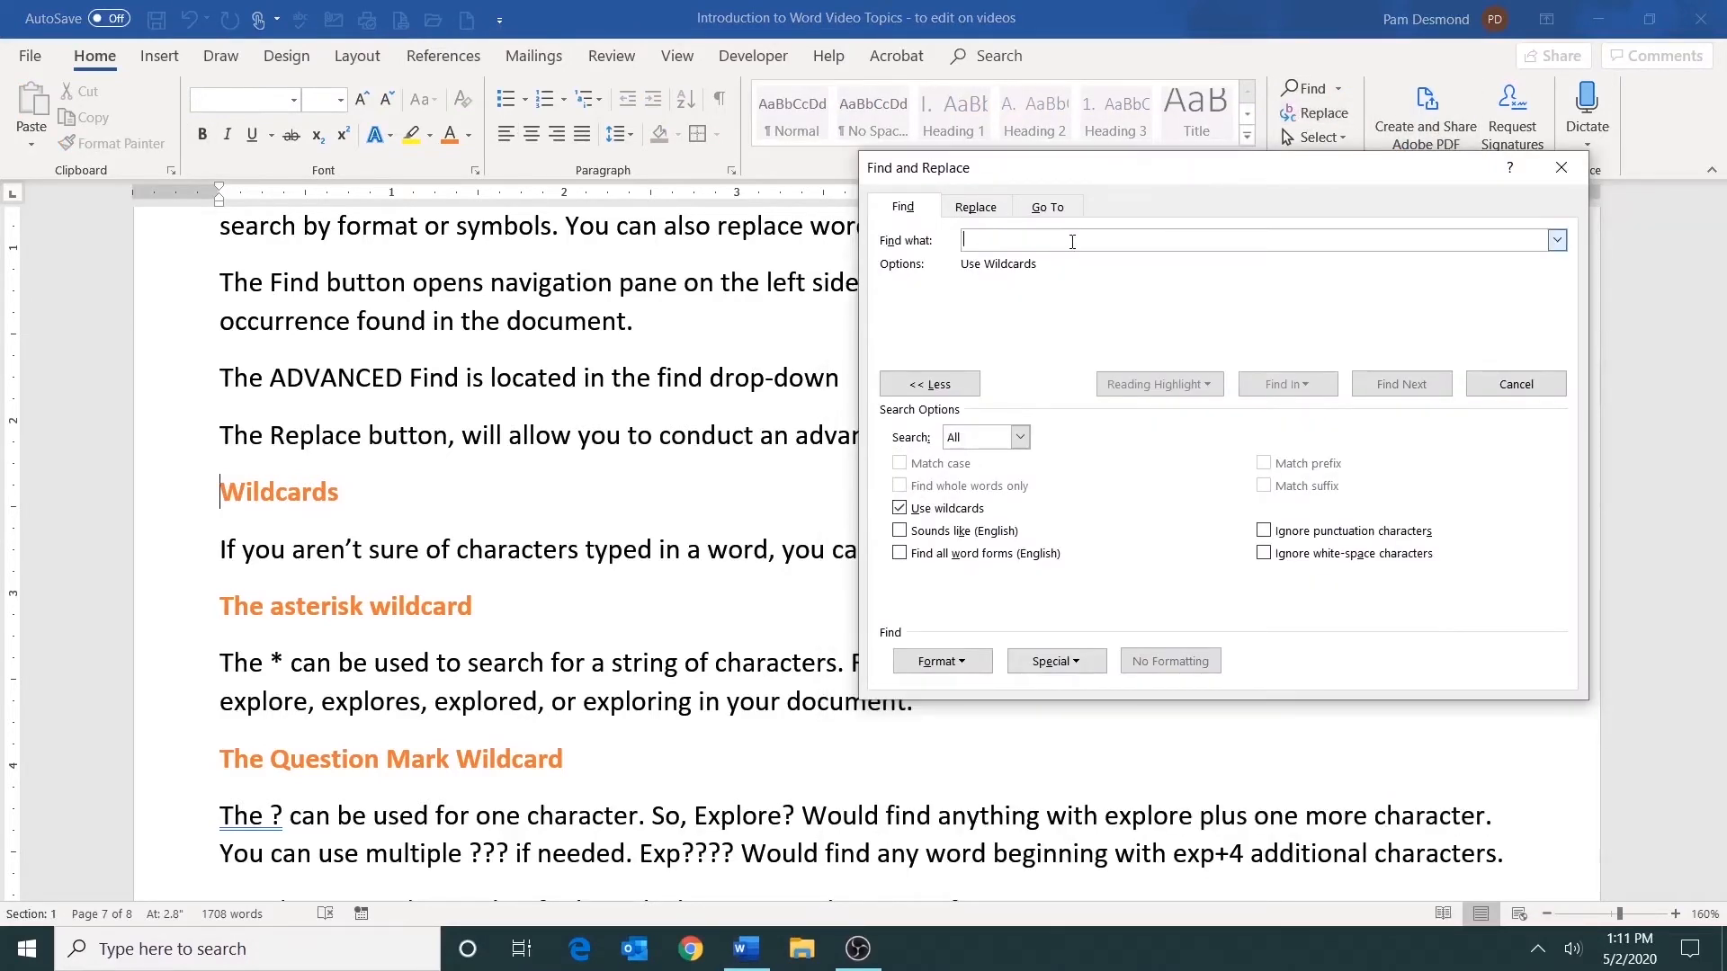
text(ex*)
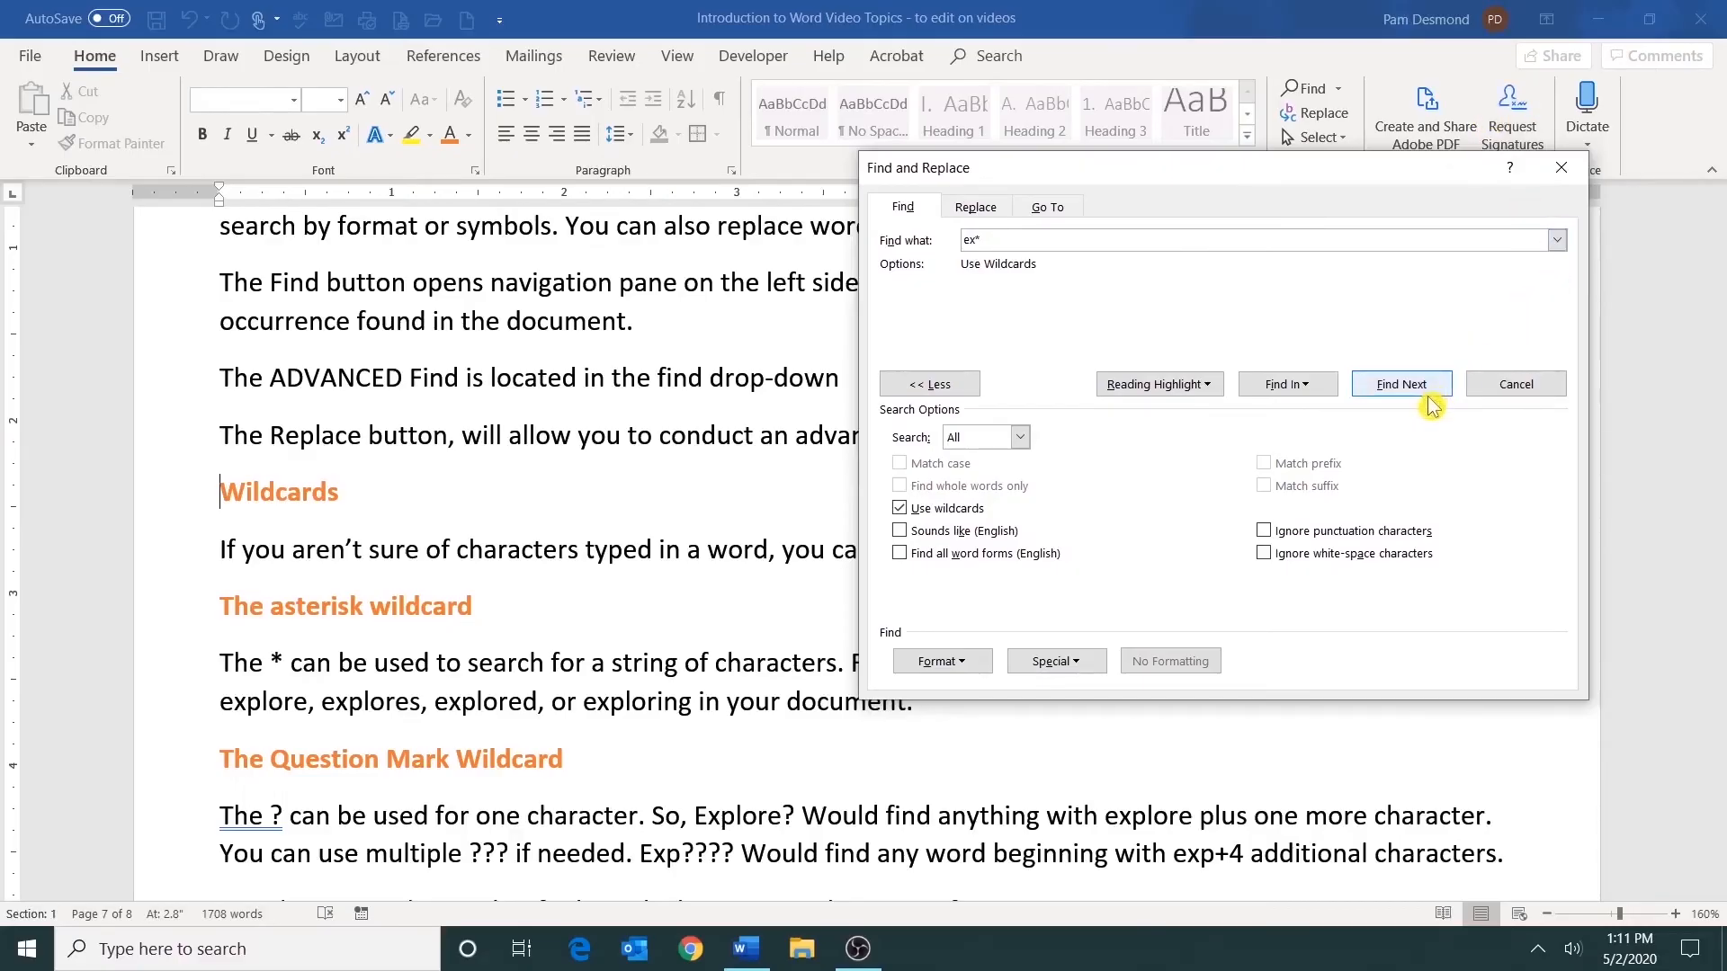
click(1414, 392)
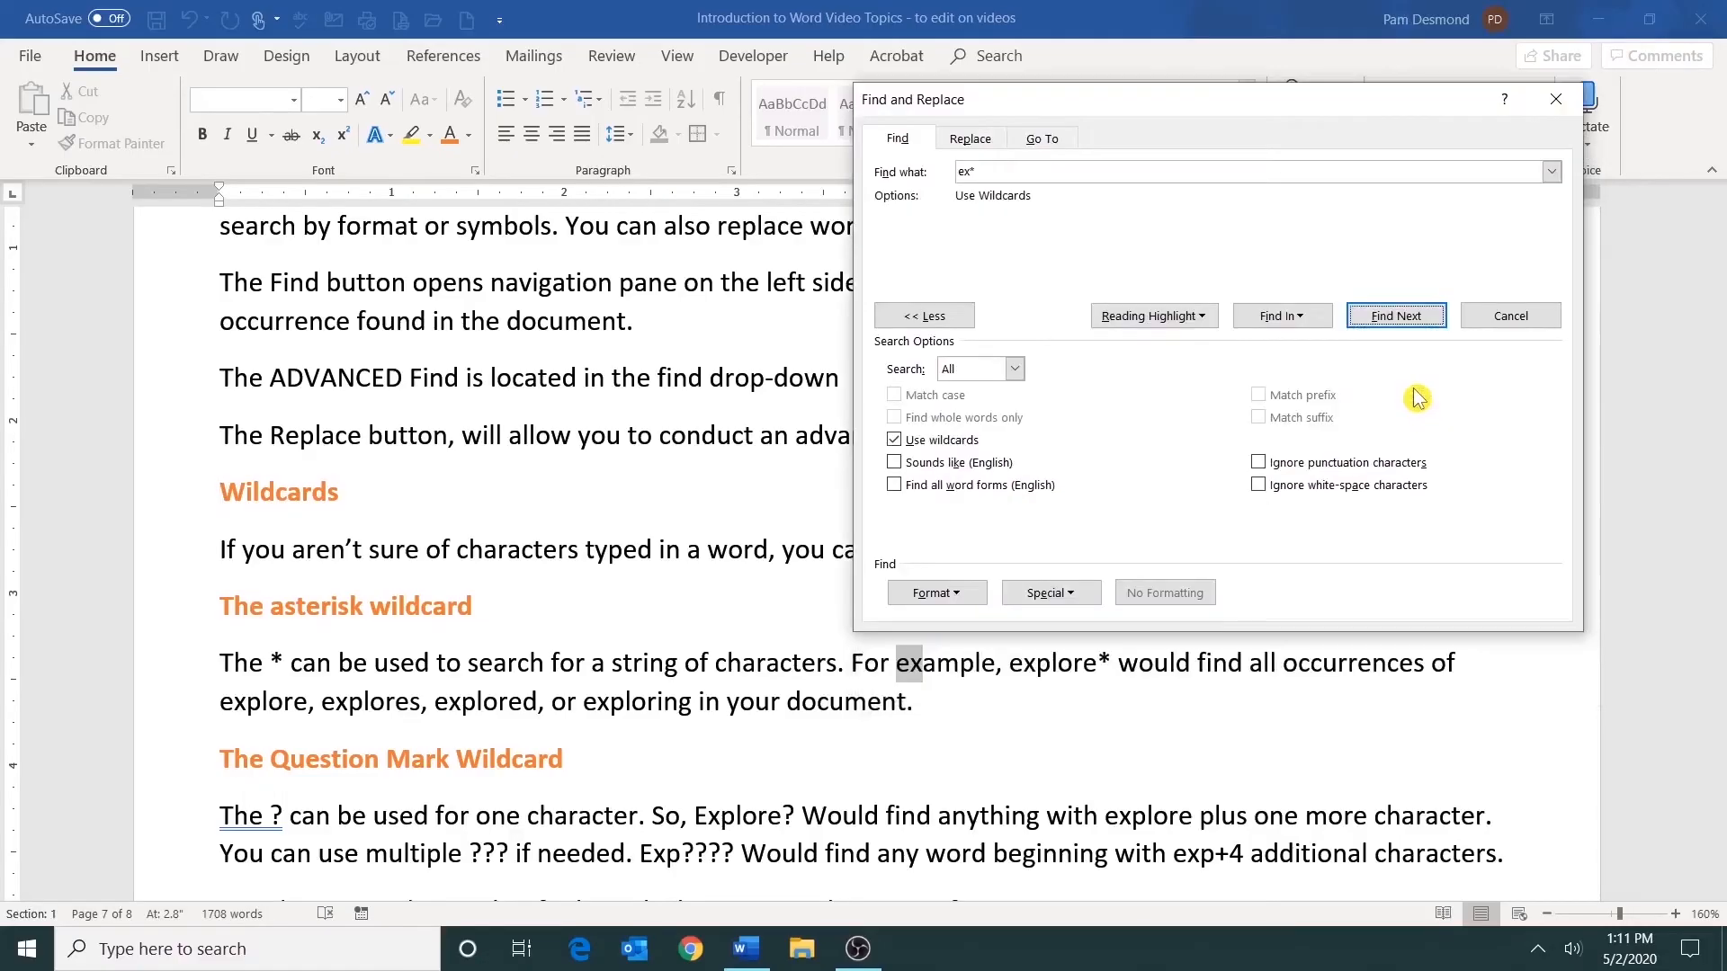
click(1394, 322)
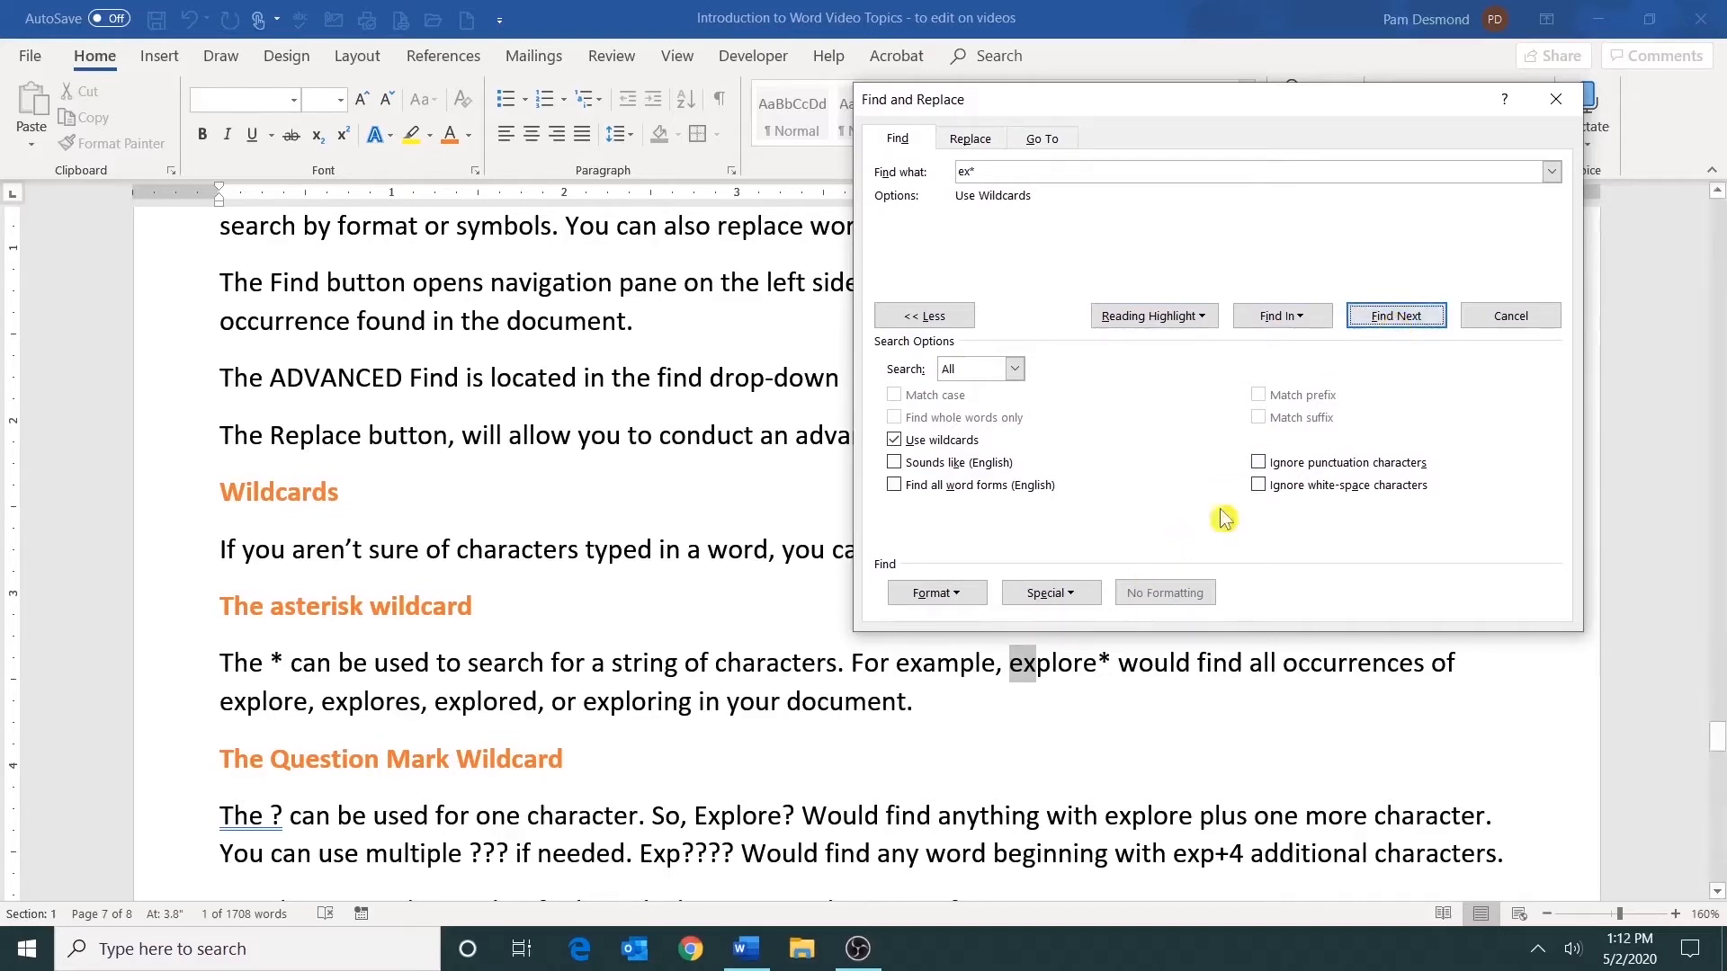
click(1398, 326)
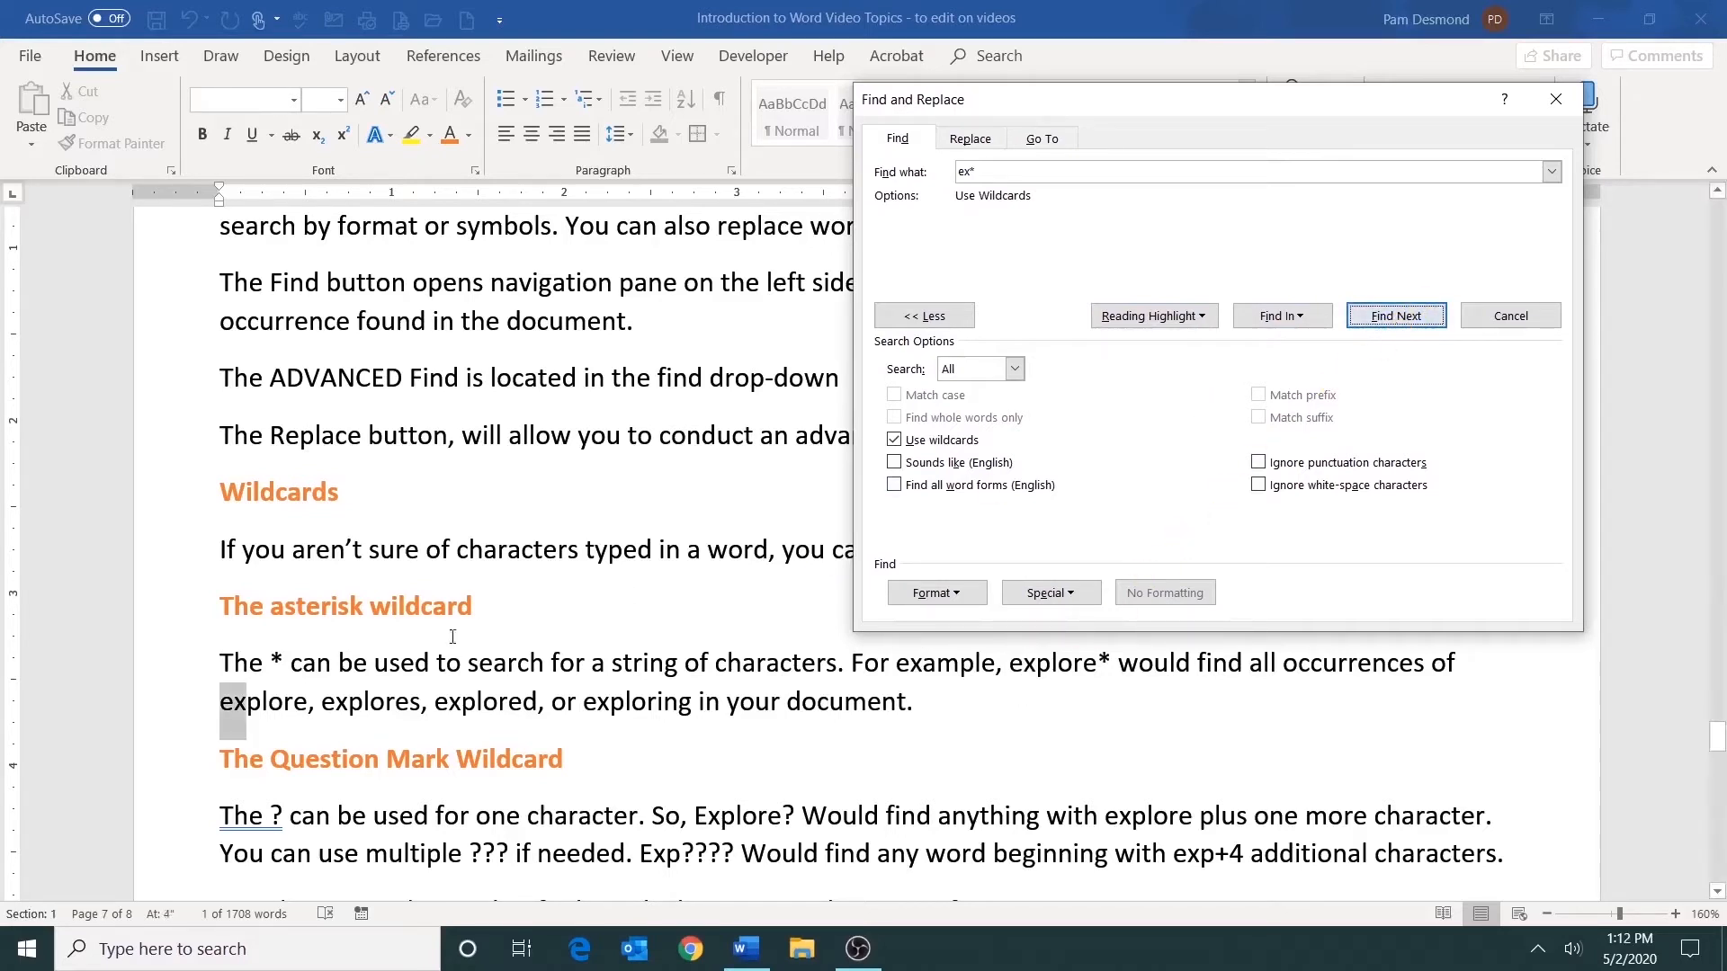
Step: Step through the further wildcard matches of "ex*" in the document and move the search dialog clear of the text
click(1401, 326)
click(1405, 329)
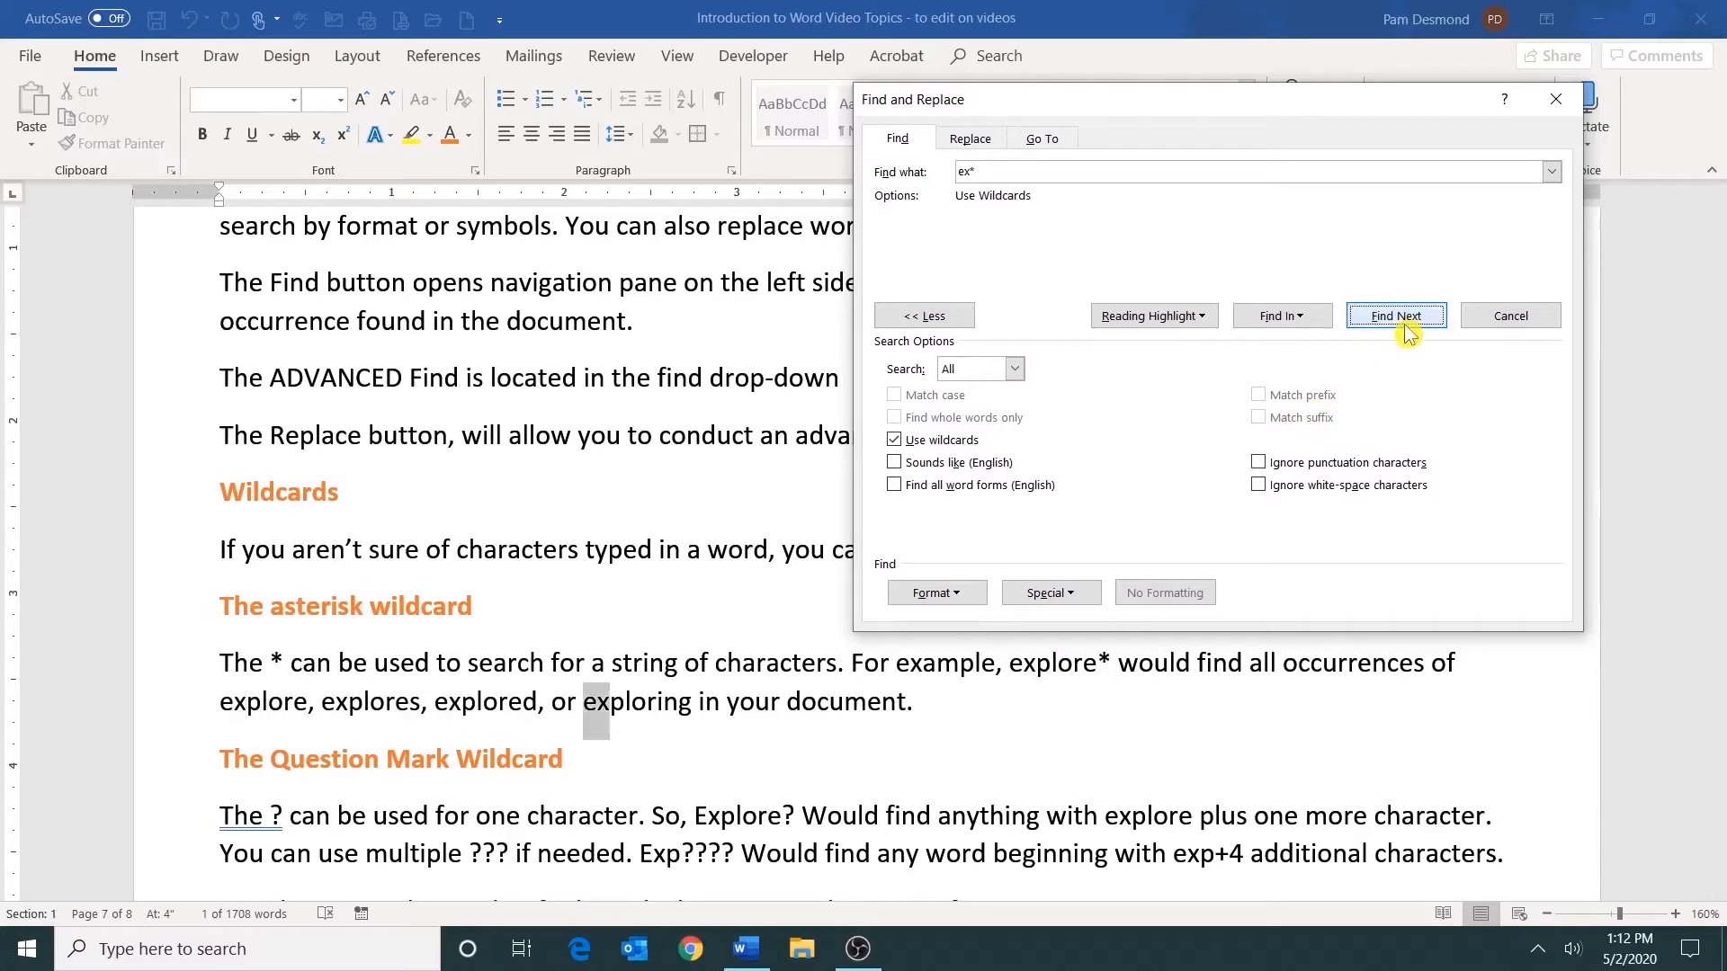
click(1407, 331)
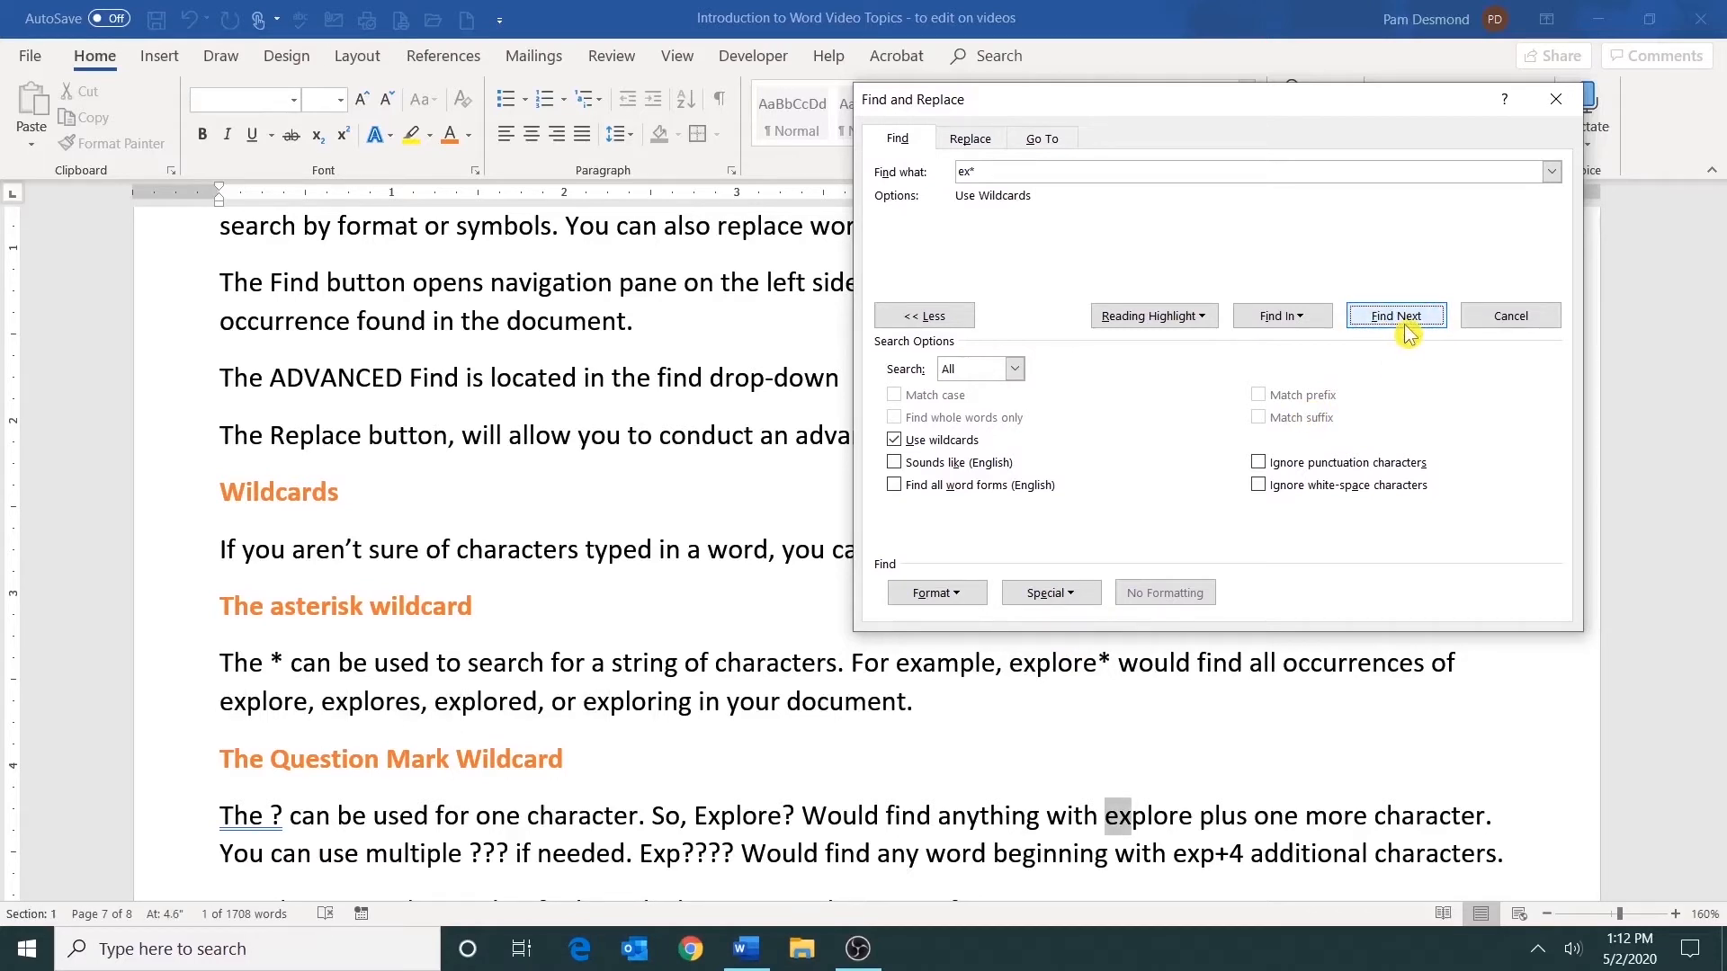
click(1407, 333)
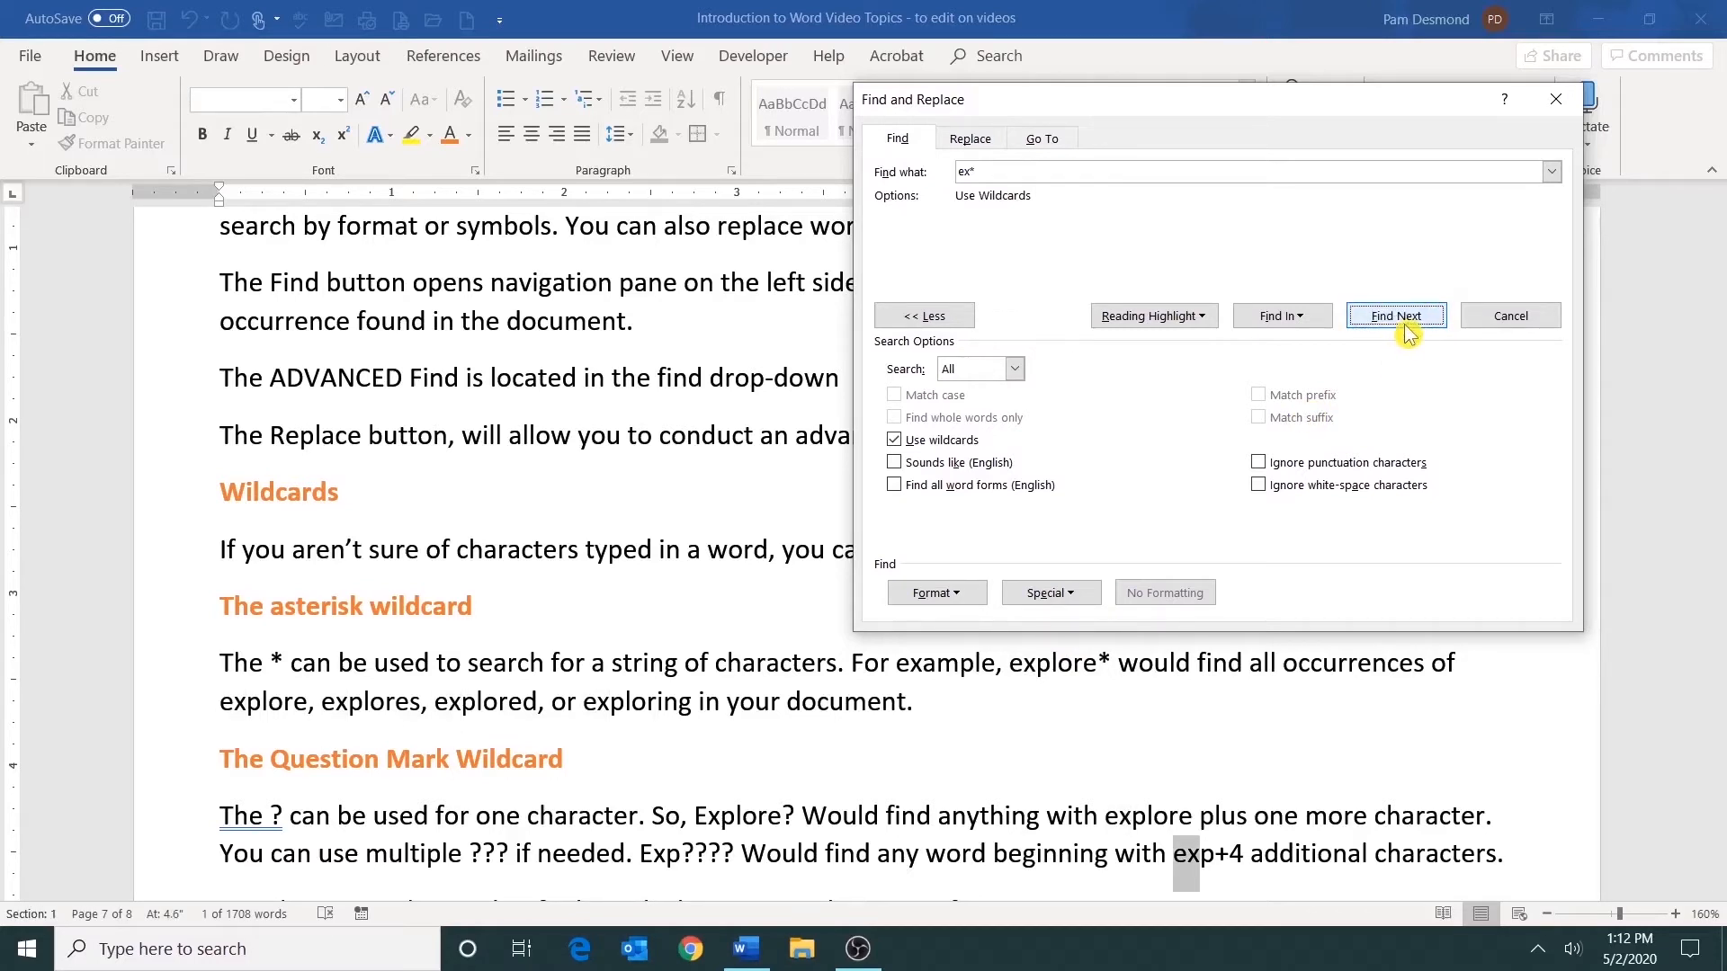
click(1408, 333)
click(1408, 333)
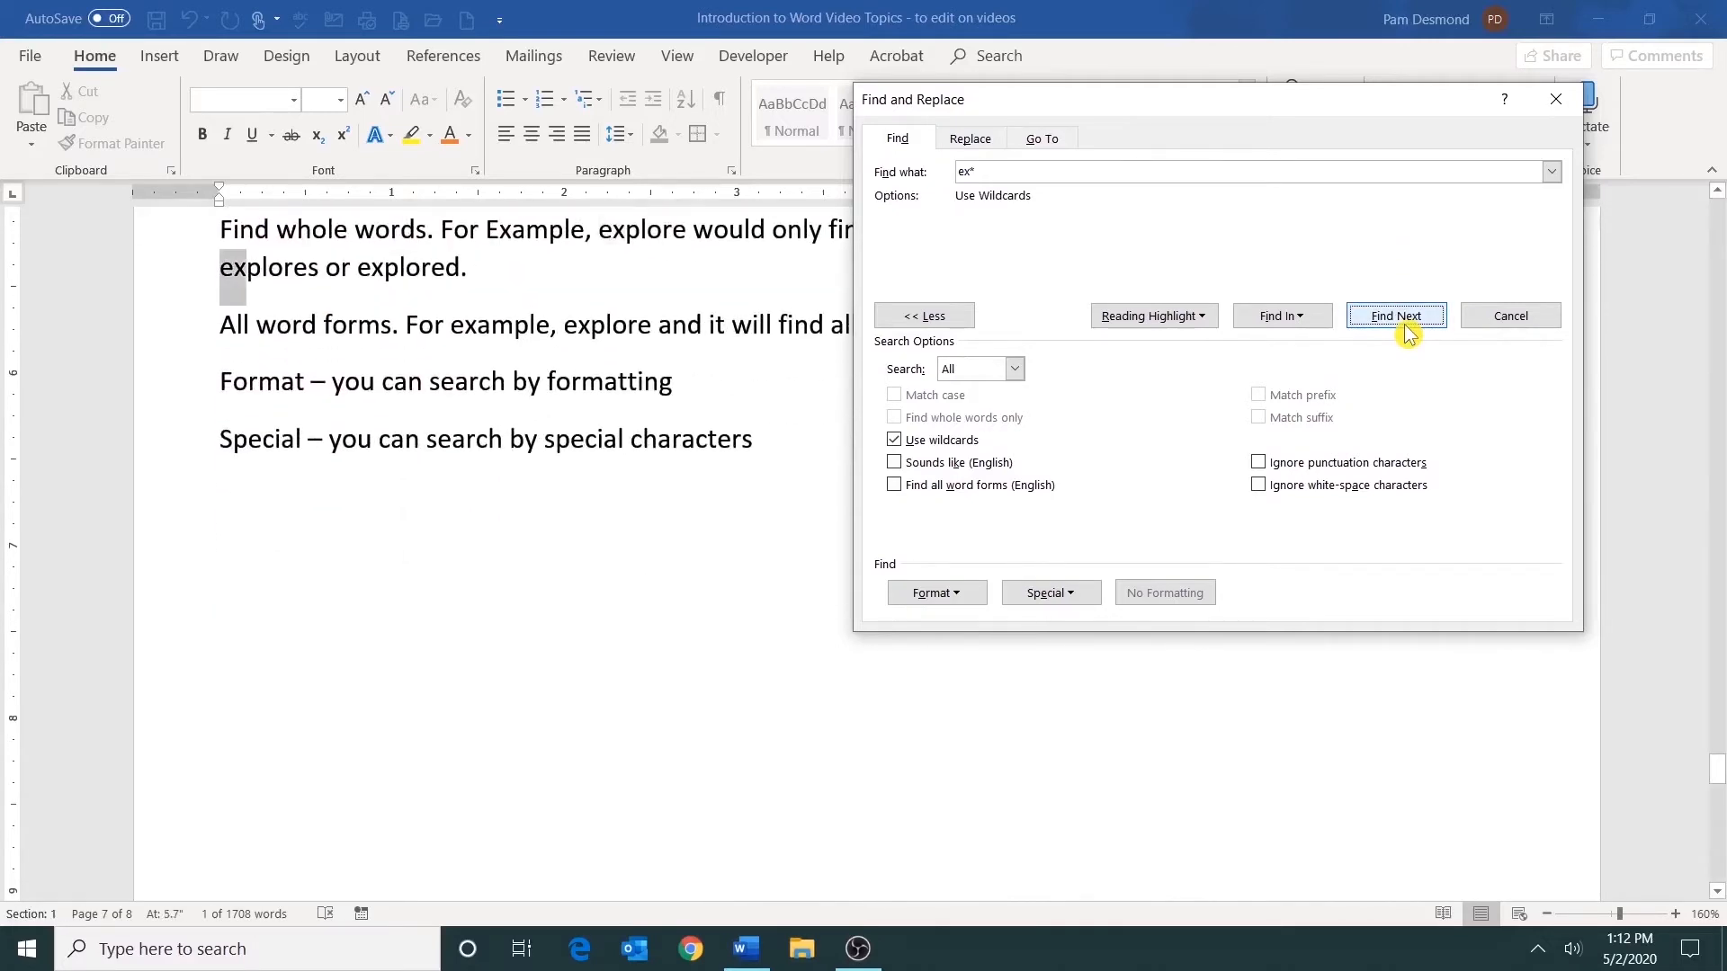
click(1408, 333)
click(1408, 333)
click(1407, 333)
click(1408, 333)
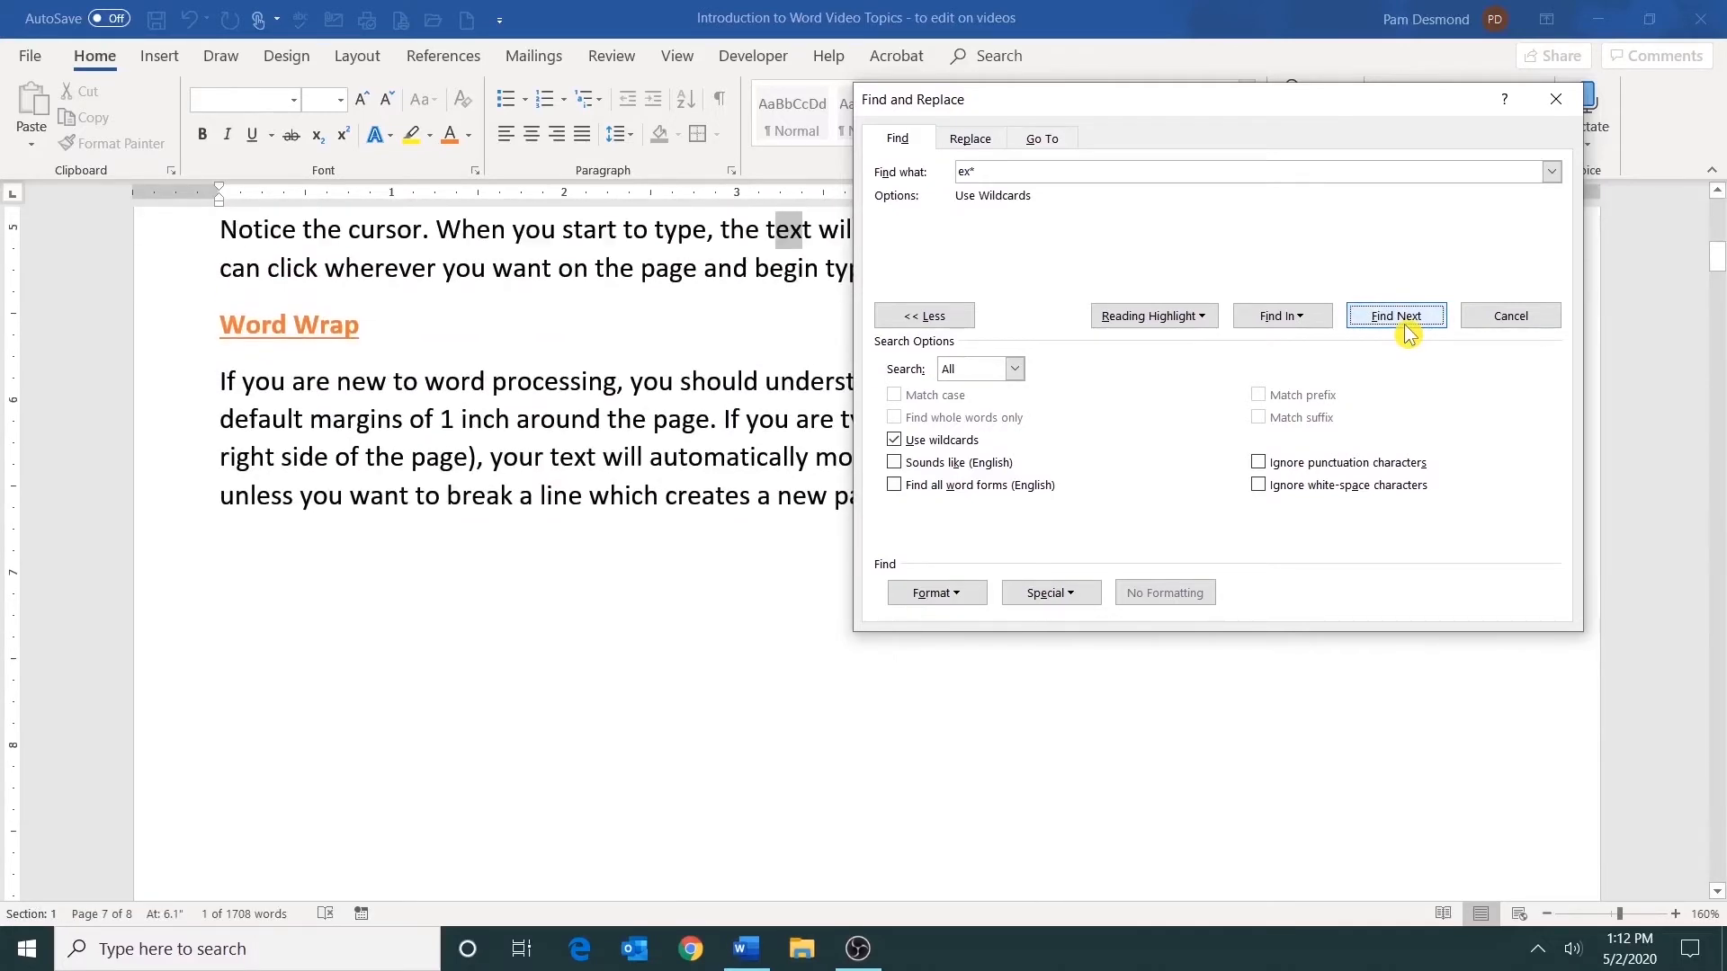
drag(1313, 100, 1355, 313)
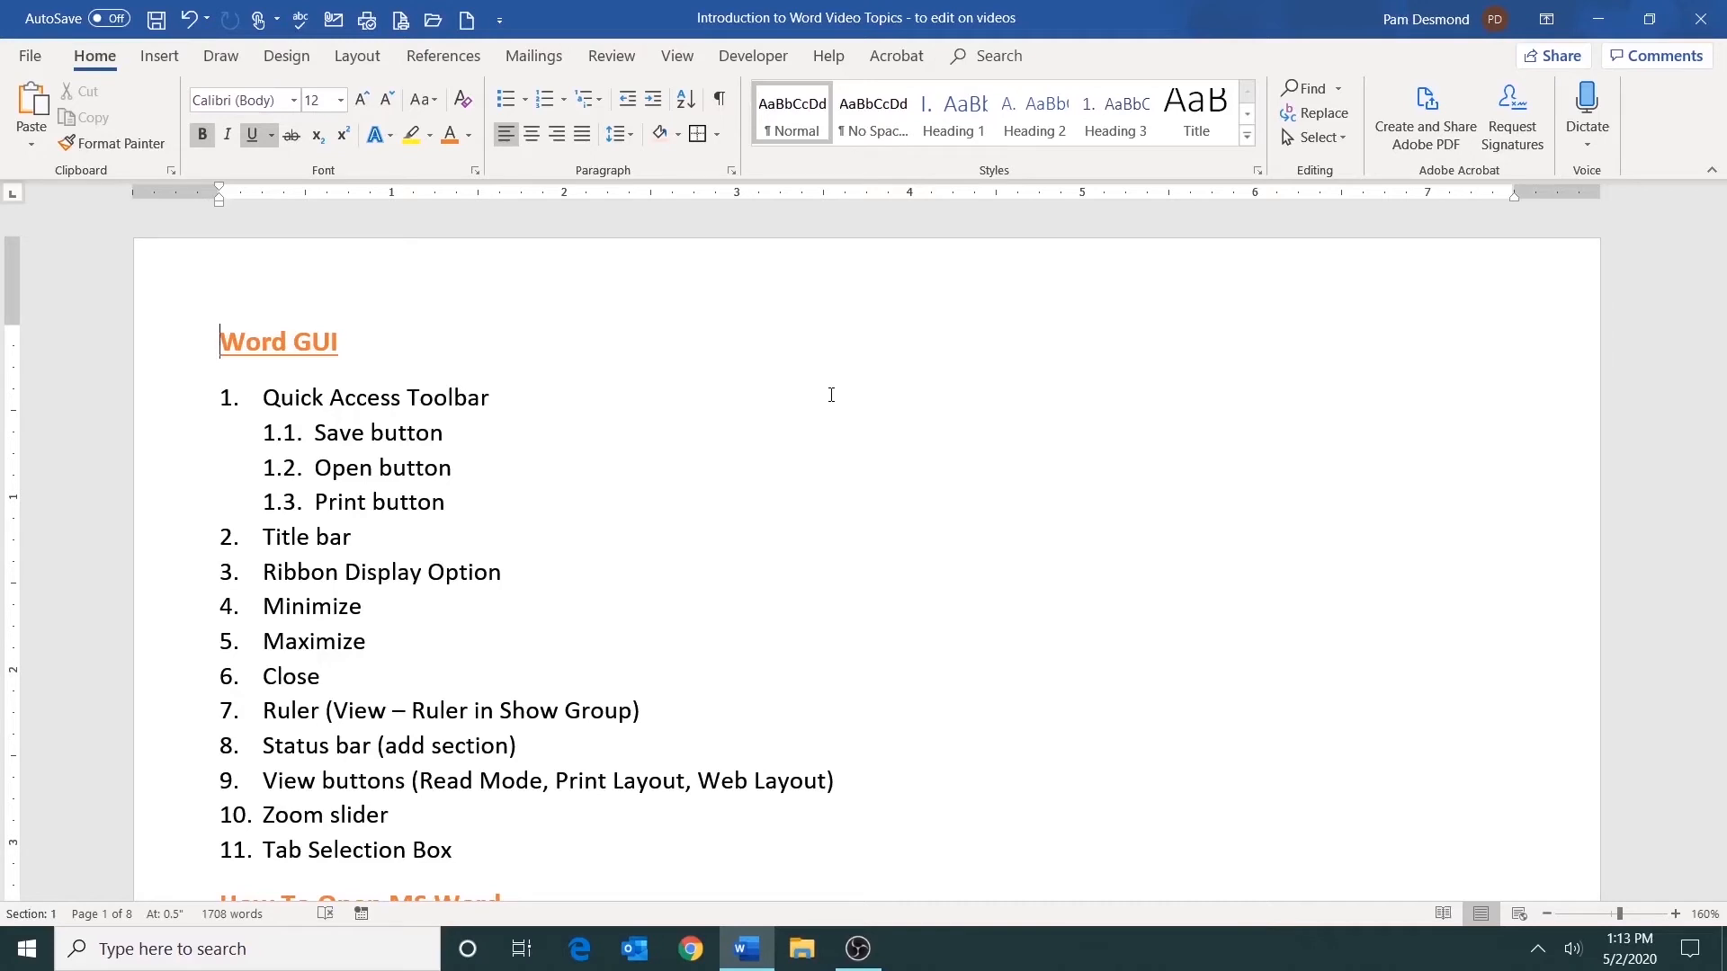
Step: Set up an Advanced Find with wildcards off that looks for any text in the orange Accent 2 font color
click(1339, 89)
click(1362, 144)
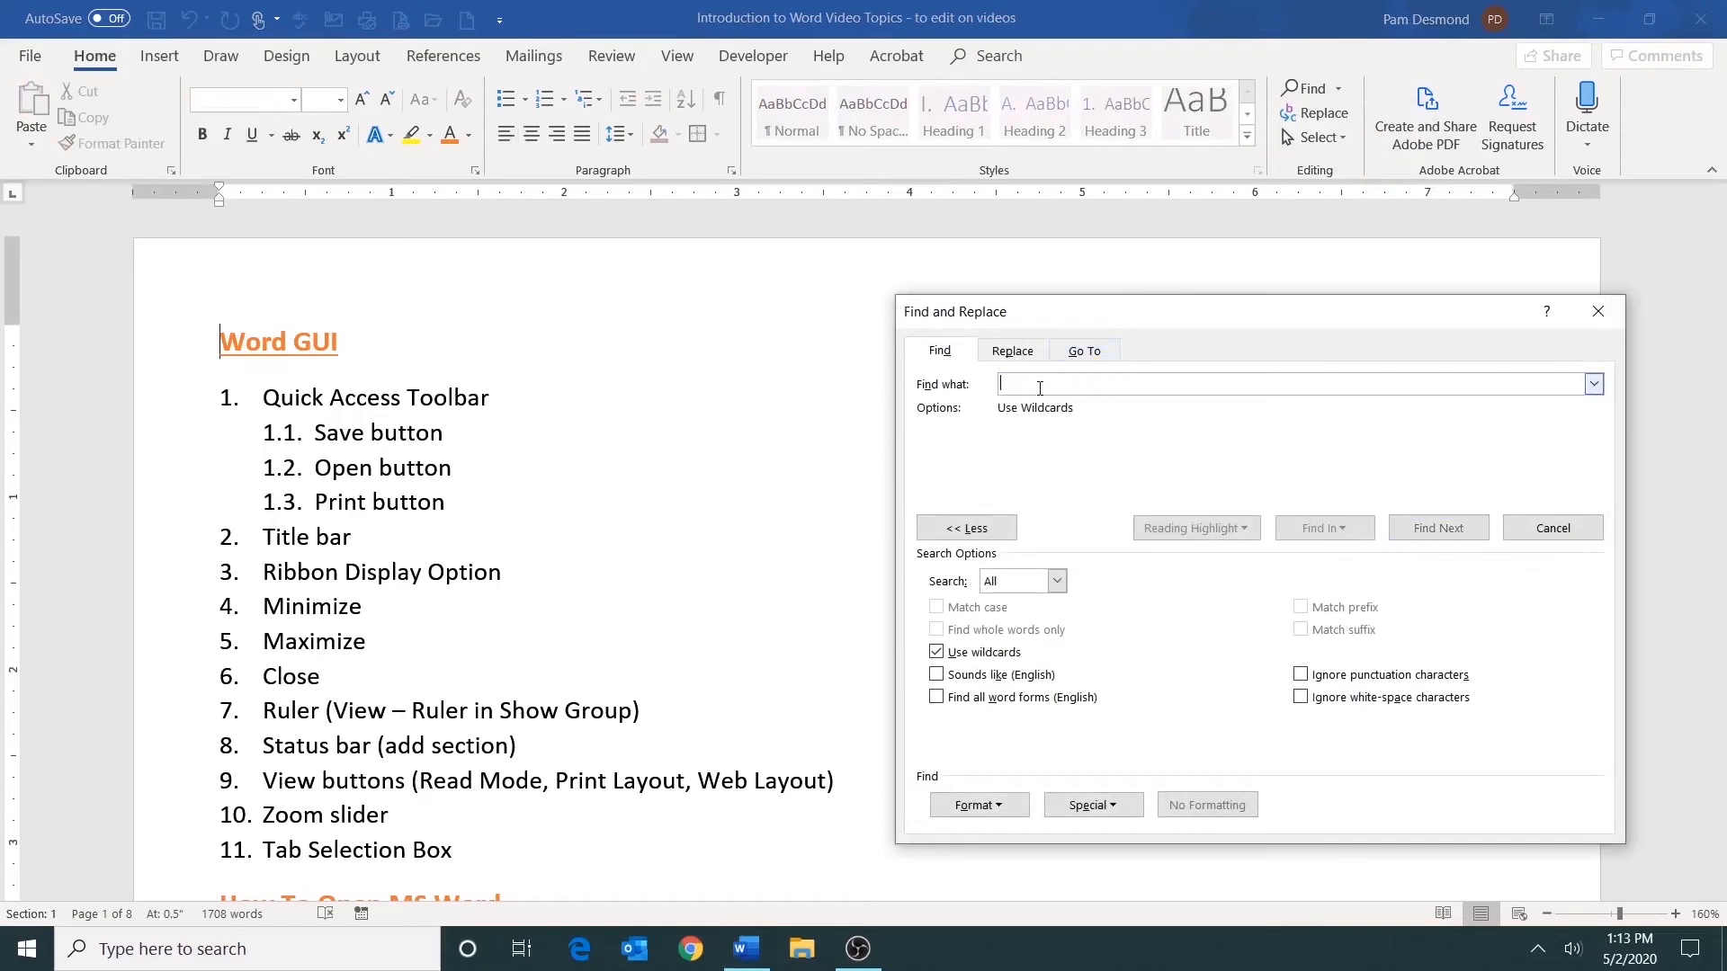
click(935, 655)
click(1008, 811)
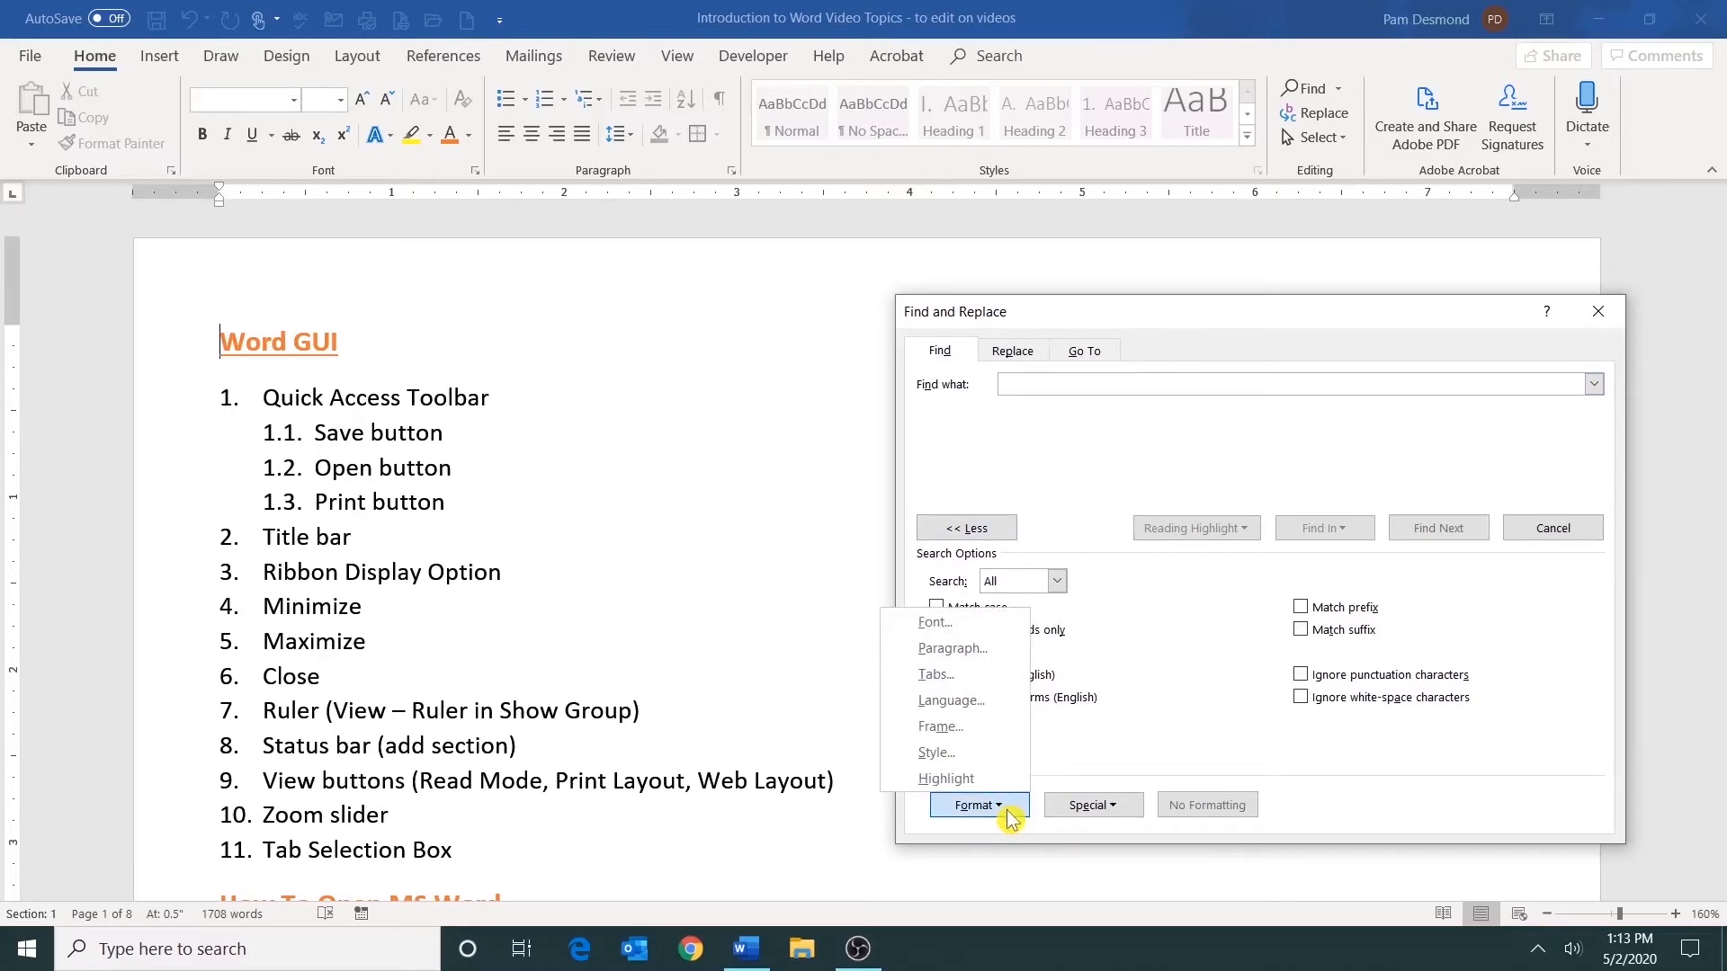
click(985, 621)
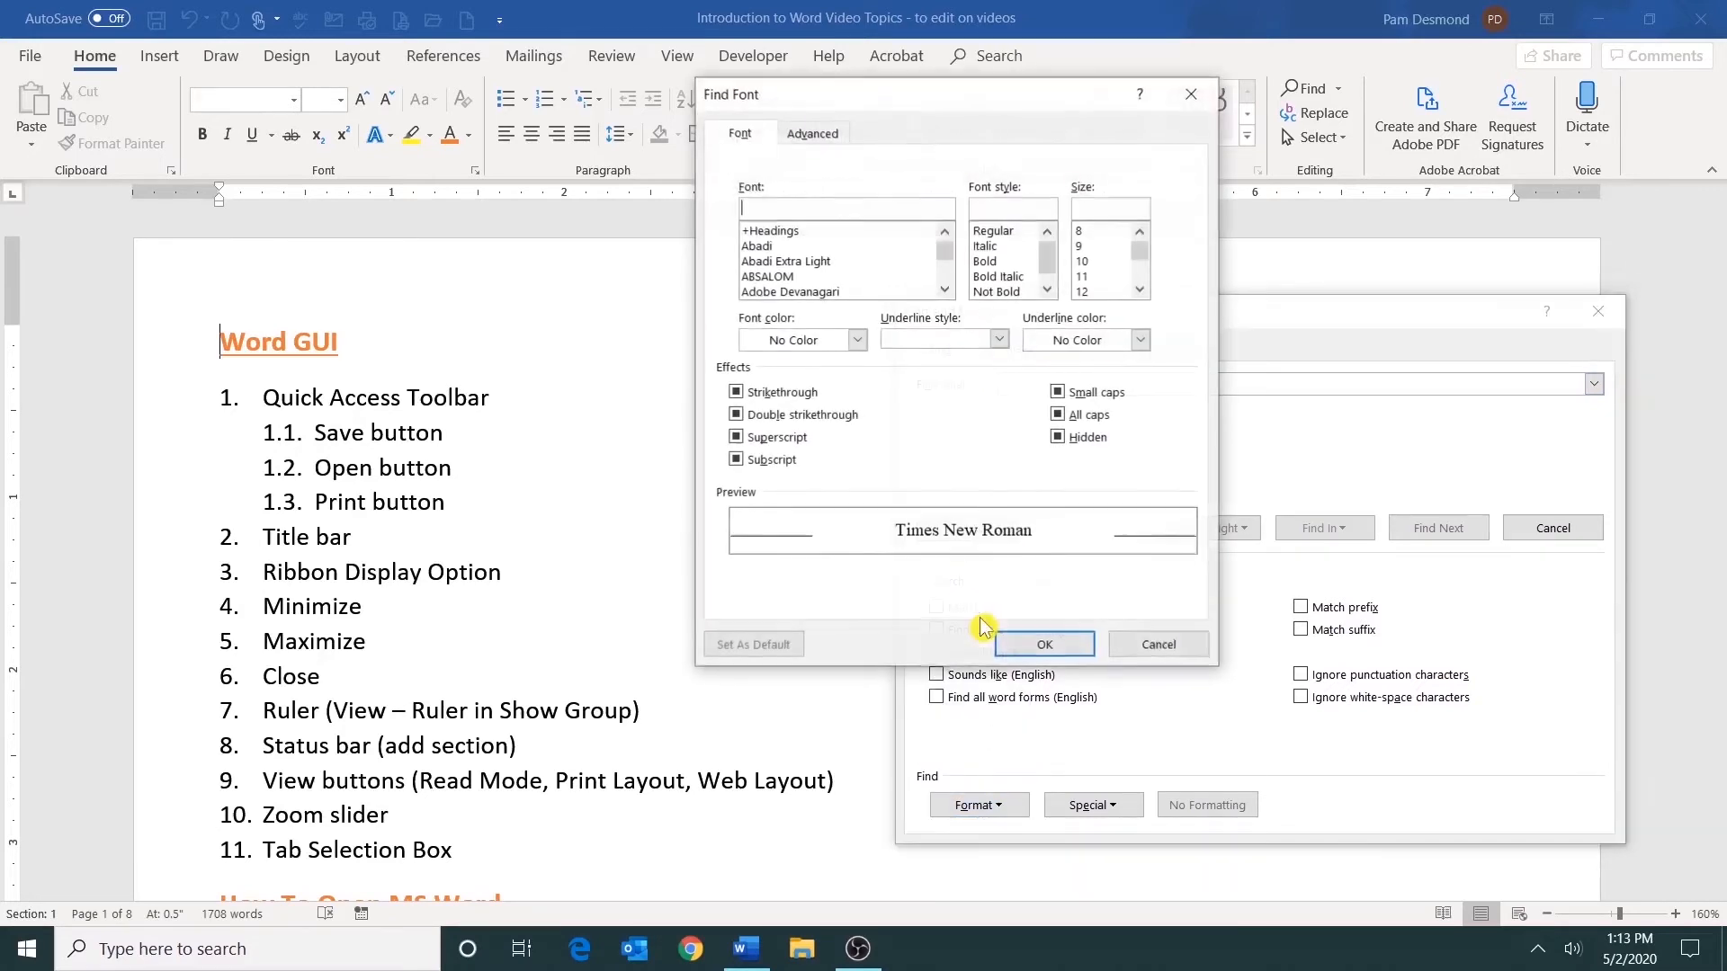
click(808, 342)
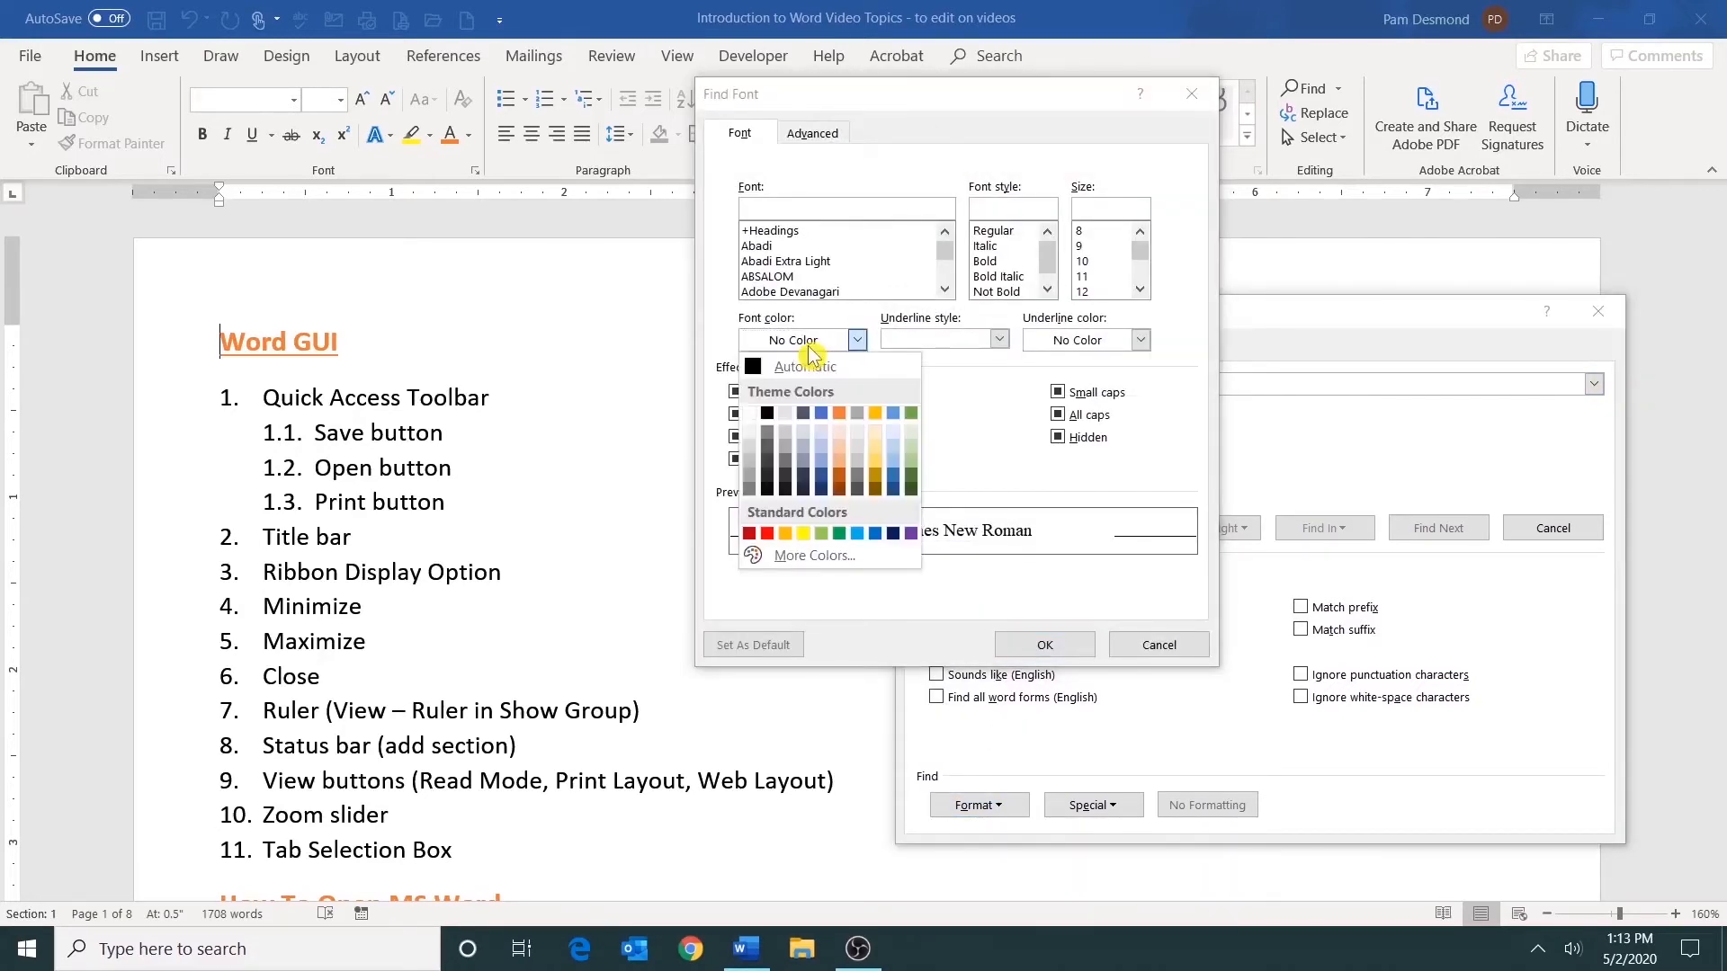
click(839, 413)
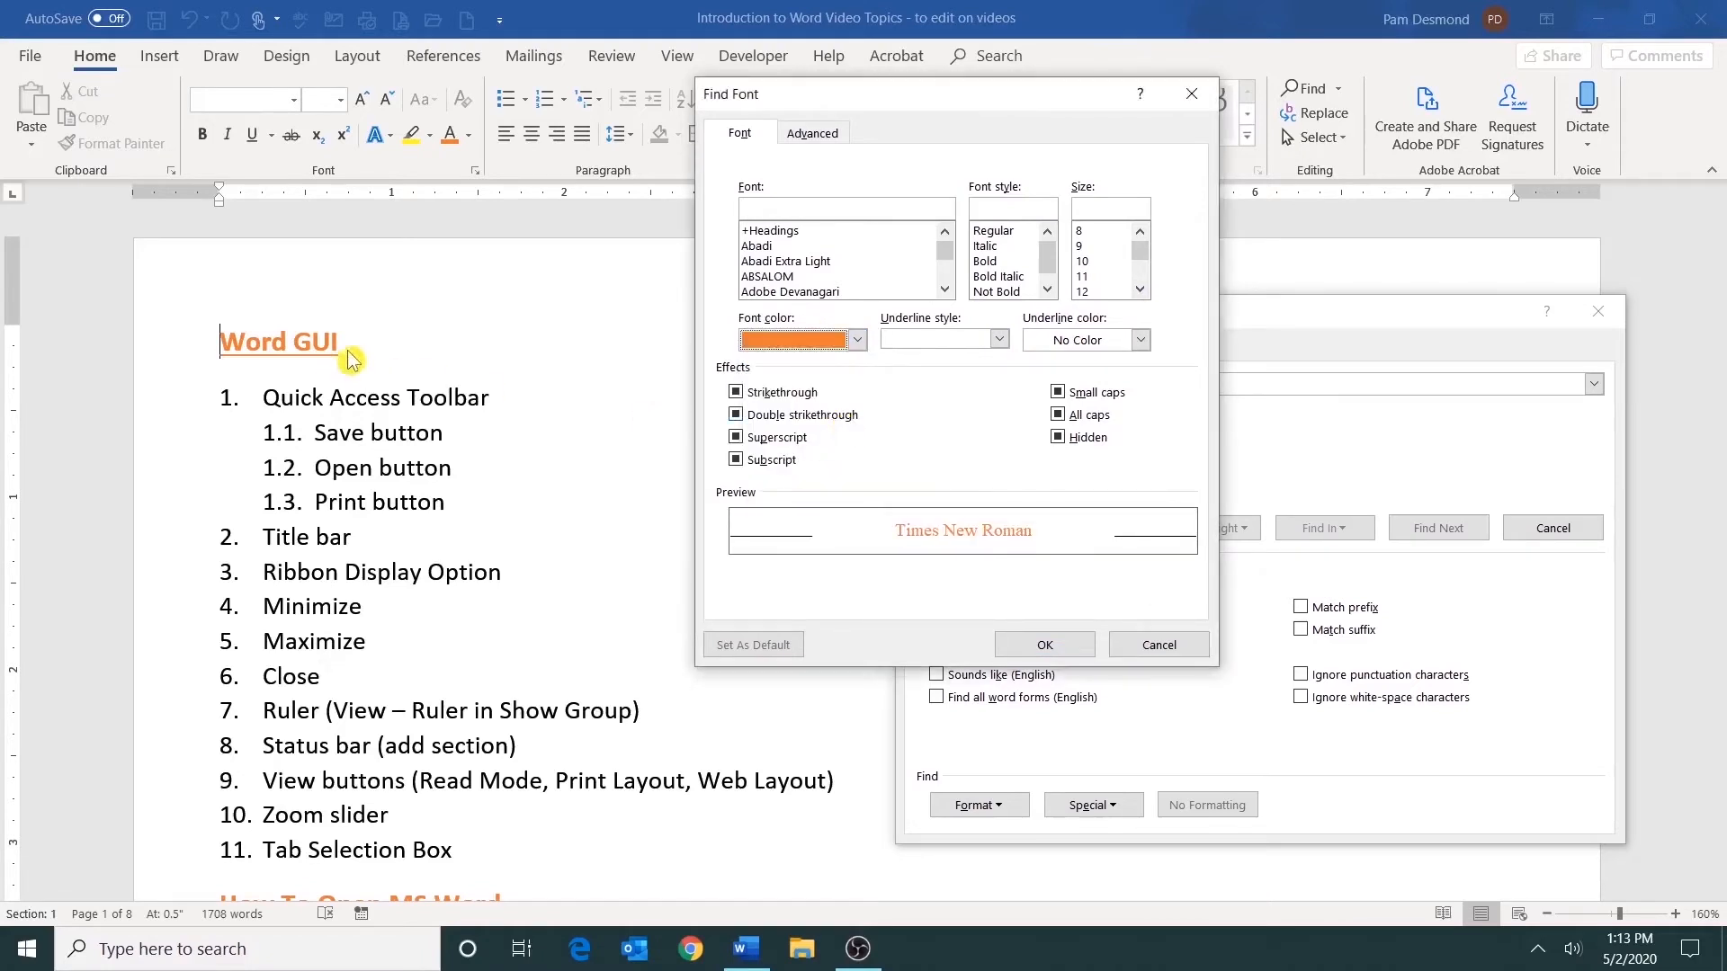
click(1044, 645)
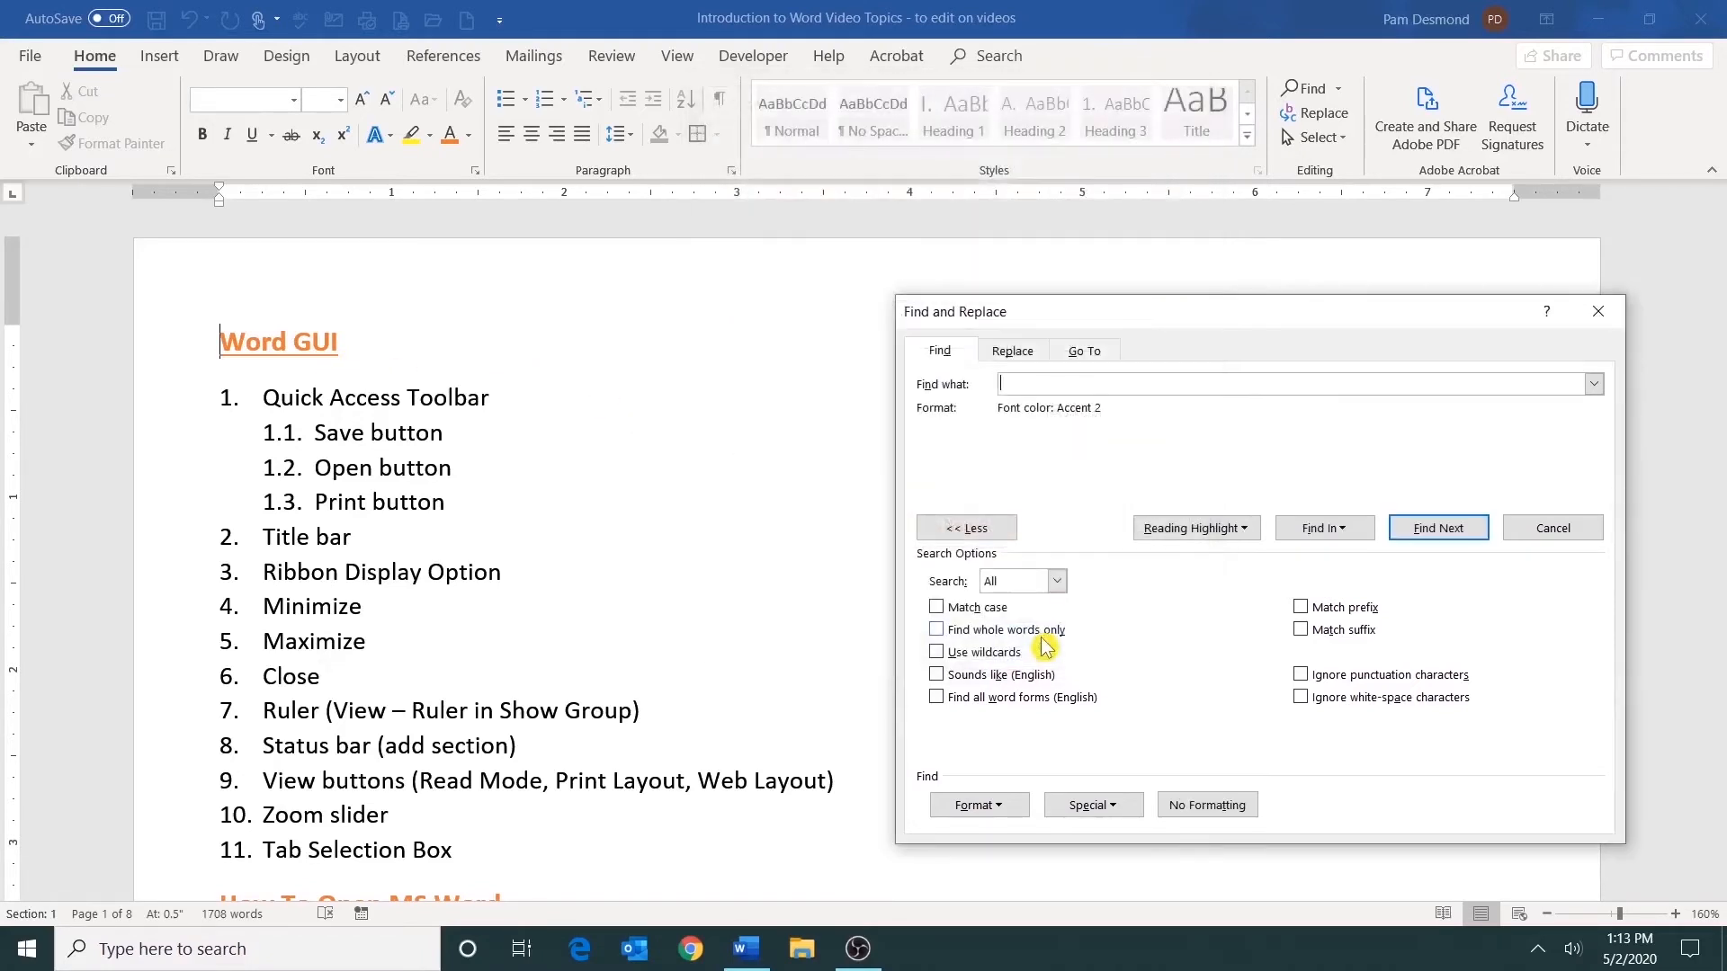
Step: Step through the orange headings matched by the font color search, and close the search dialog
click(1434, 530)
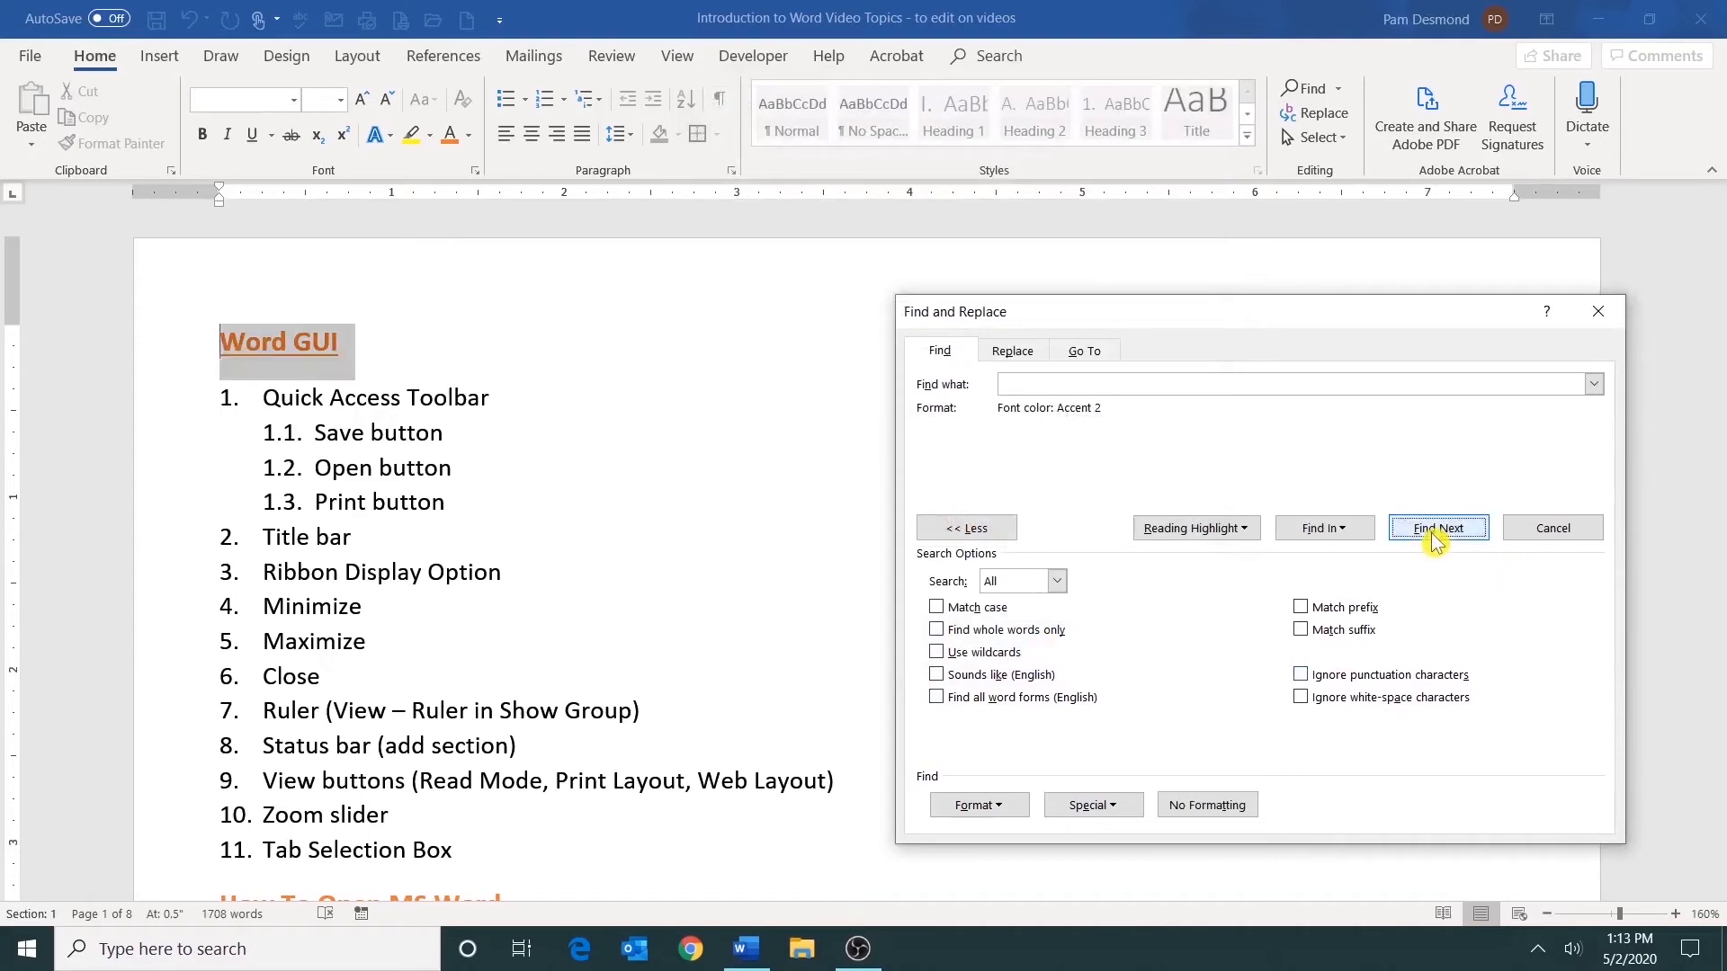
click(1434, 531)
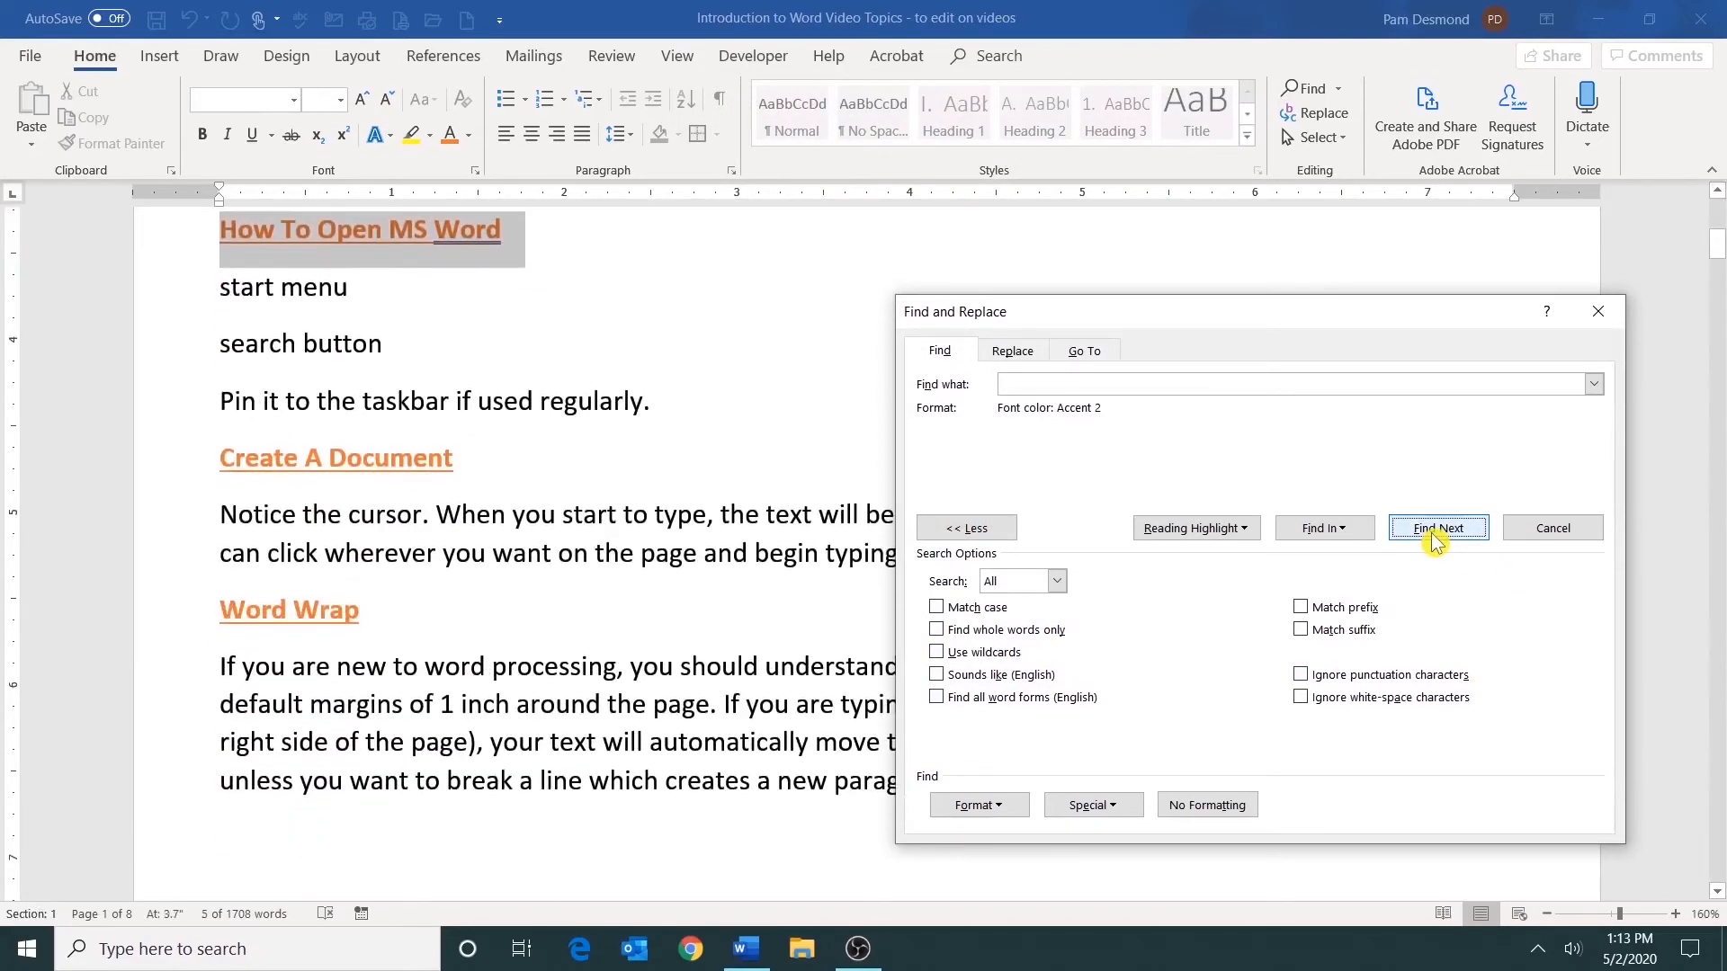
click(1434, 531)
click(1434, 530)
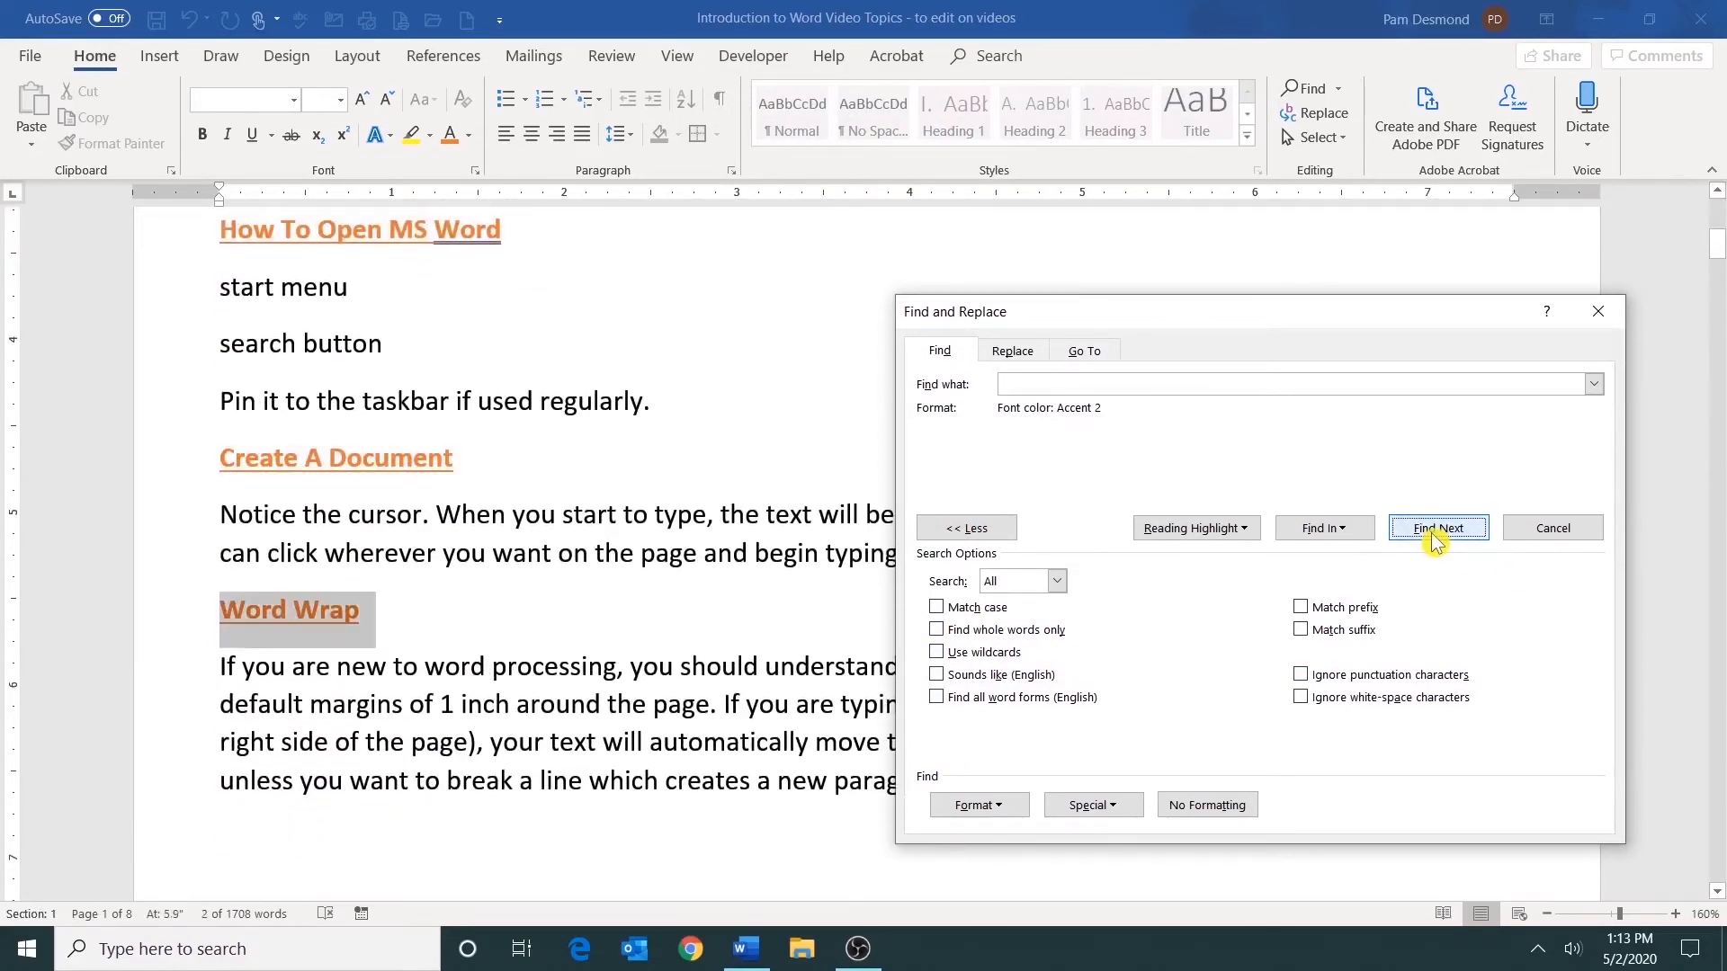
click(1433, 530)
click(1434, 530)
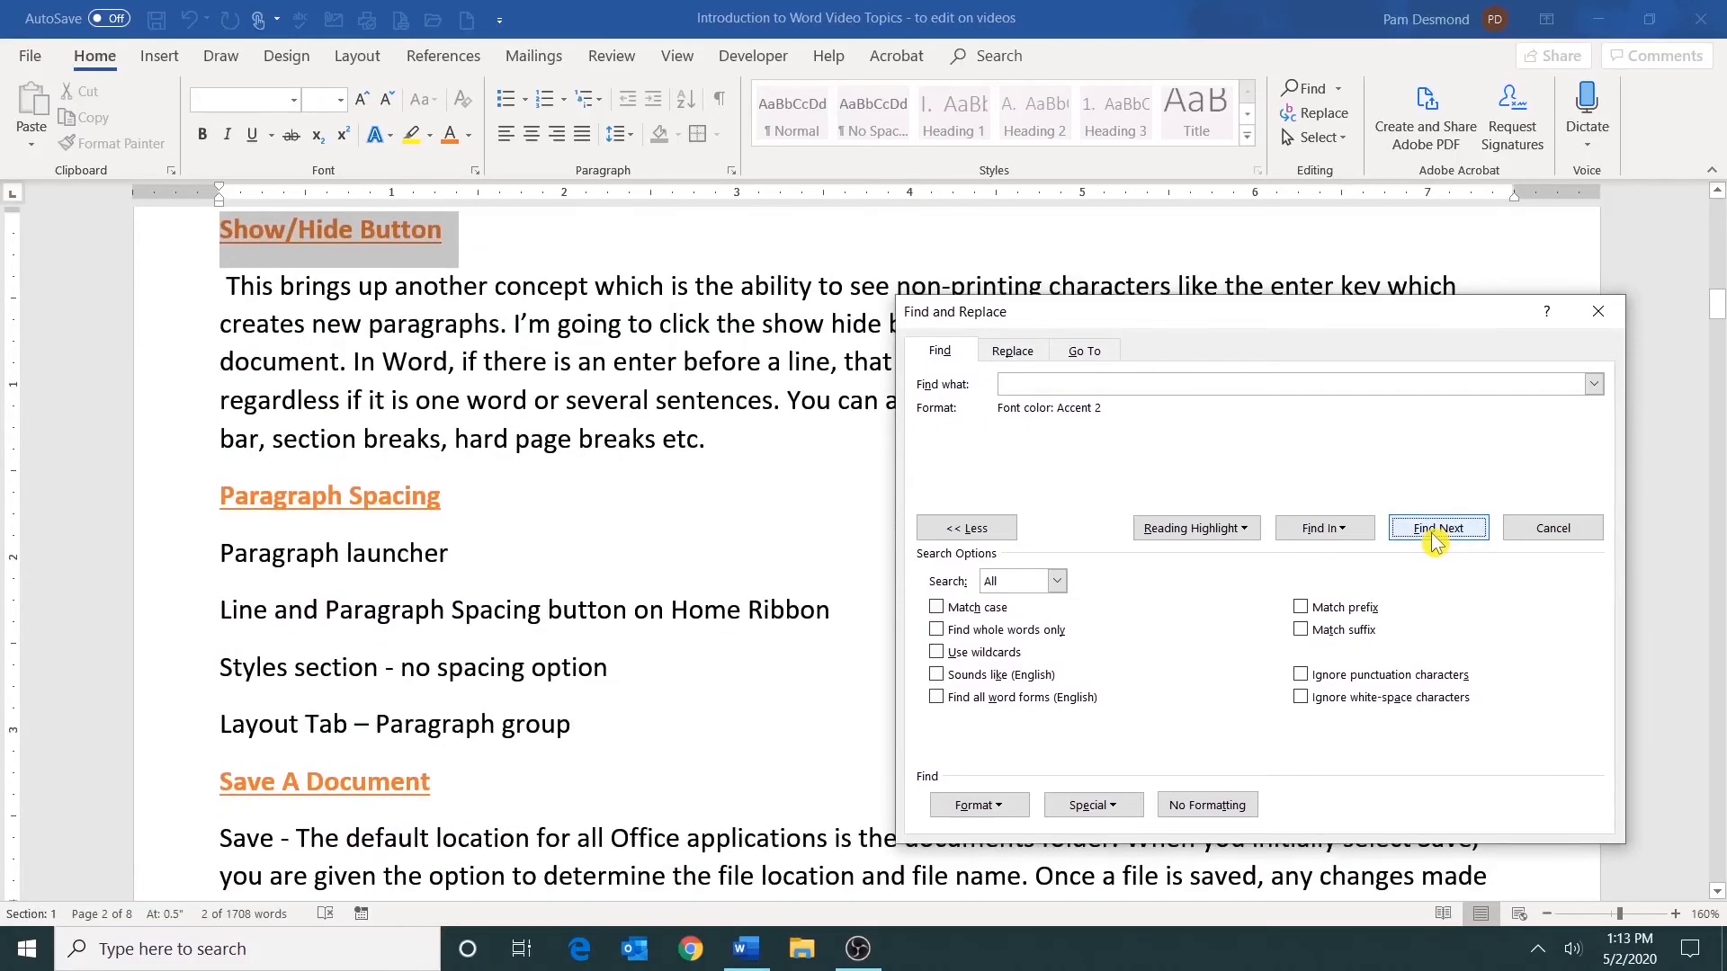
click(1606, 325)
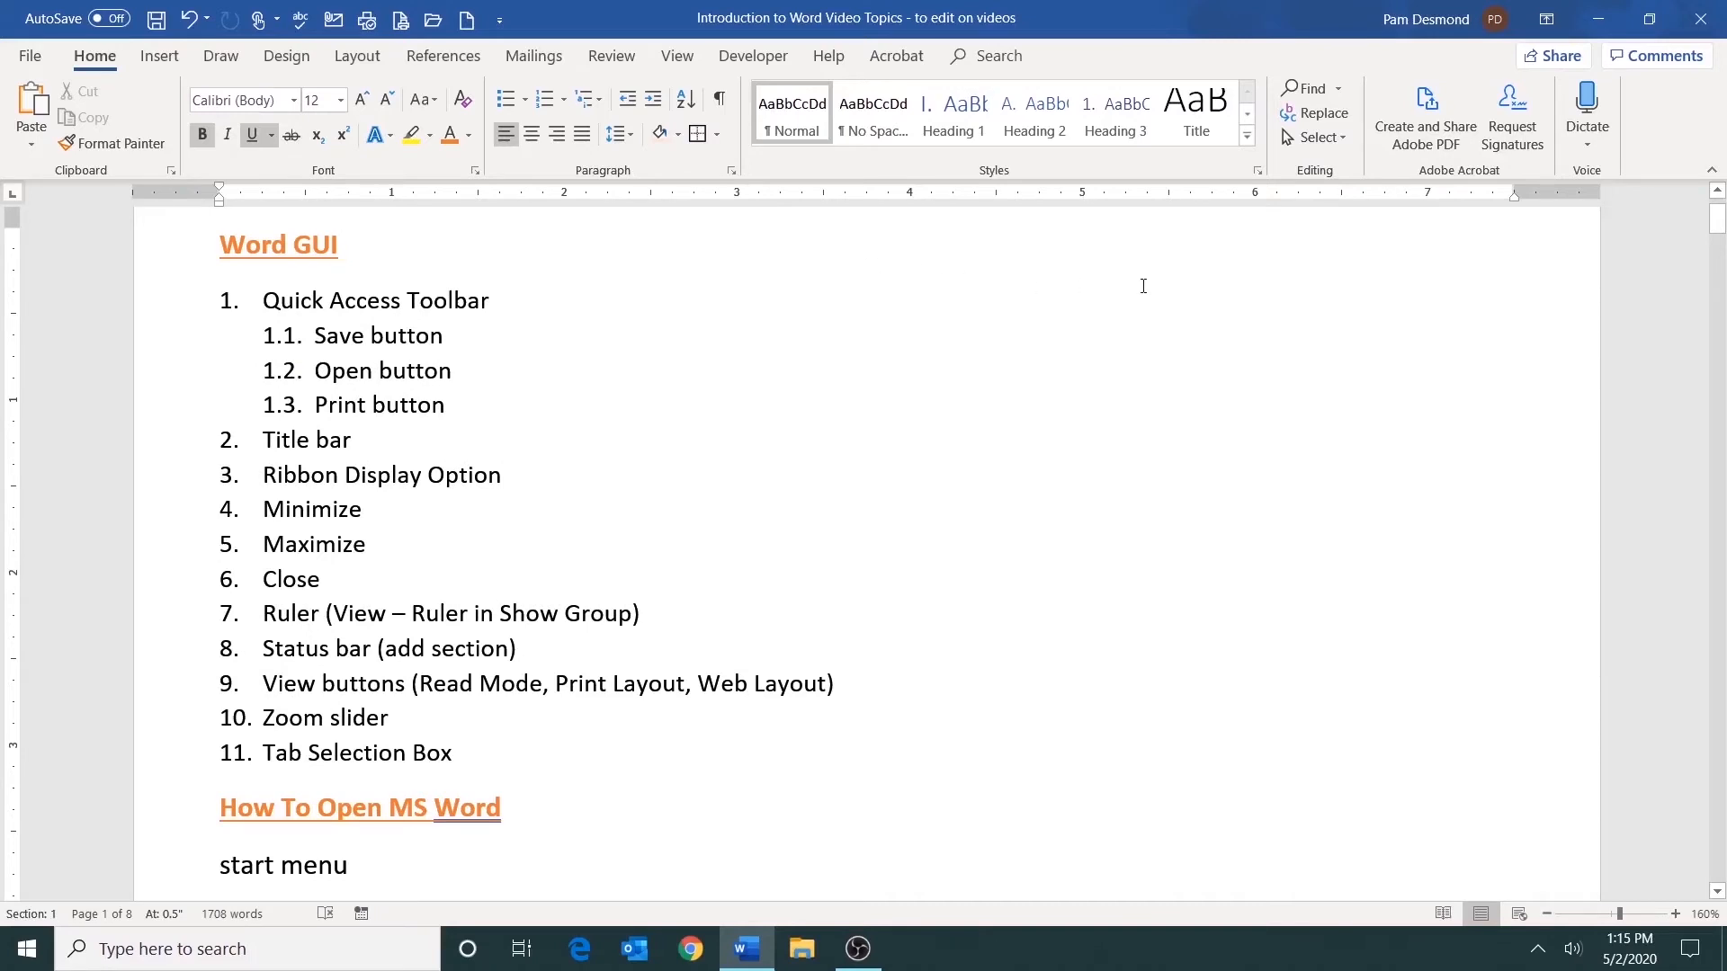
Step: Set up a replacement of "explore" with "search", restricting the searched text to the Automatic font color
click(1343, 125)
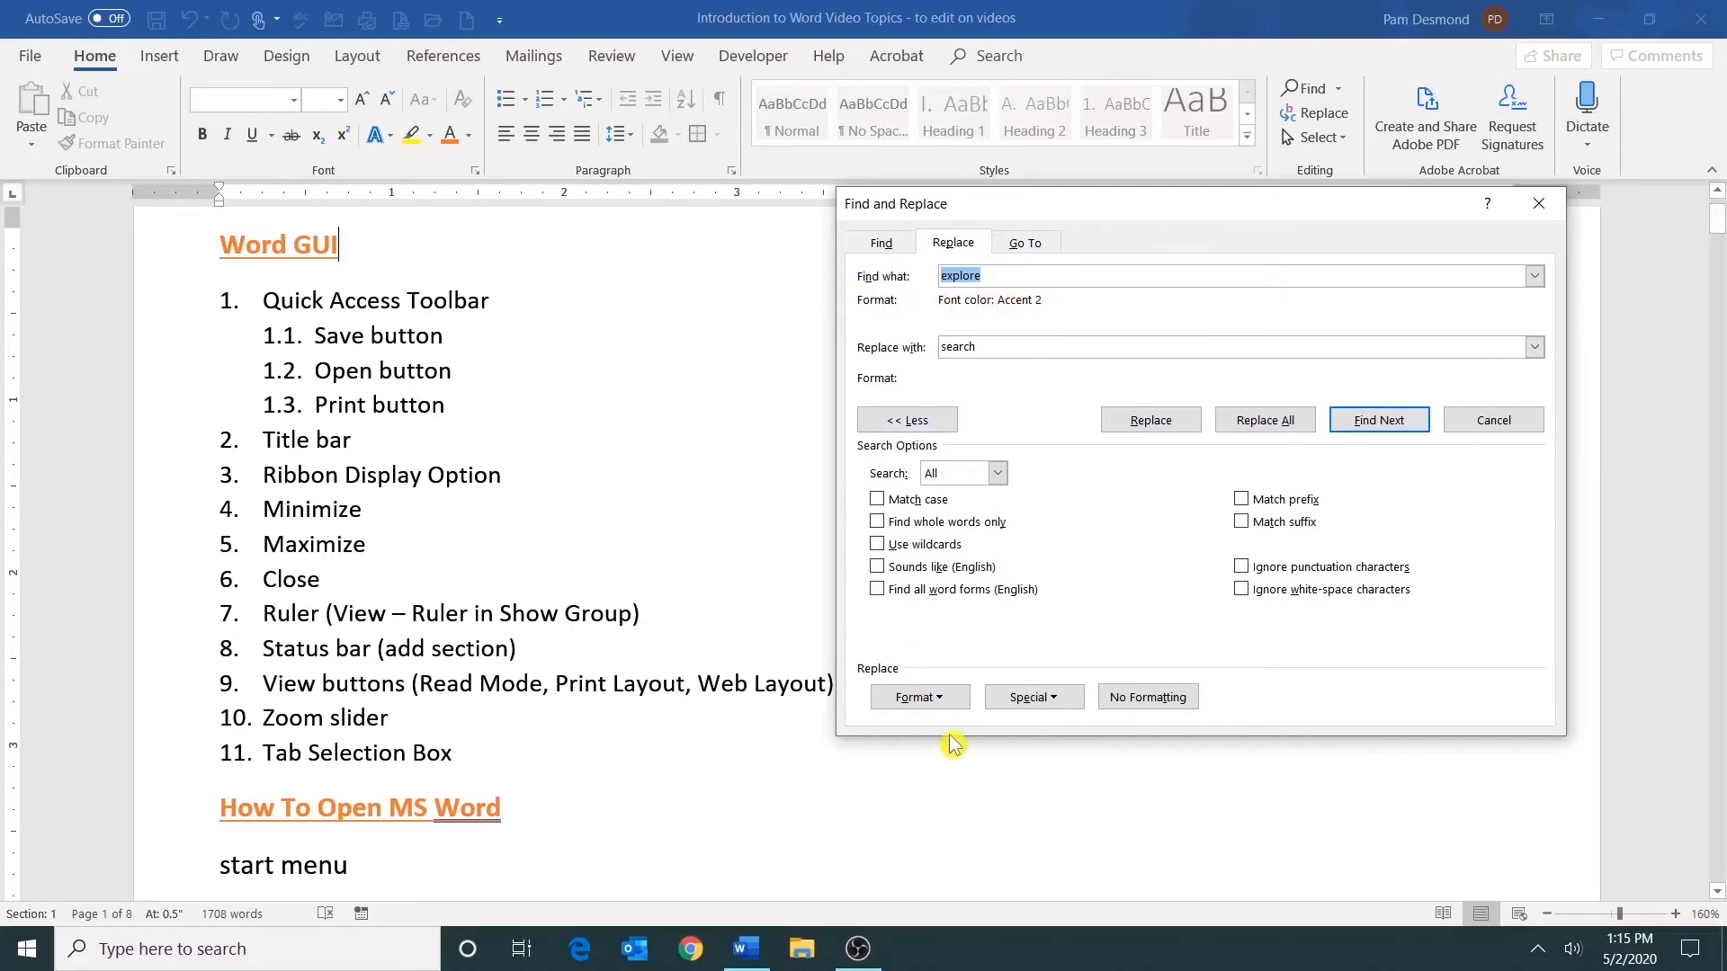
click(919, 698)
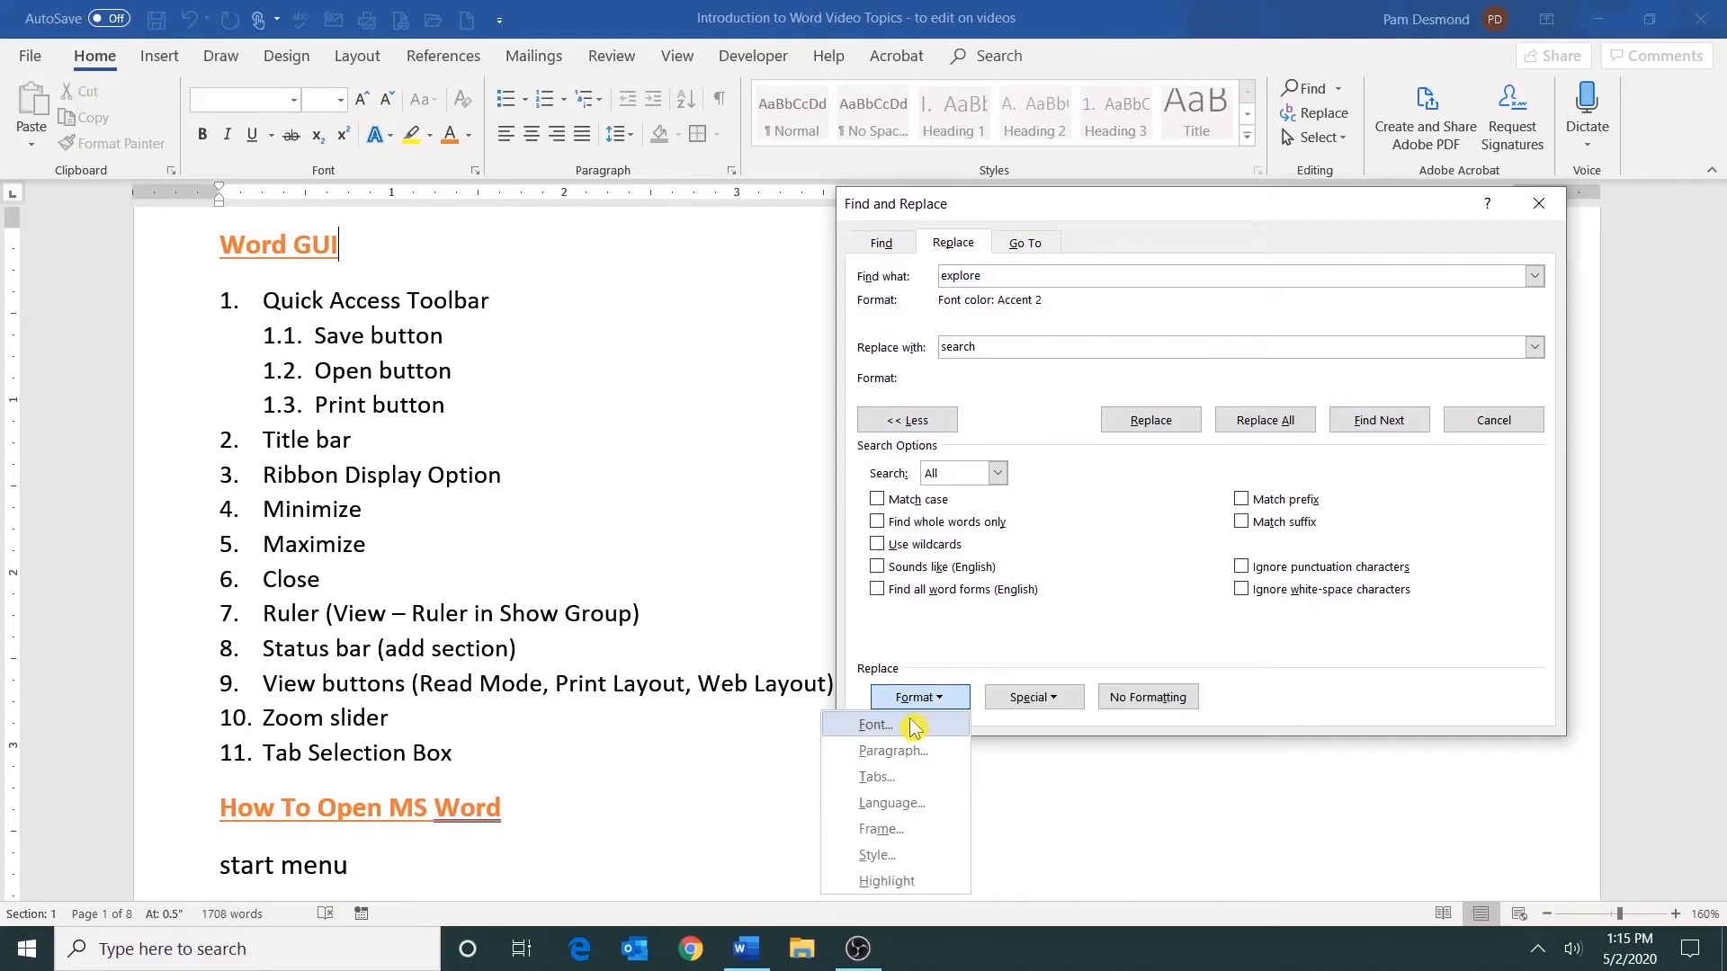
click(891, 725)
click(858, 342)
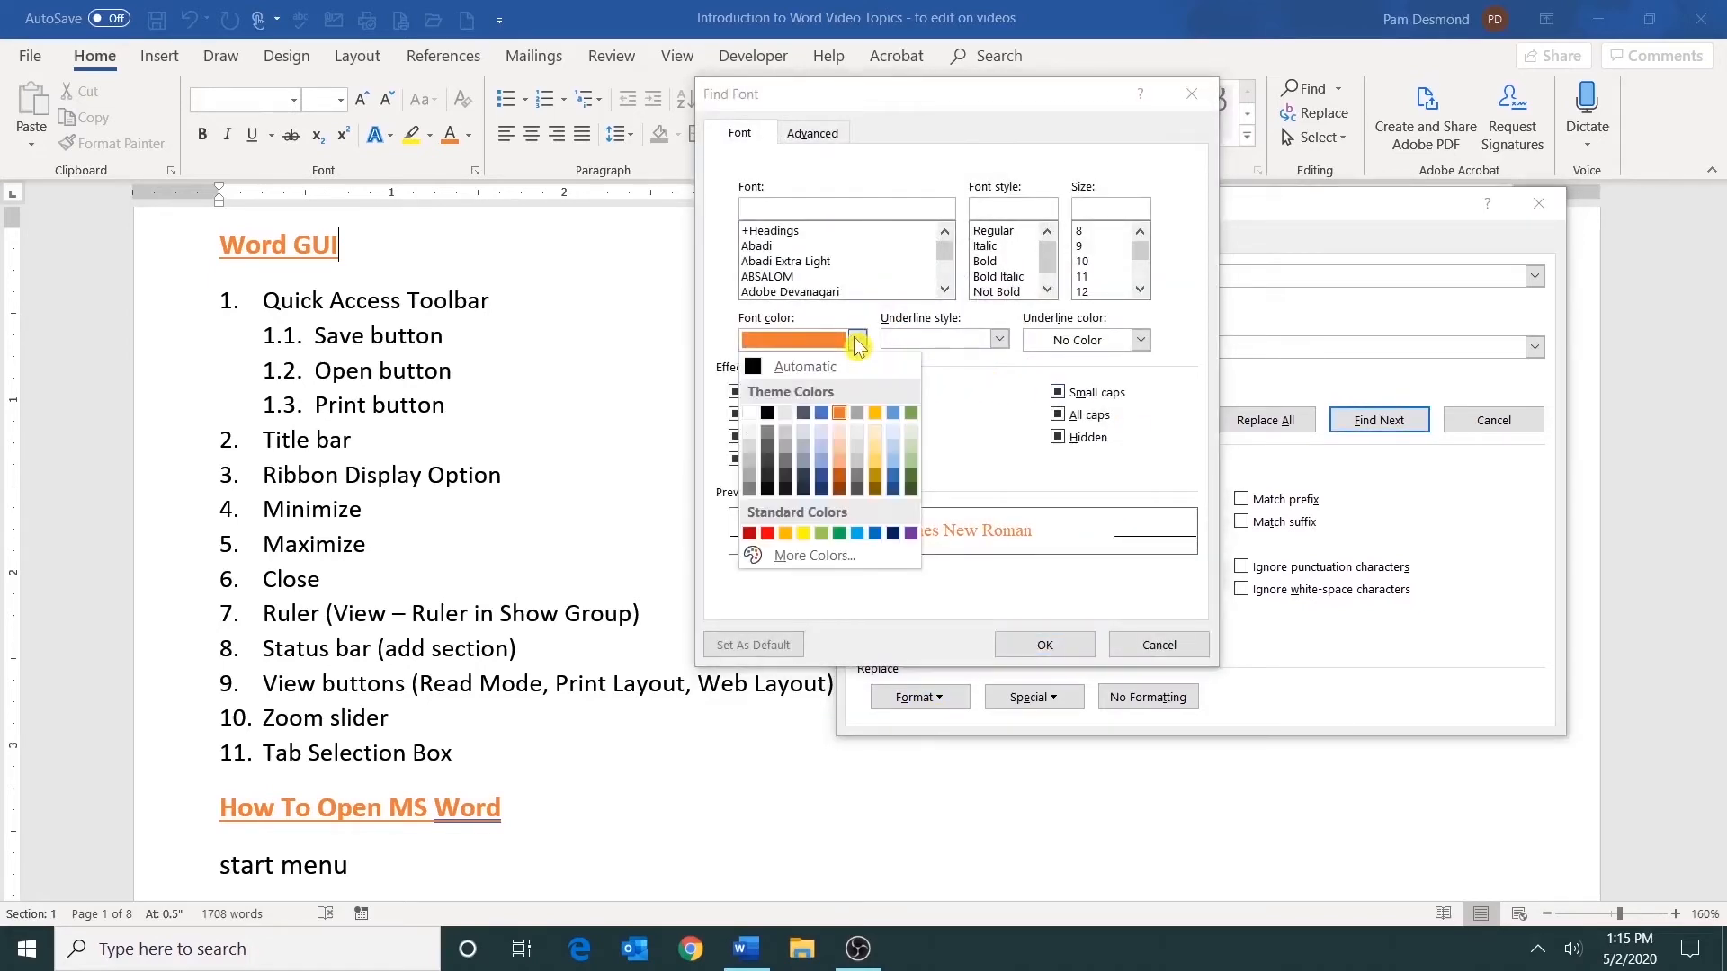
click(805, 366)
click(1044, 645)
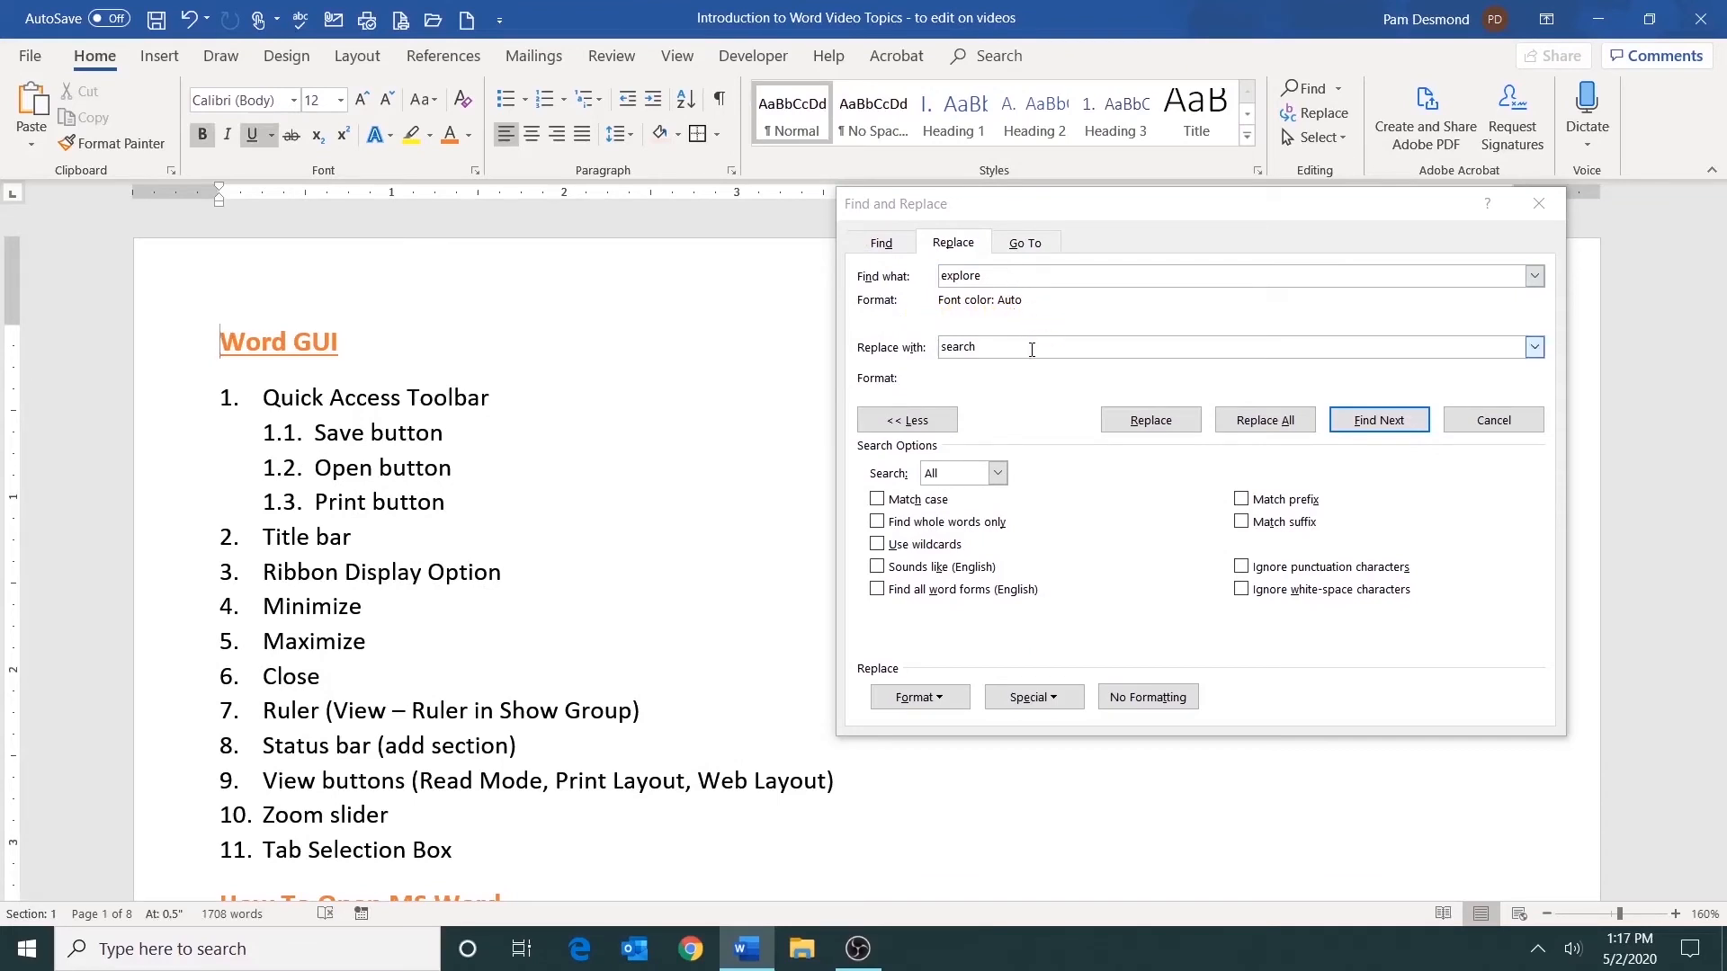
Step: Step through the matches of "explore" without replacing them up to the asterisk wildcard example, moving the dialog off the text
click(1374, 427)
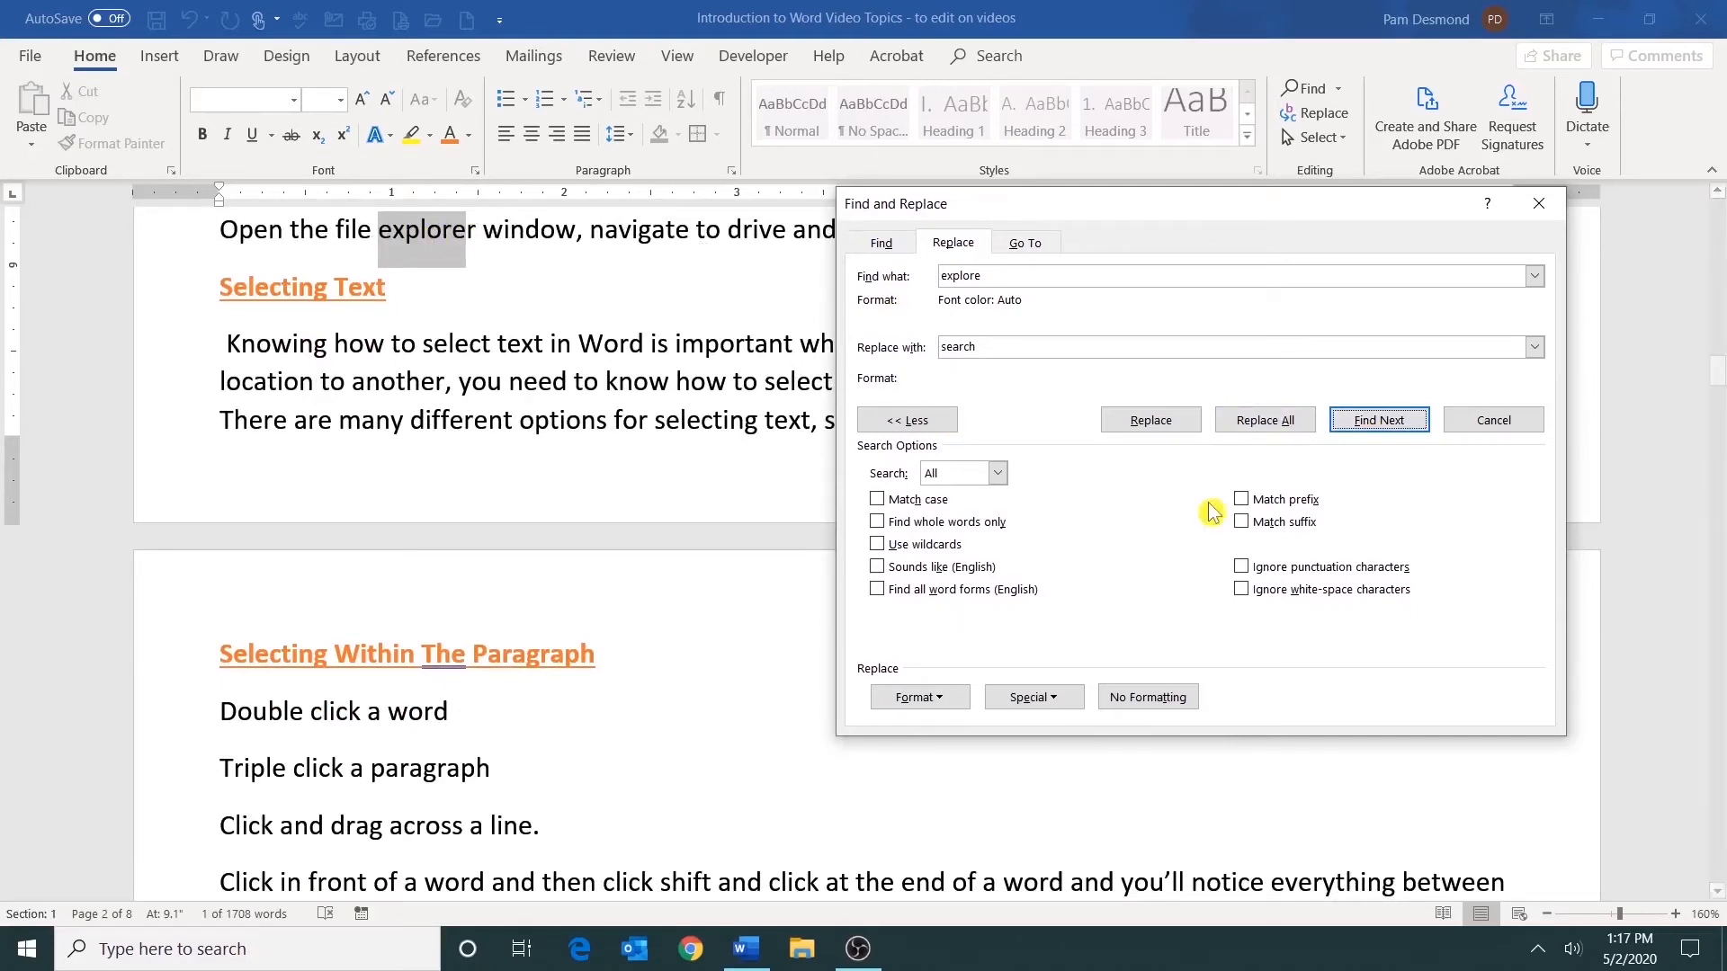
click(1369, 429)
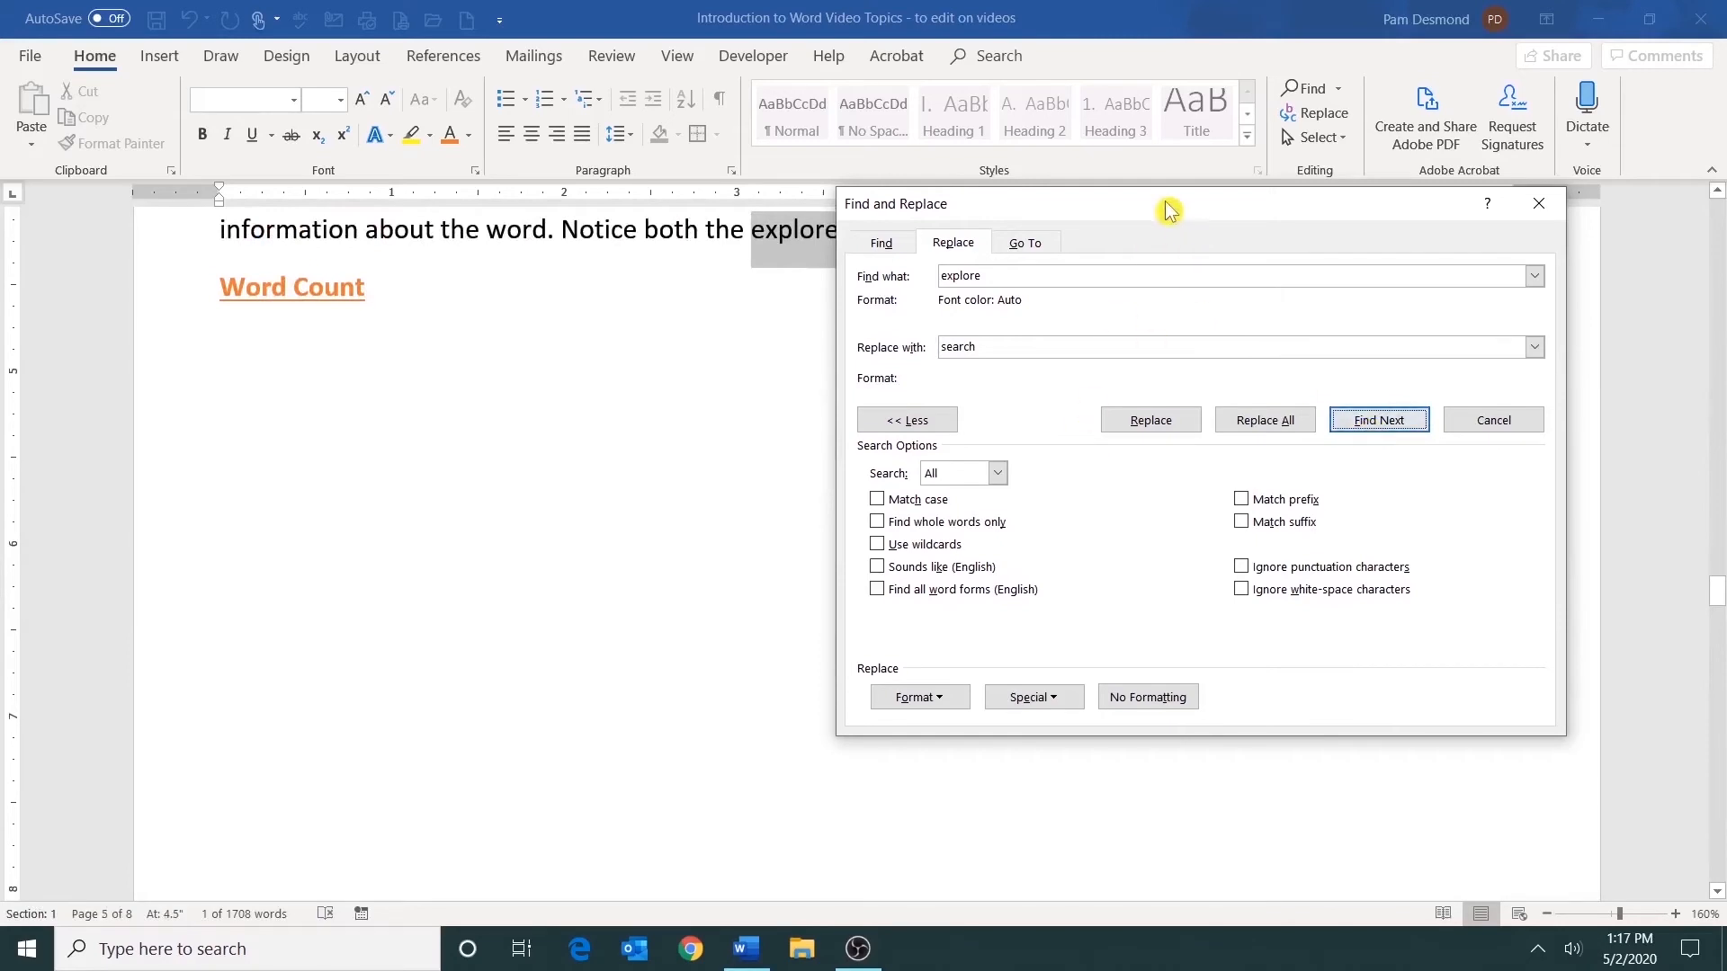
drag(1165, 208, 1027, 416)
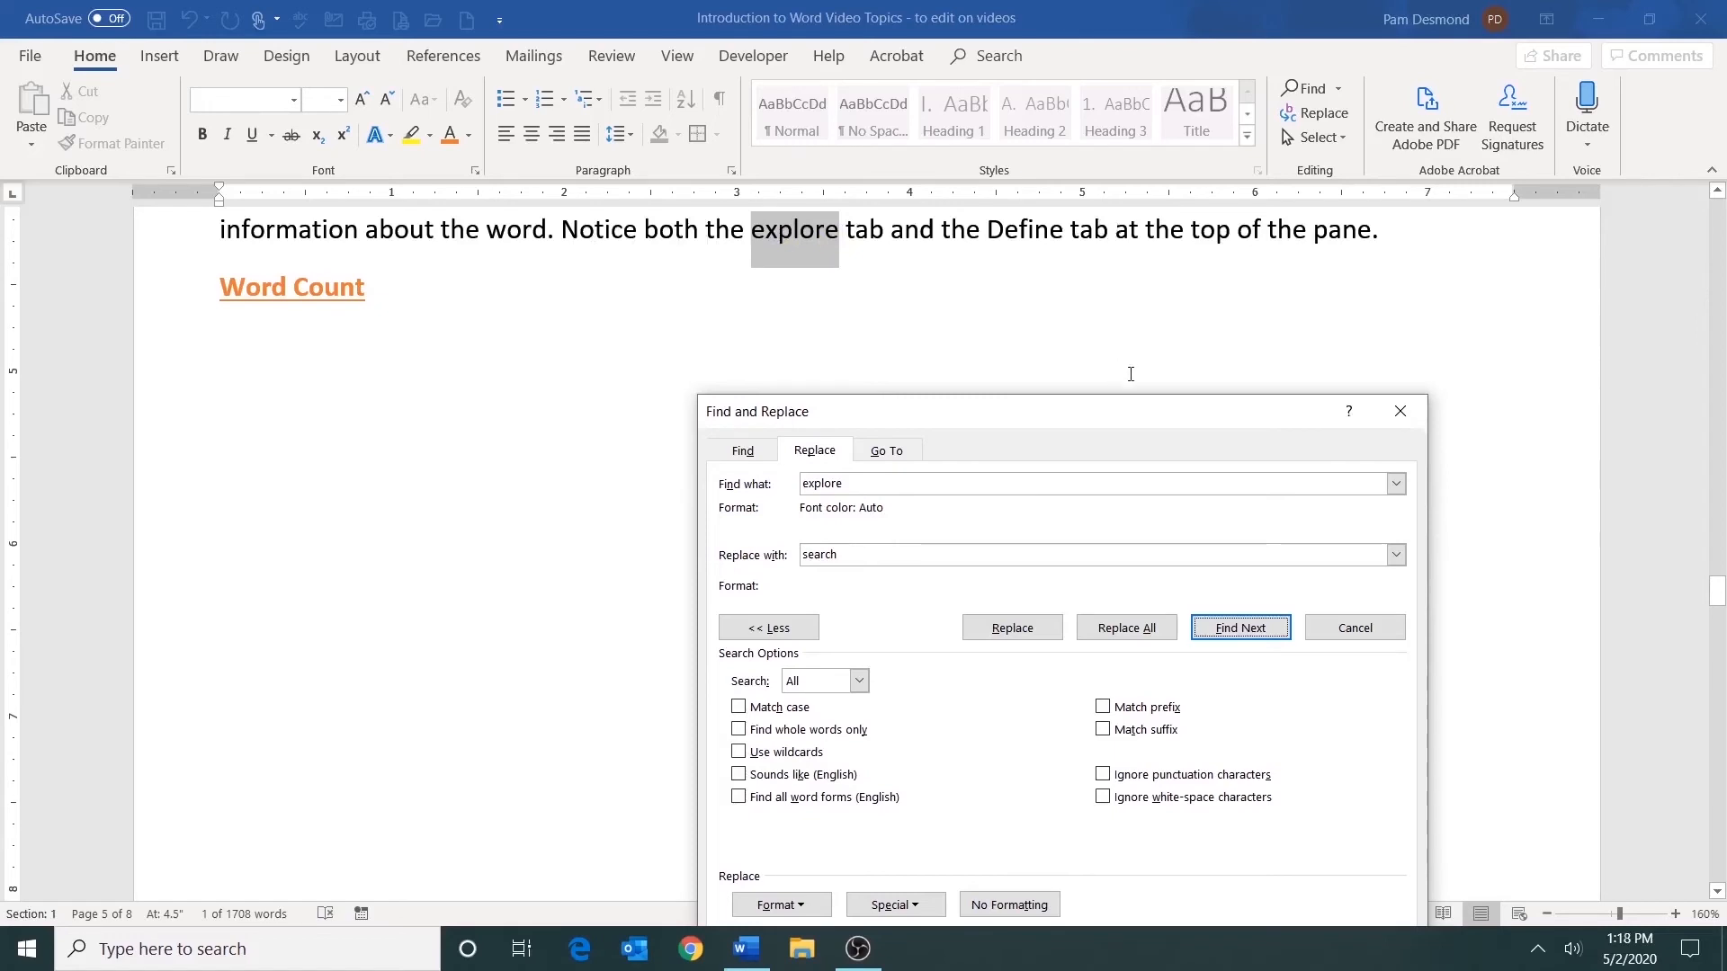
drag(1126, 417, 1093, 327)
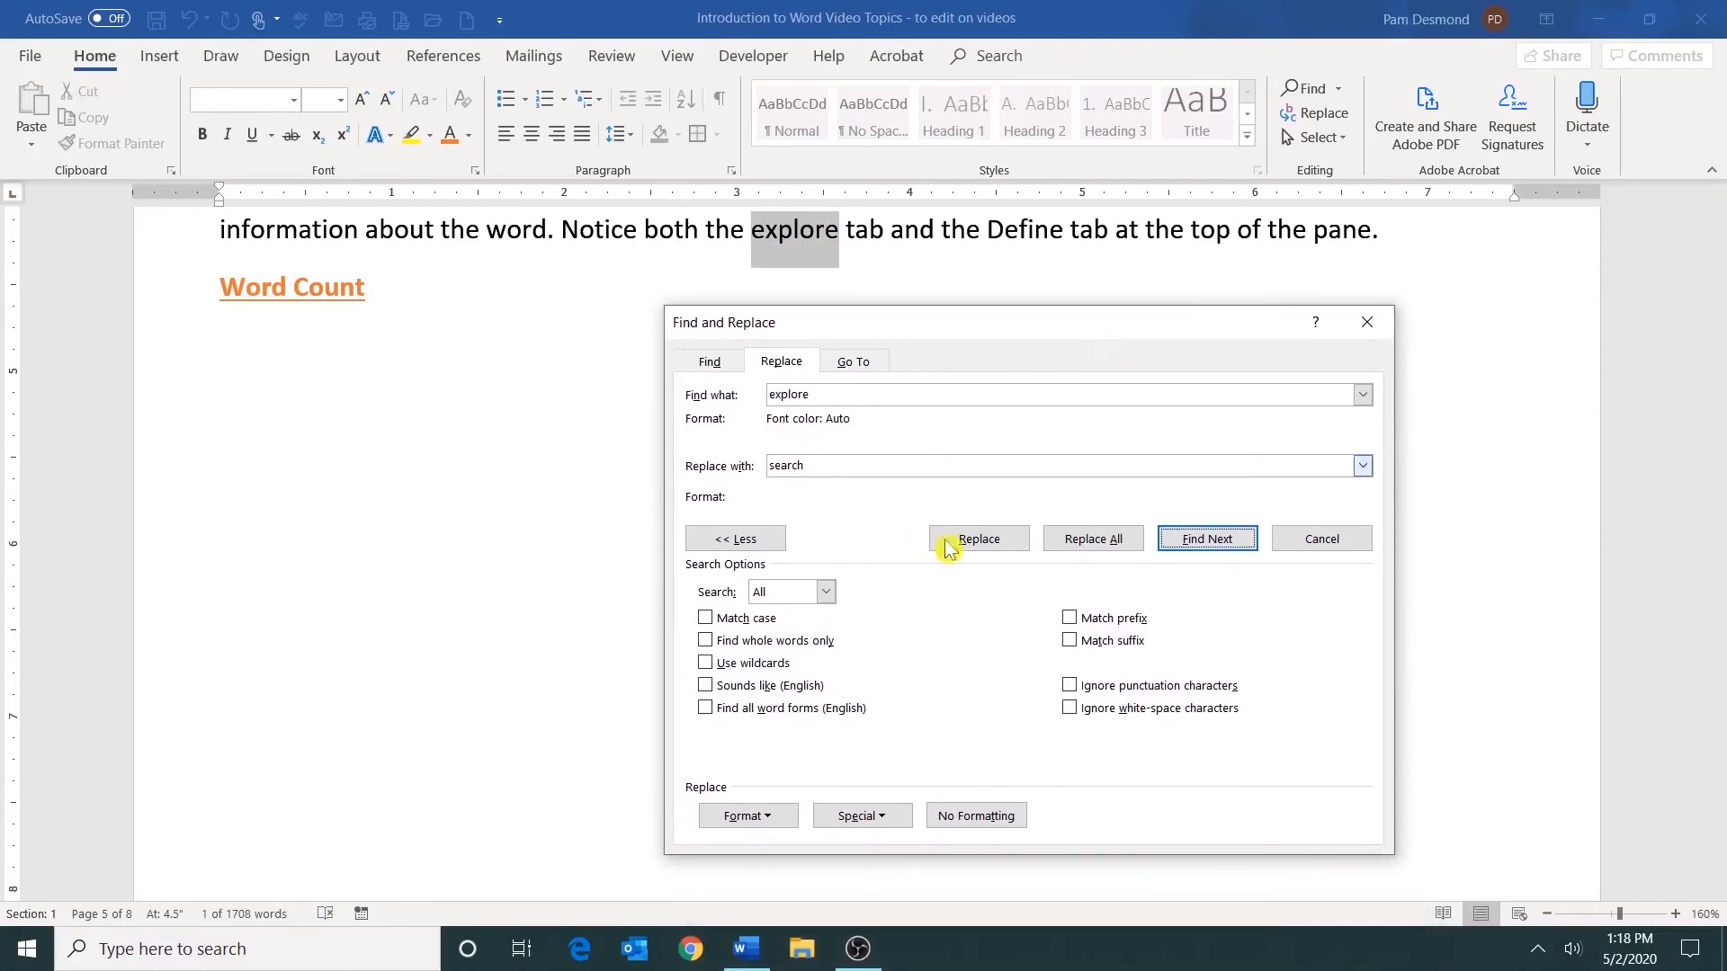
click(1229, 534)
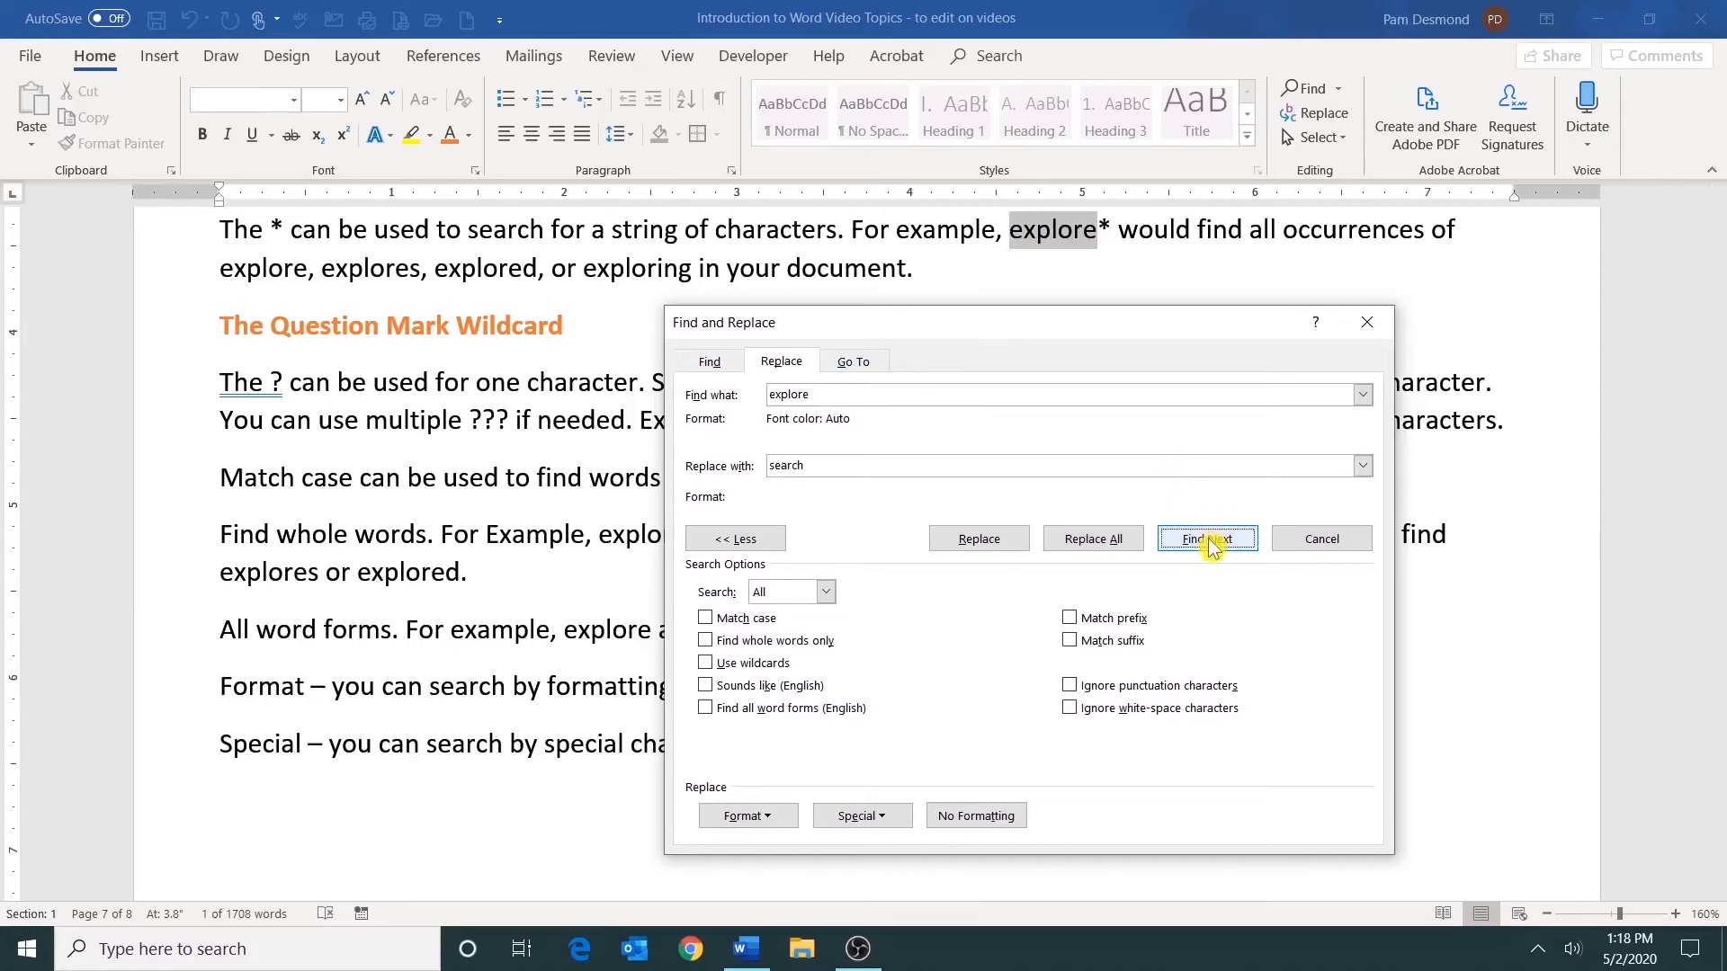
Step: Replace "explore" with "search" one match at a time from the asterisk wildcard example to "explores" in the whole-words paragraph, and close the dialog
click(979, 539)
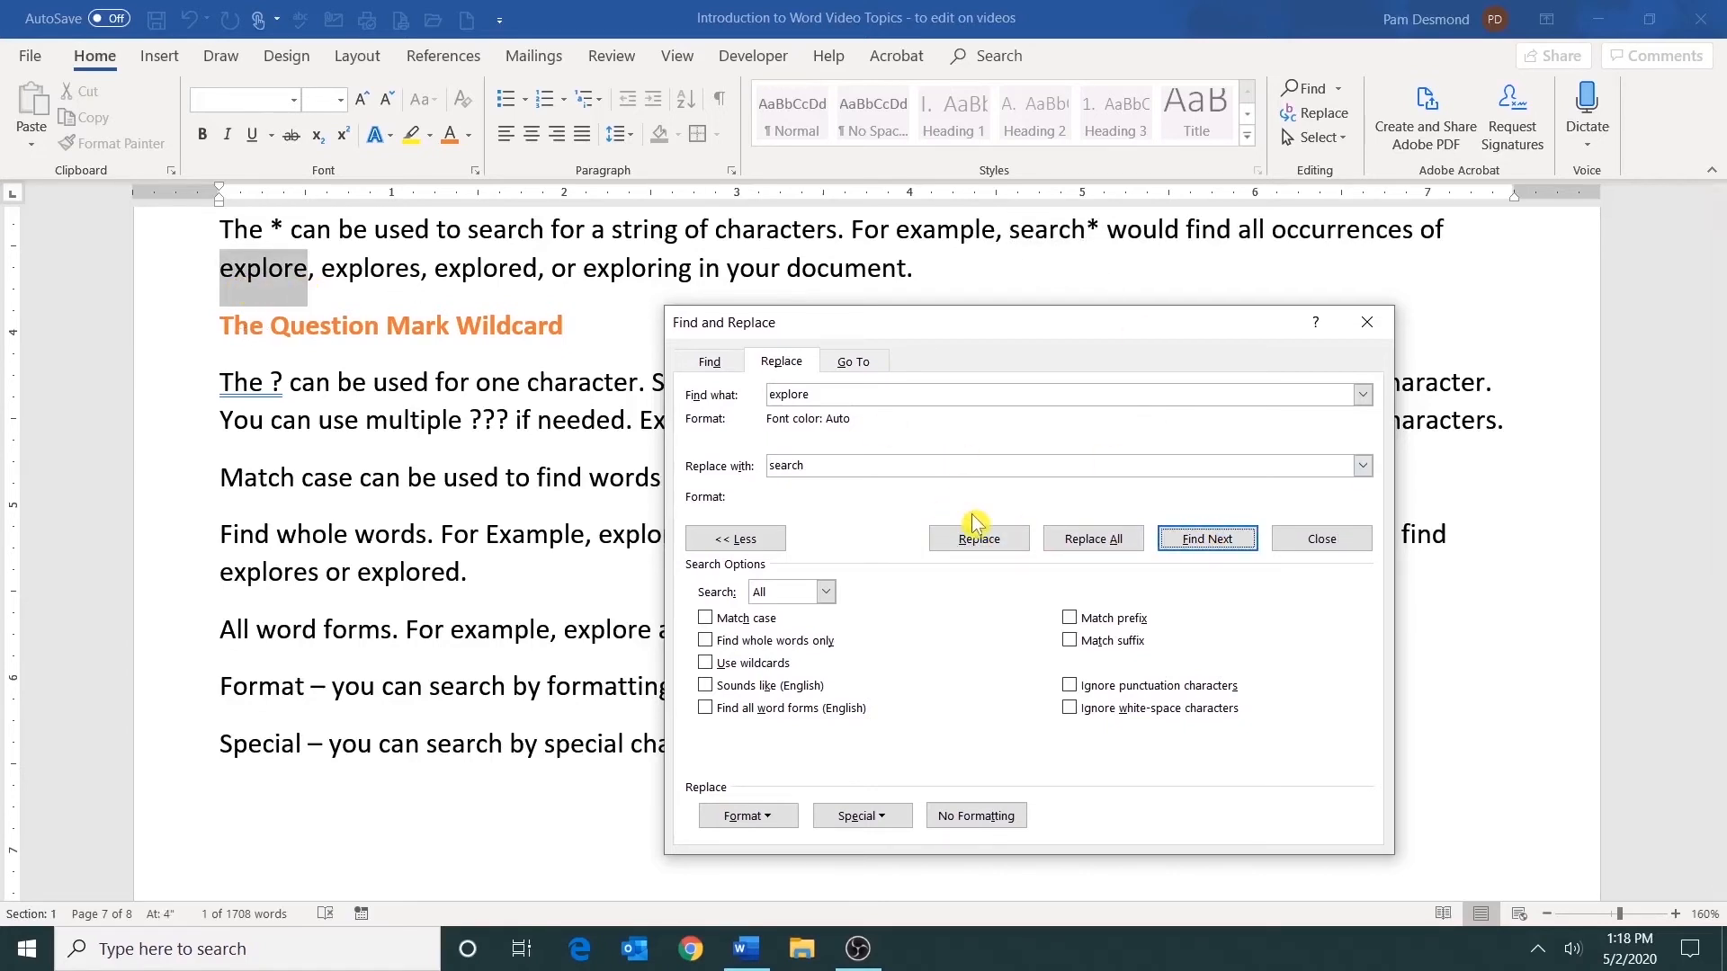
click(986, 543)
click(987, 543)
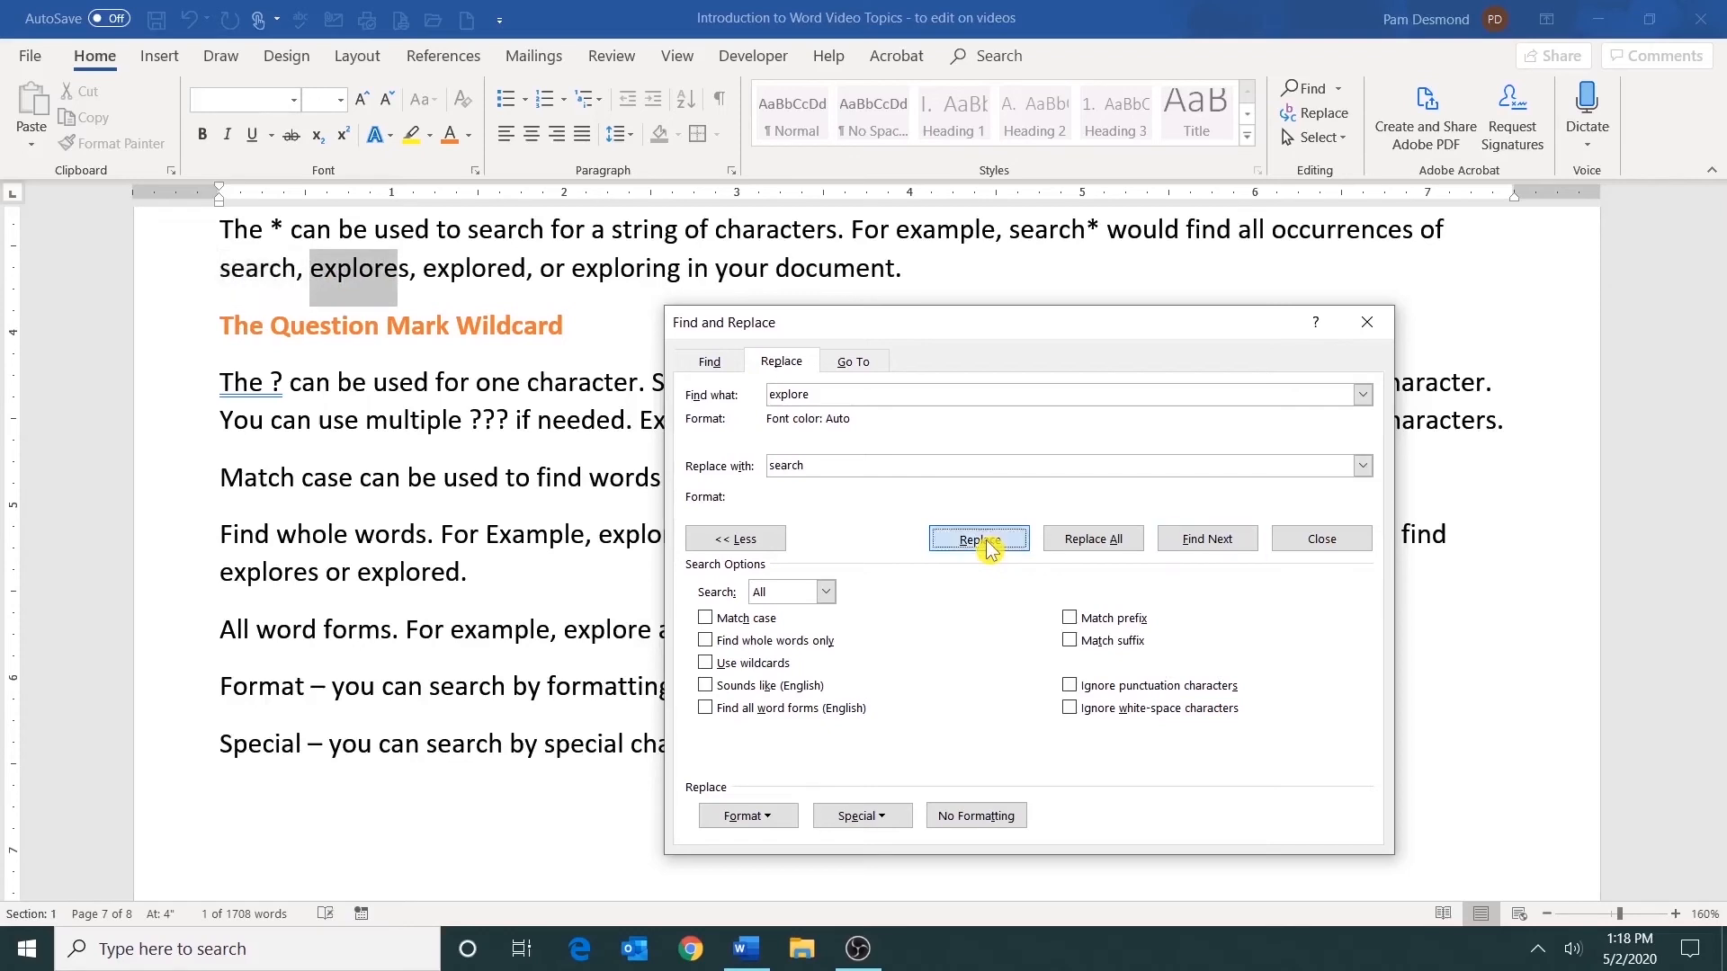
click(987, 543)
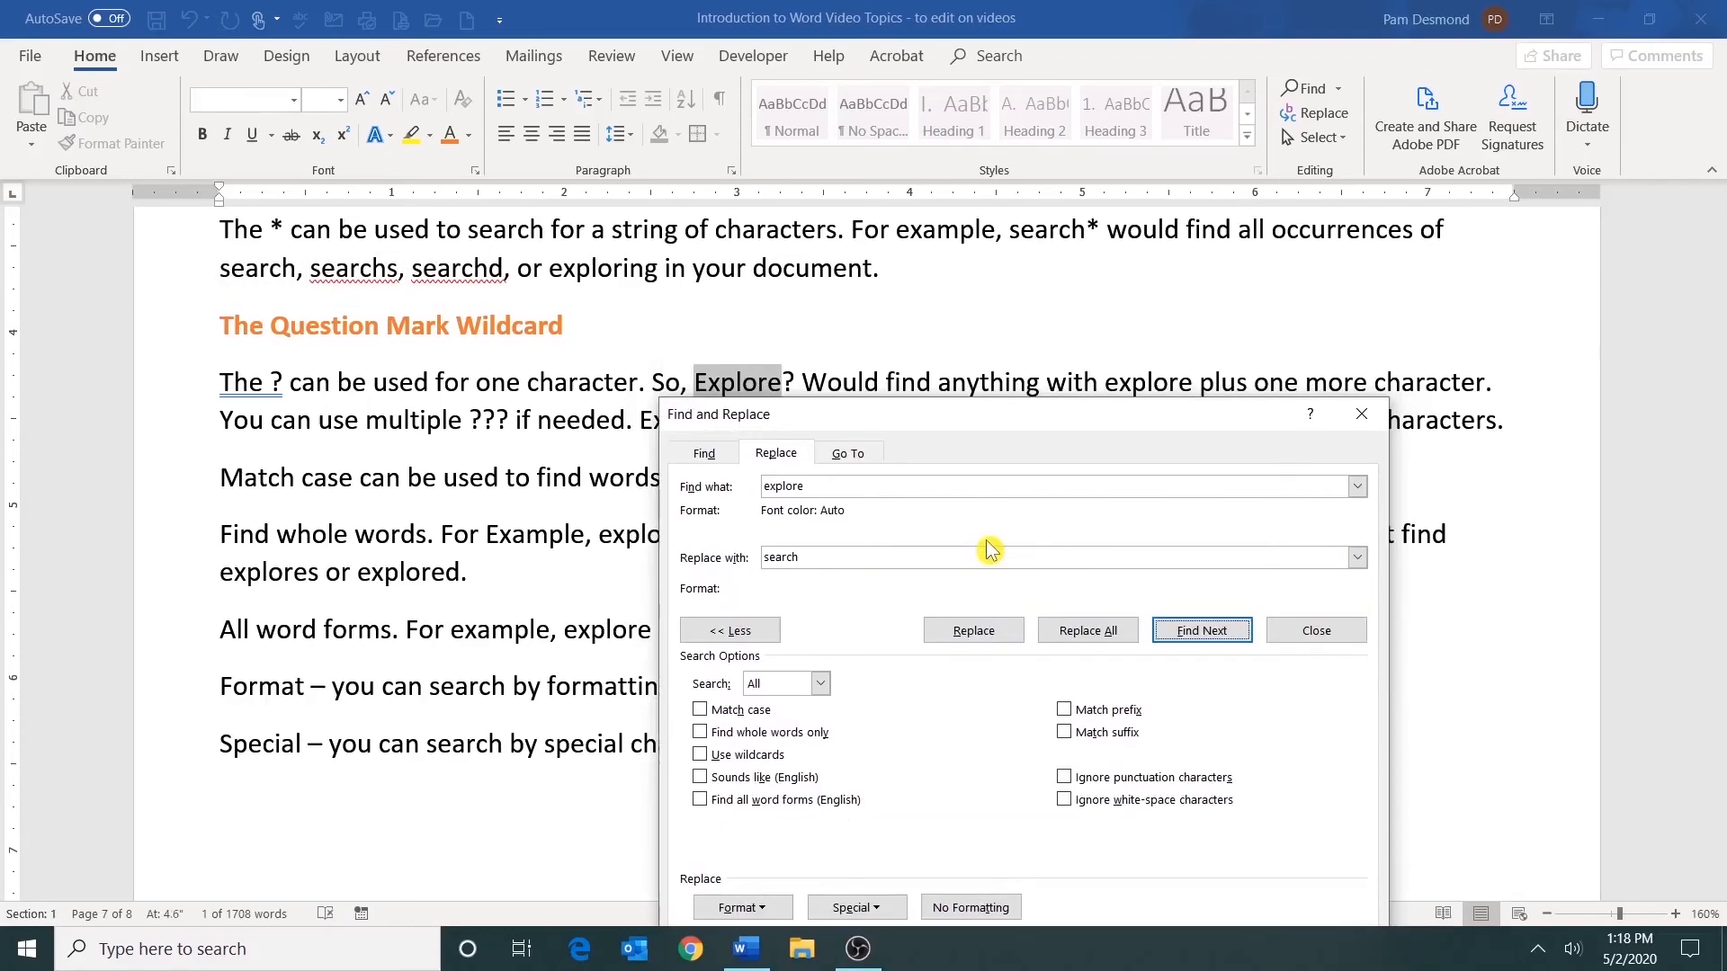
click(976, 633)
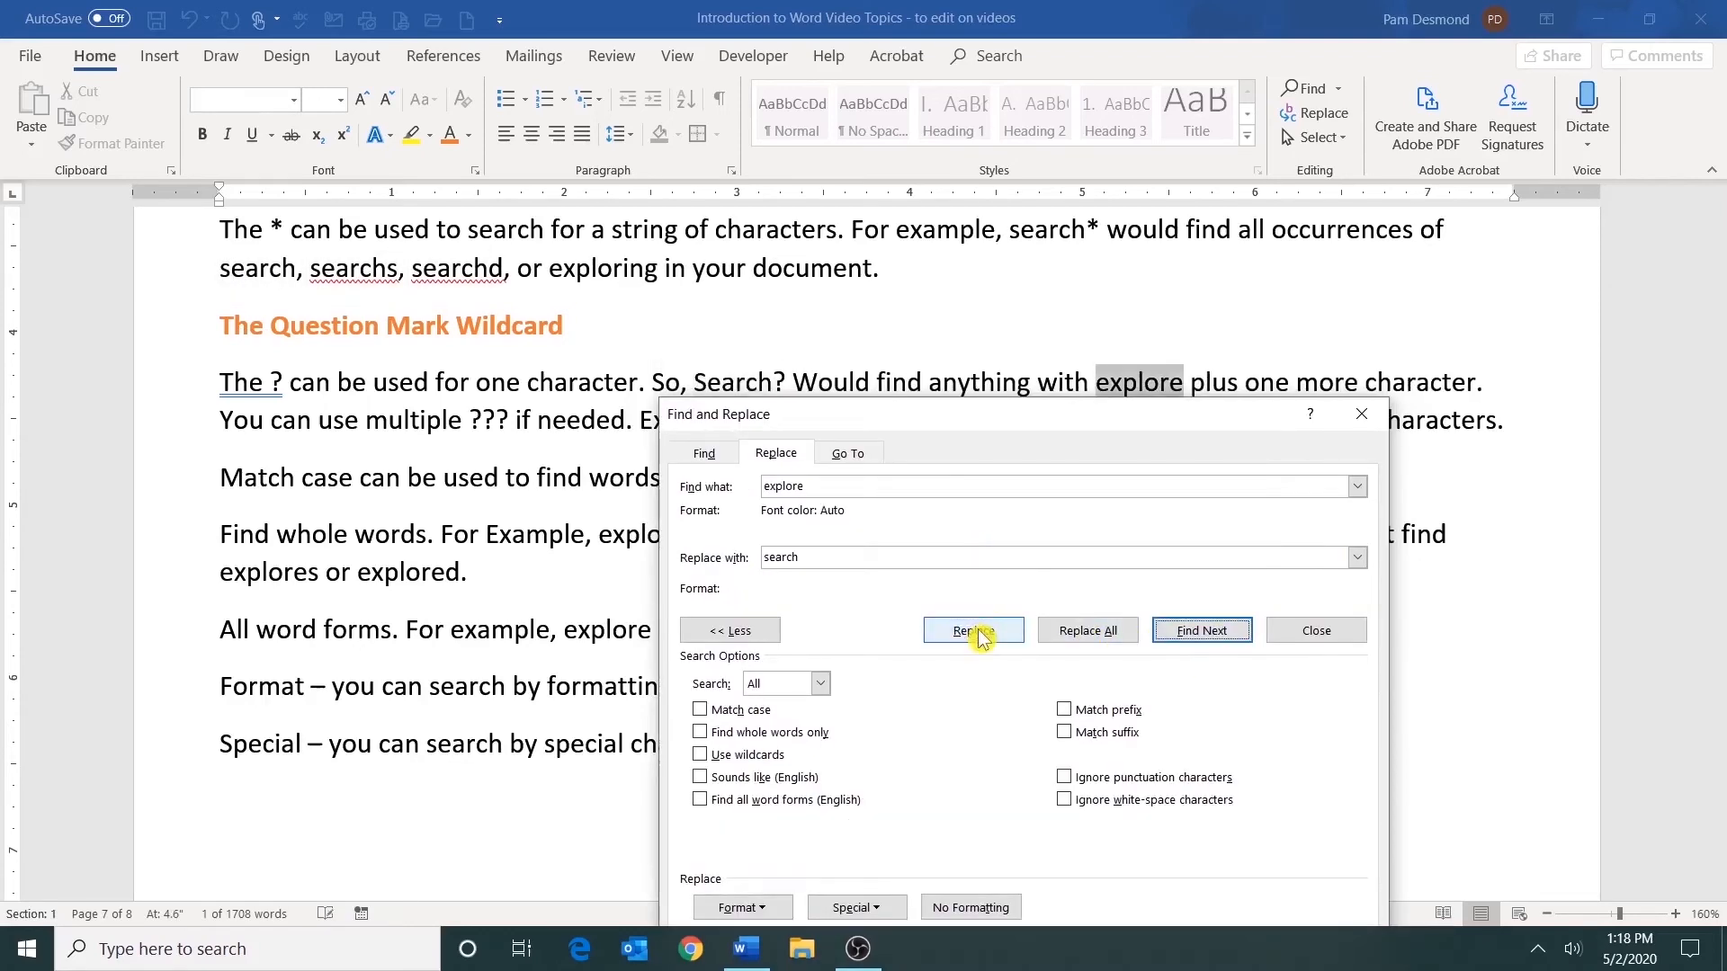
click(982, 638)
click(982, 639)
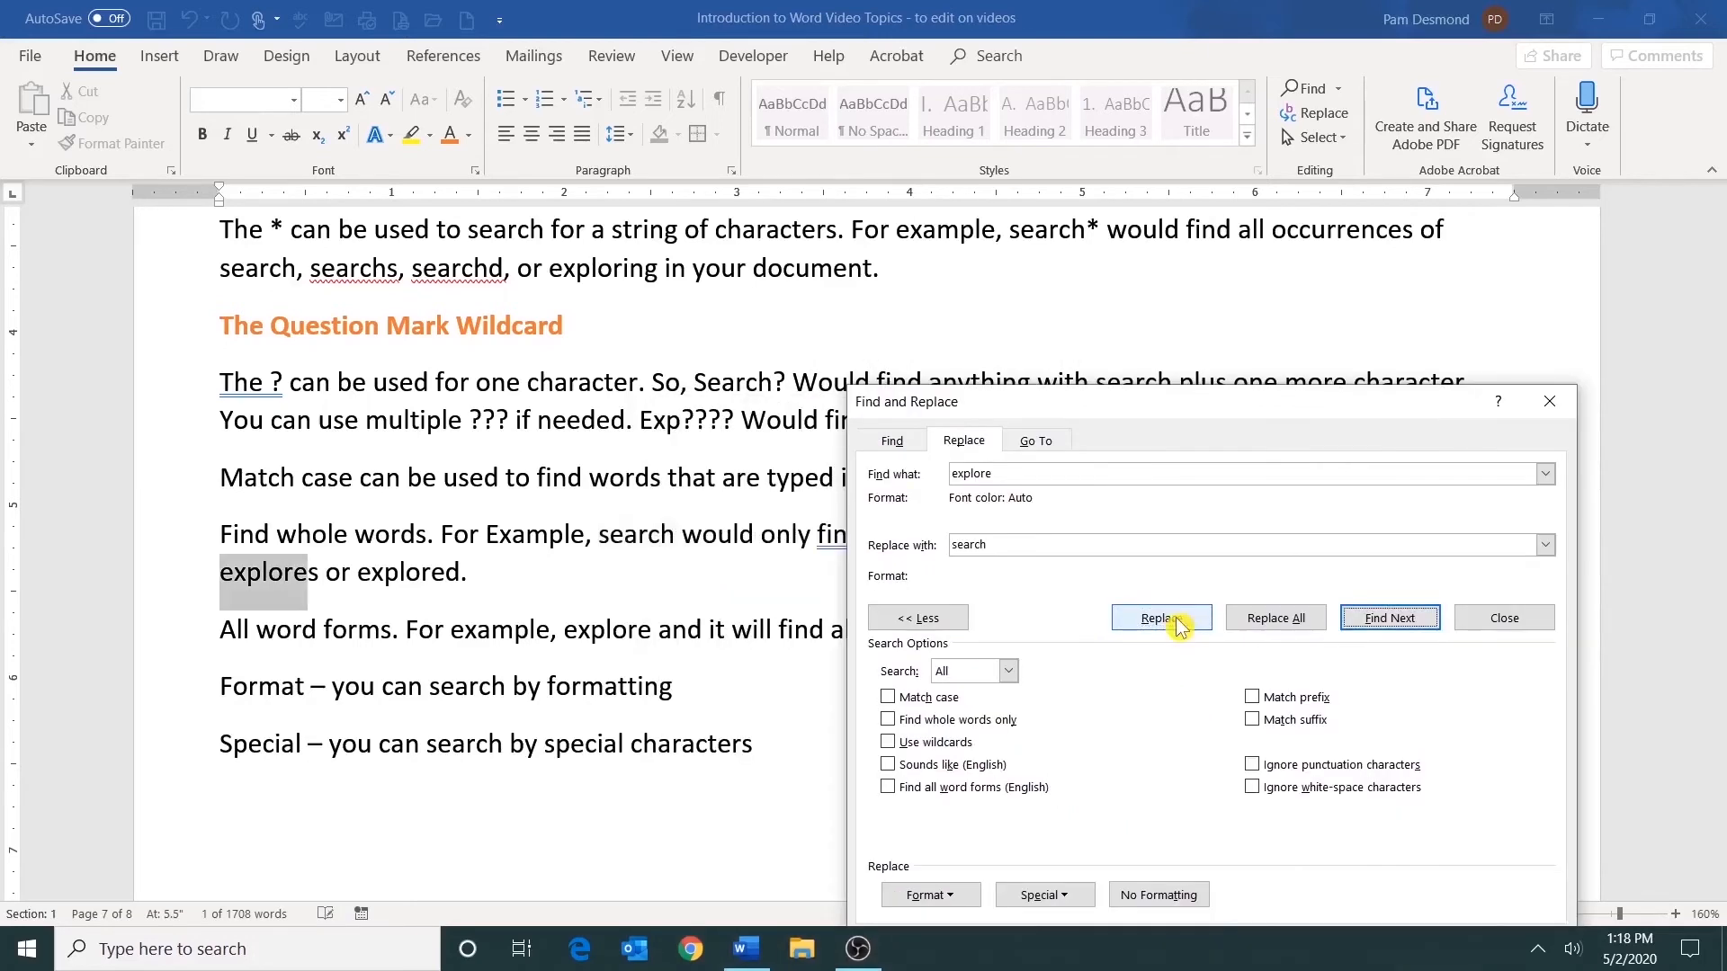
click(1178, 627)
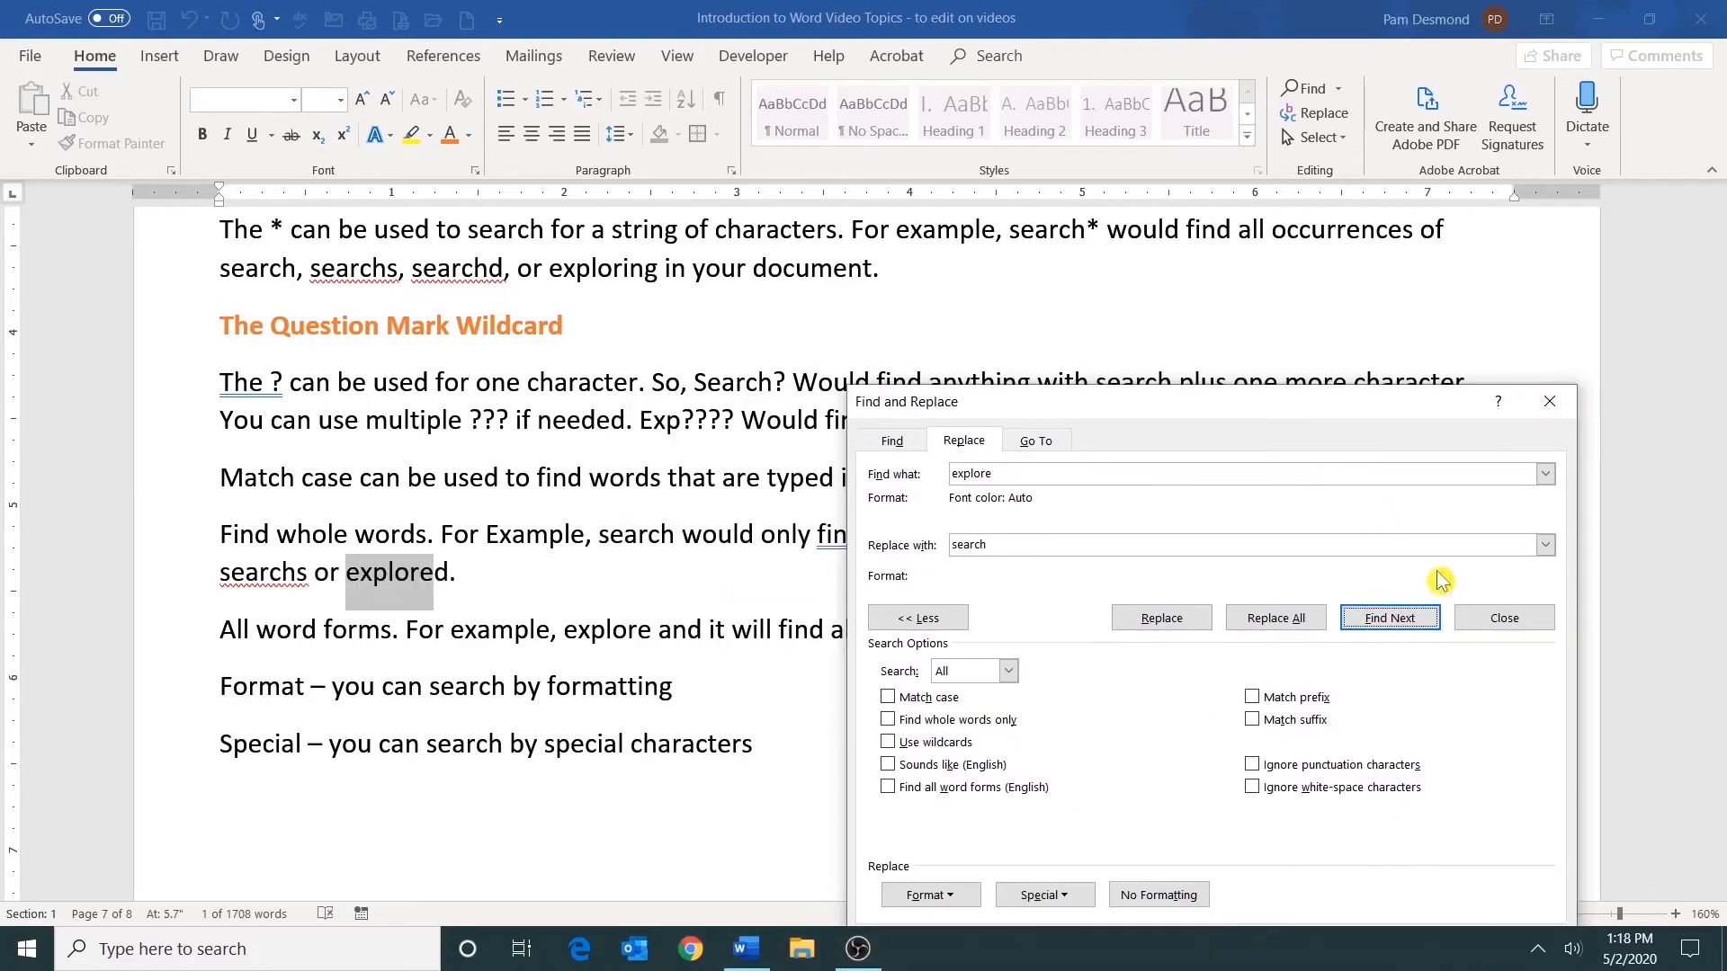
click(1517, 615)
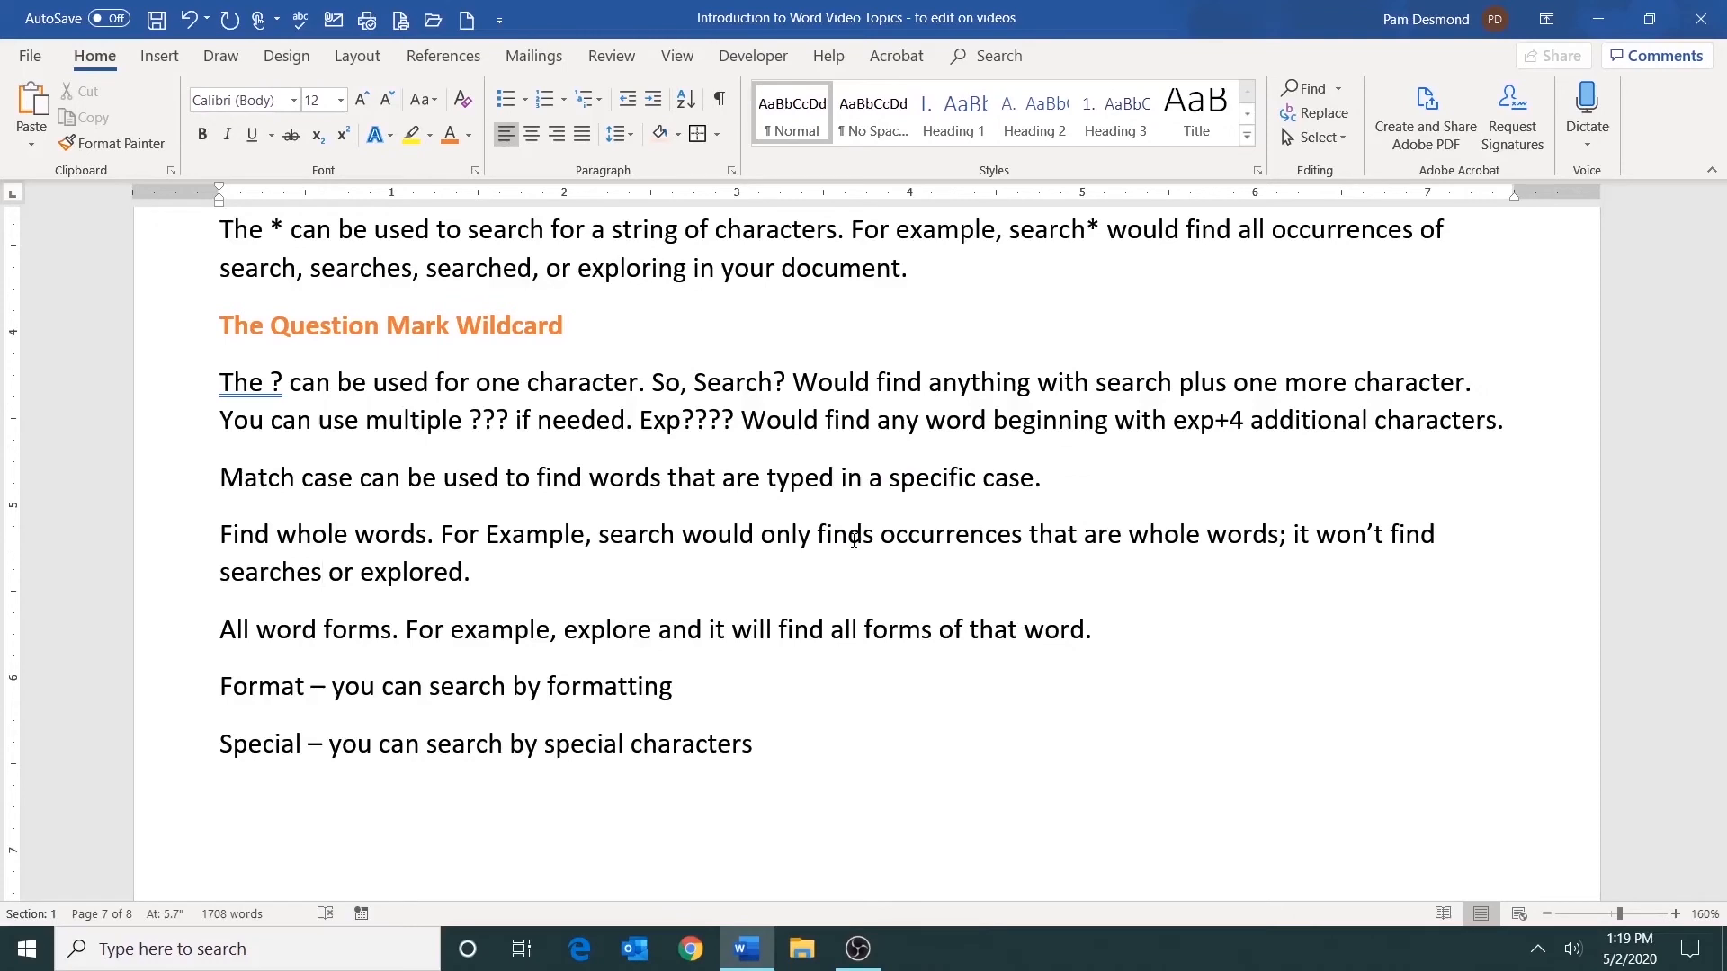
Step: Change "Exp????" to "Sea????" in the question mark wildcard paragraph
click(688, 420)
key(BackSpace)
key(BackSpace)
key(BackSpace)
text(Sea)
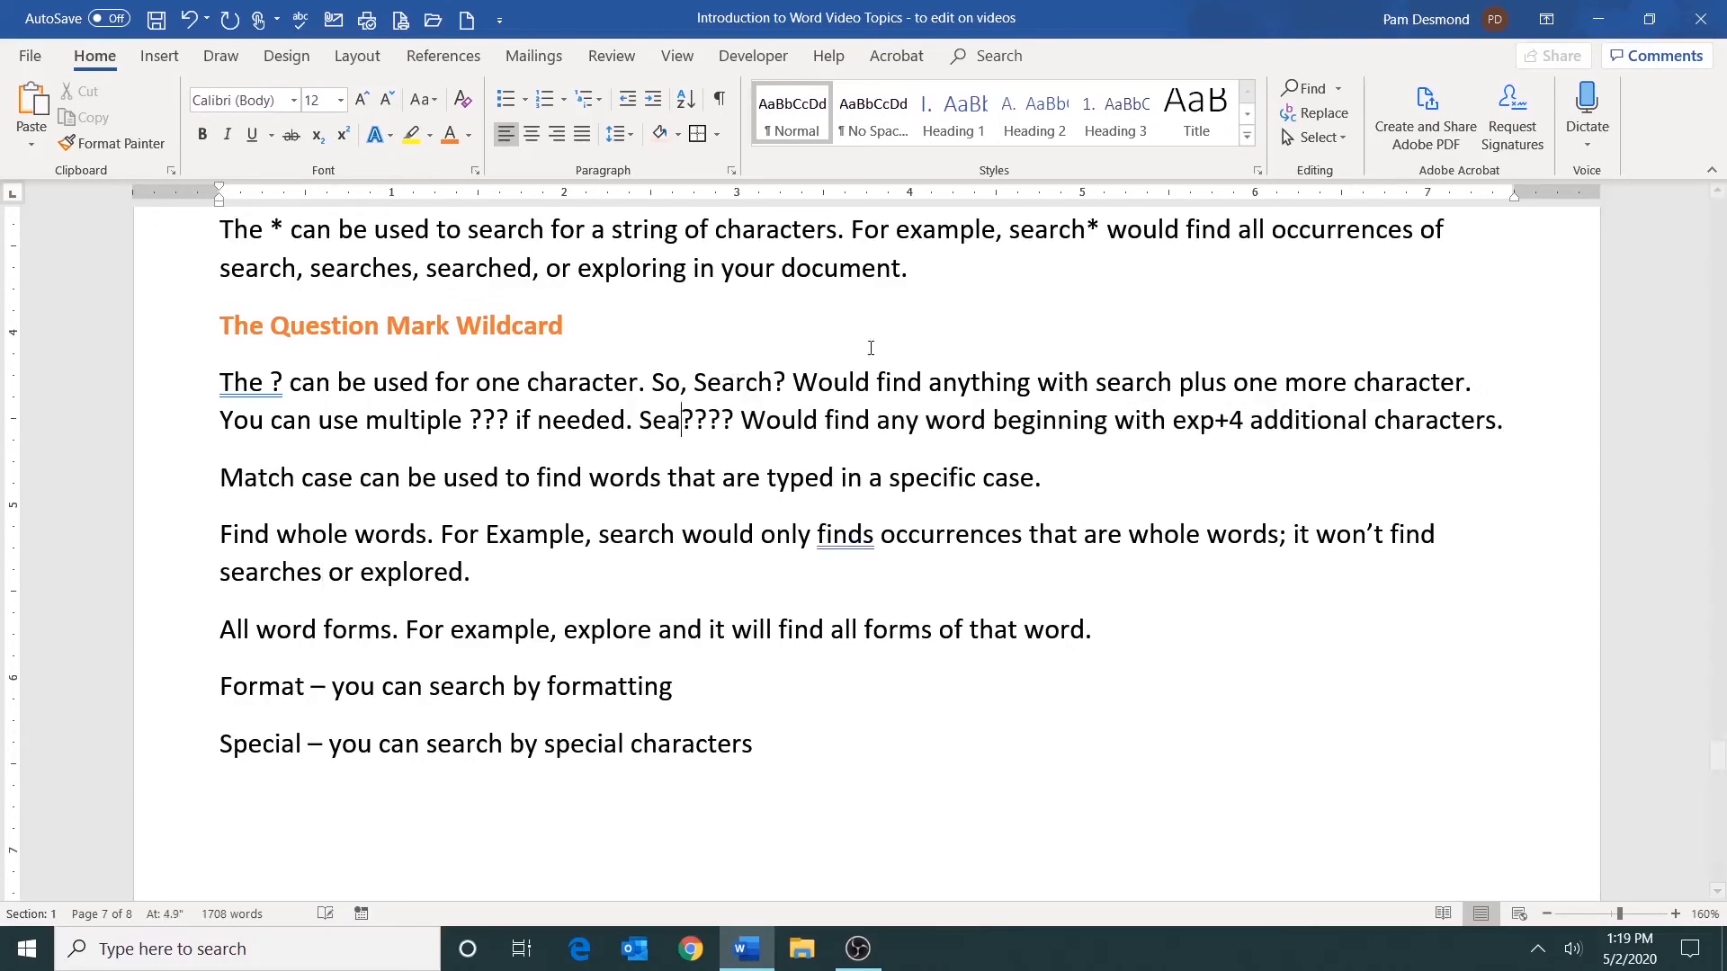
Step: Change "exp+4" to "sea+4" in the question mark wildcard paragraph
click(1215, 420)
key(BackSpace)
key(BackSpace)
key(BackSpace)
text(sea)
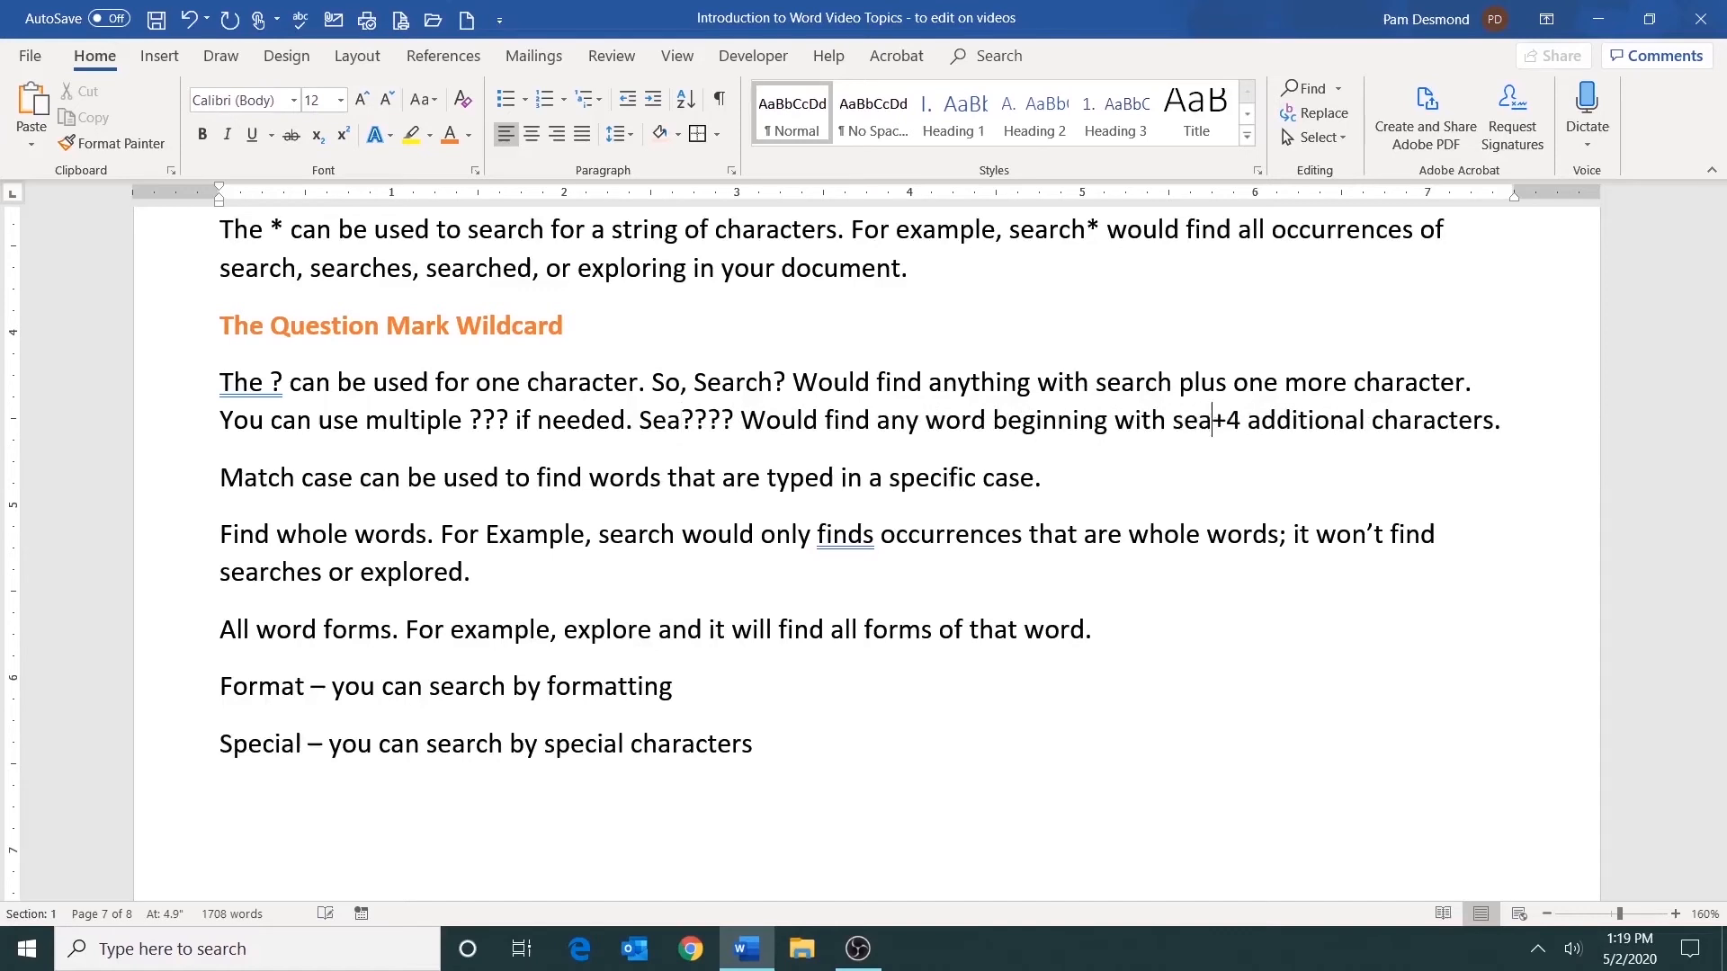
key(Up)
key(Up)
key(Up)
scroll(1718, 763, down, 1)
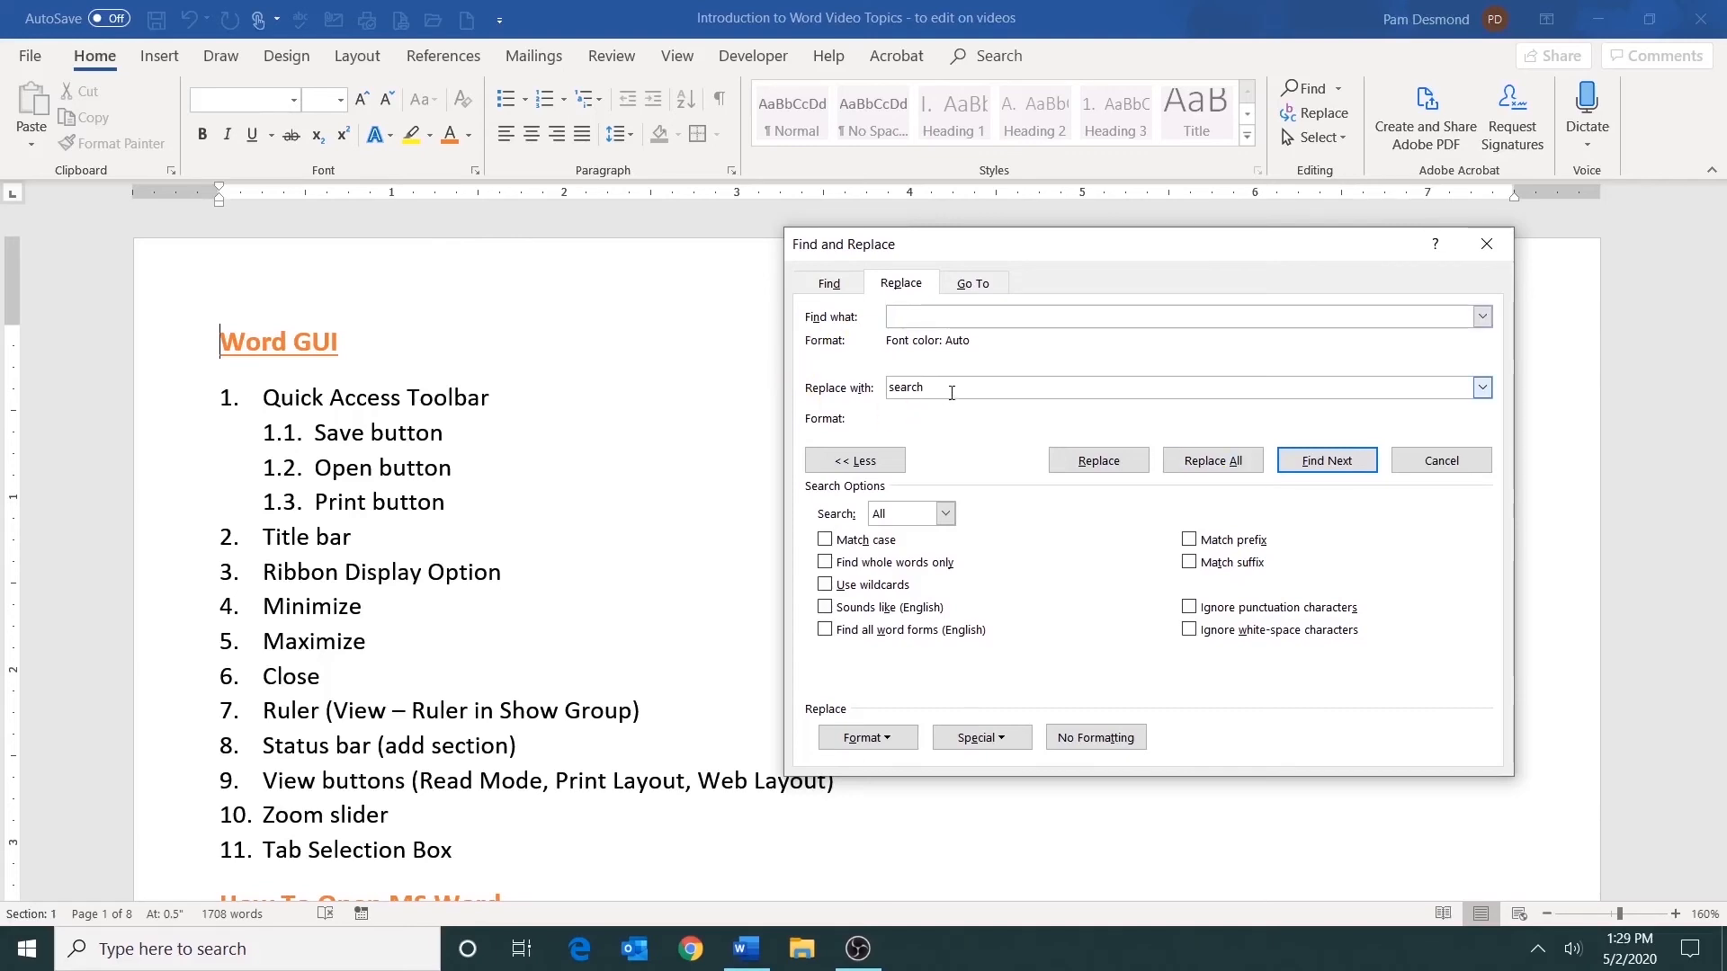
Step: Clear the replacement text "search" in the Find and Replace dialog
click(952, 392)
key(BackSpace)
key(BackSpace)
key(BackSpace)
key(BackSpace)
key(BackSpace)
key(BackSpace)
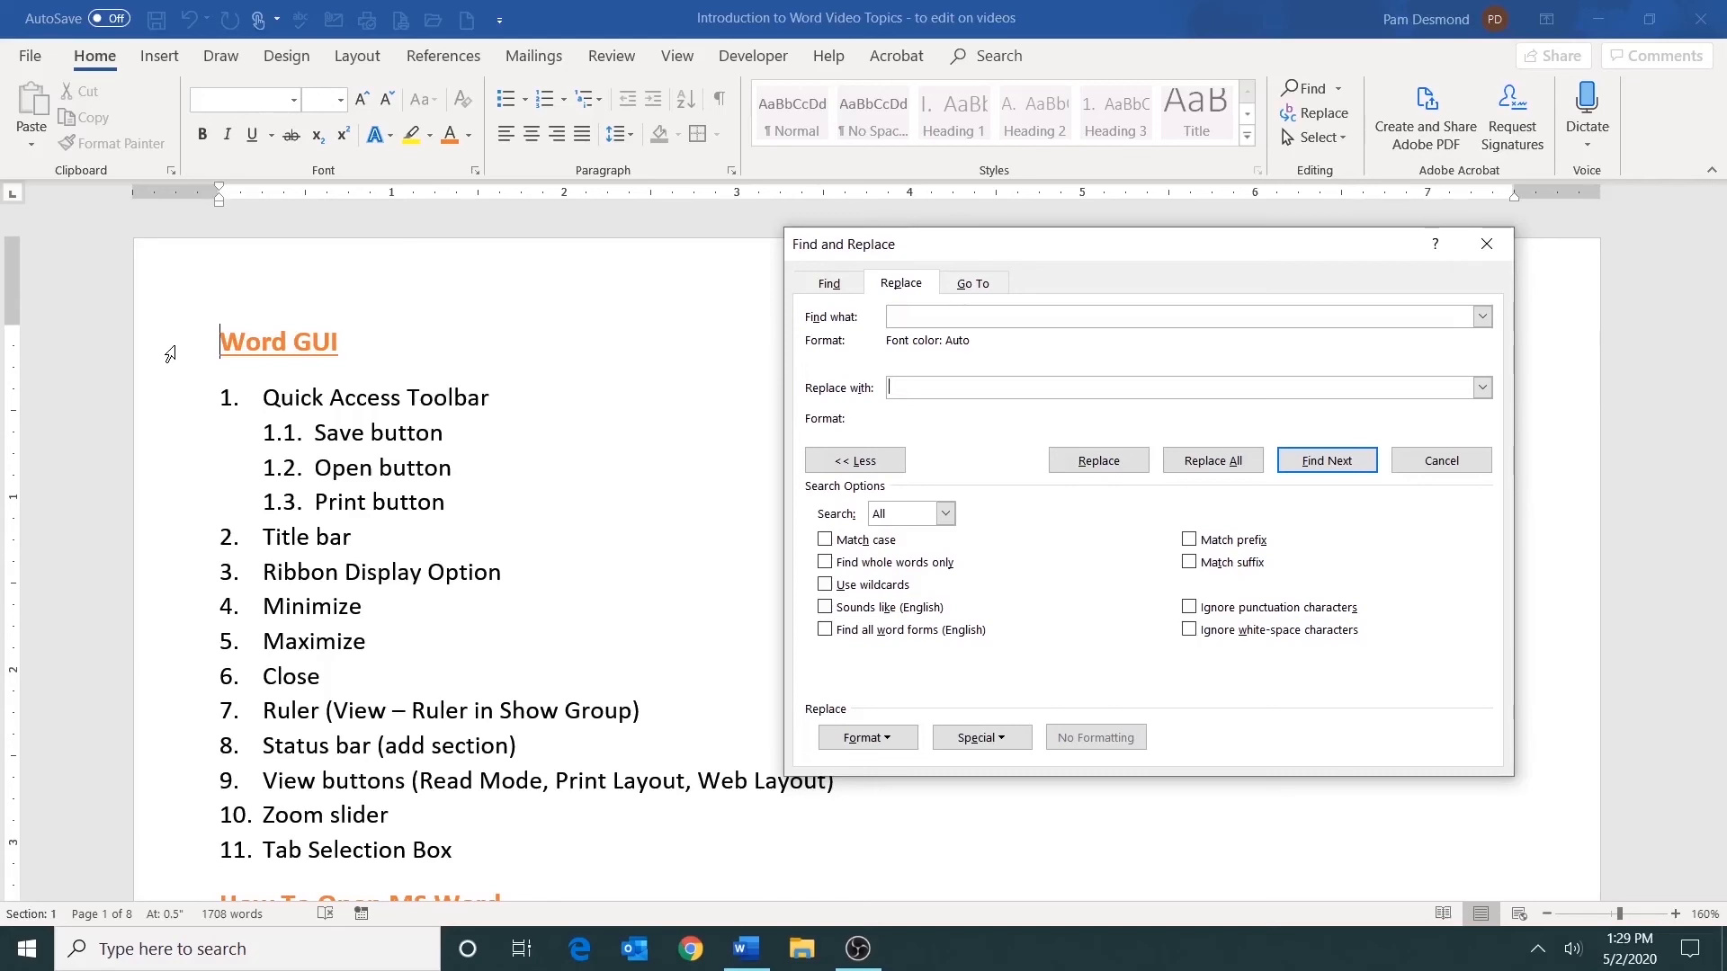
Step: Set the search criterion to text with the orange Accent 2 font color, leaving the search text empty
click(919, 313)
click(868, 737)
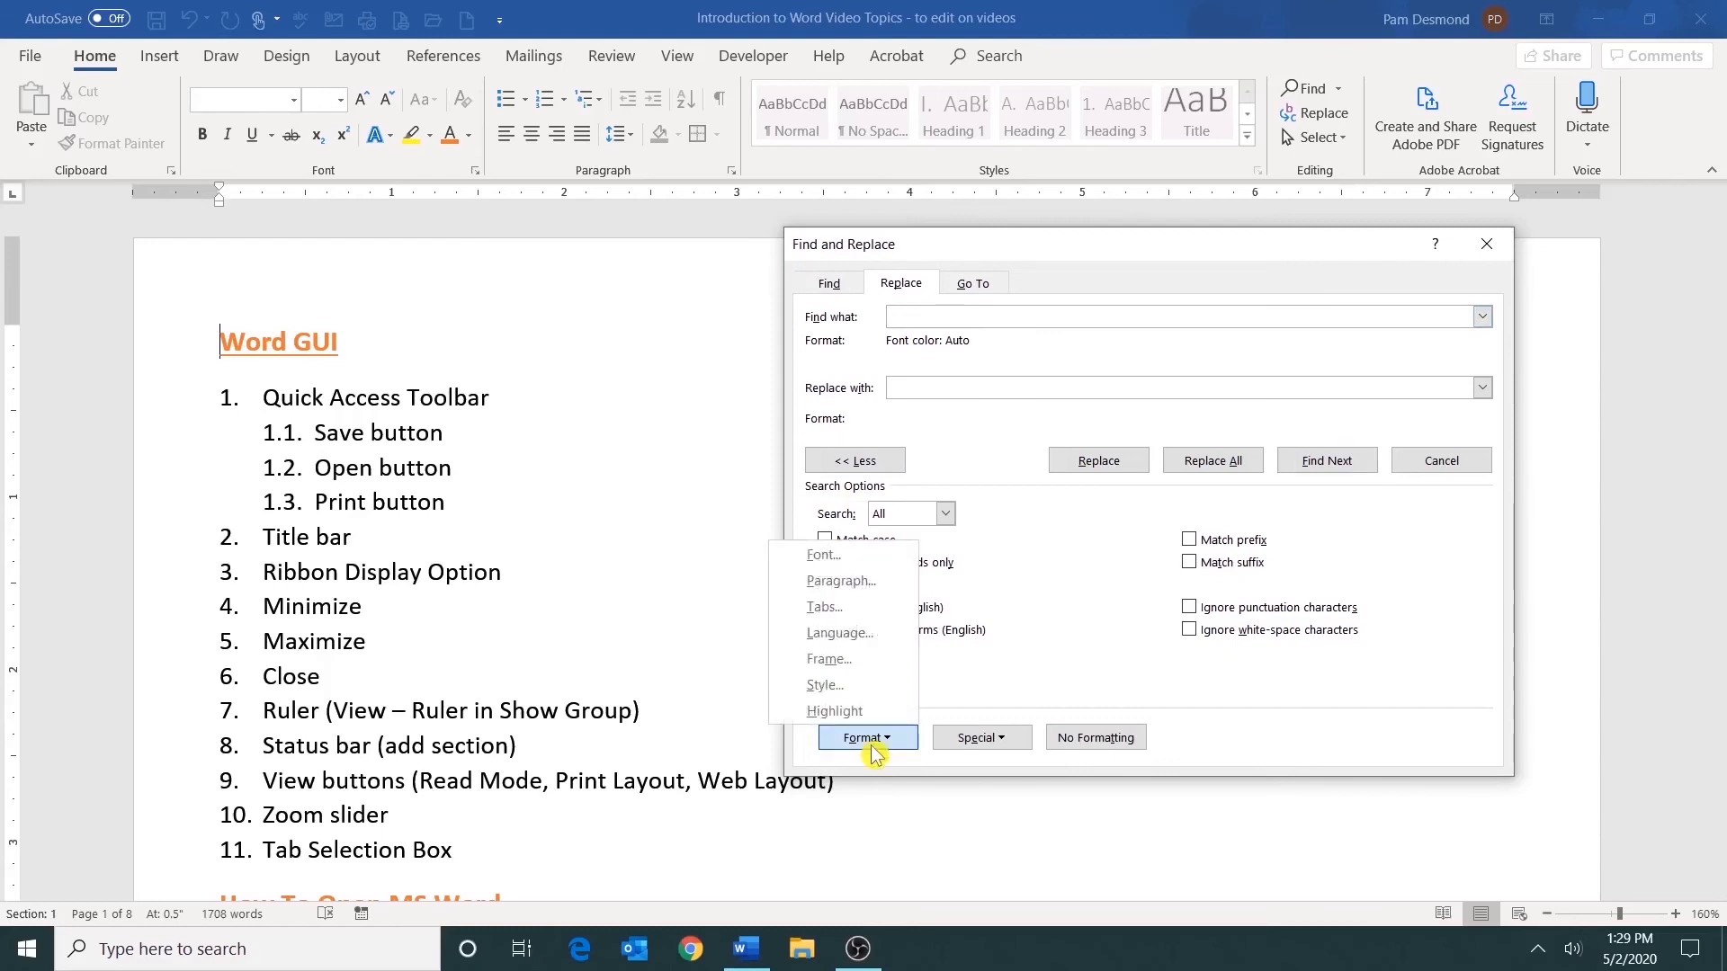
click(848, 551)
click(855, 341)
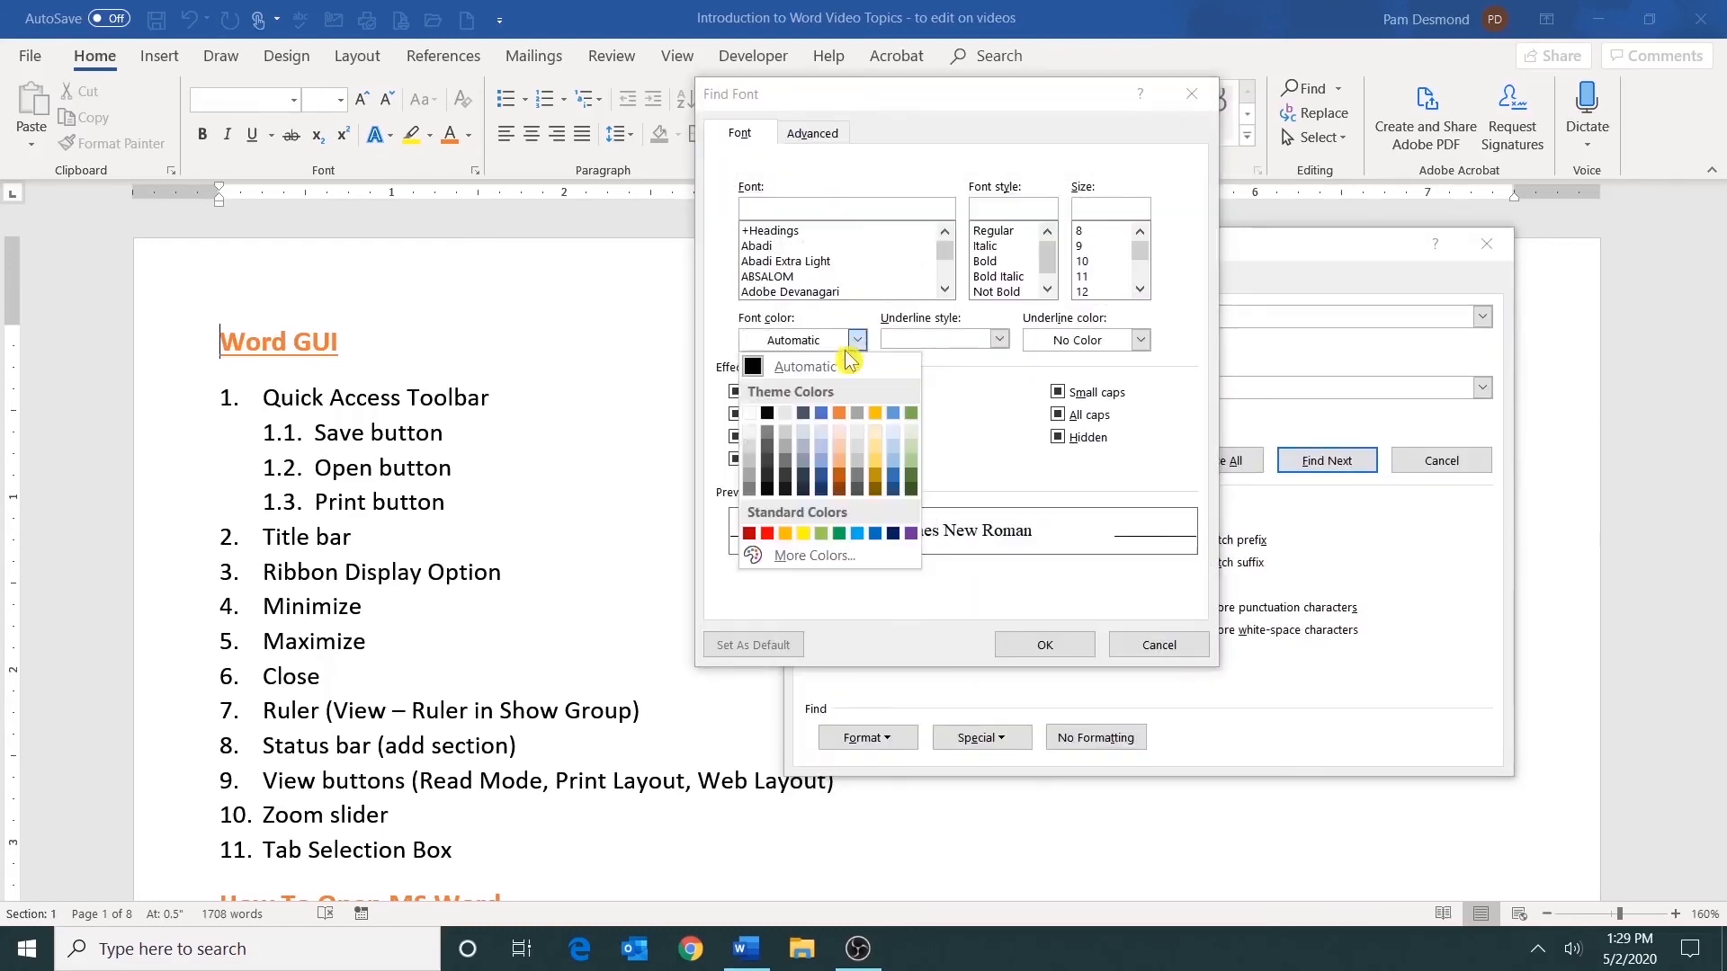
click(844, 419)
click(1044, 645)
Step: Set the replacement font color to the darkest blue Accent 1 shade and replace all orange text in the document
click(929, 389)
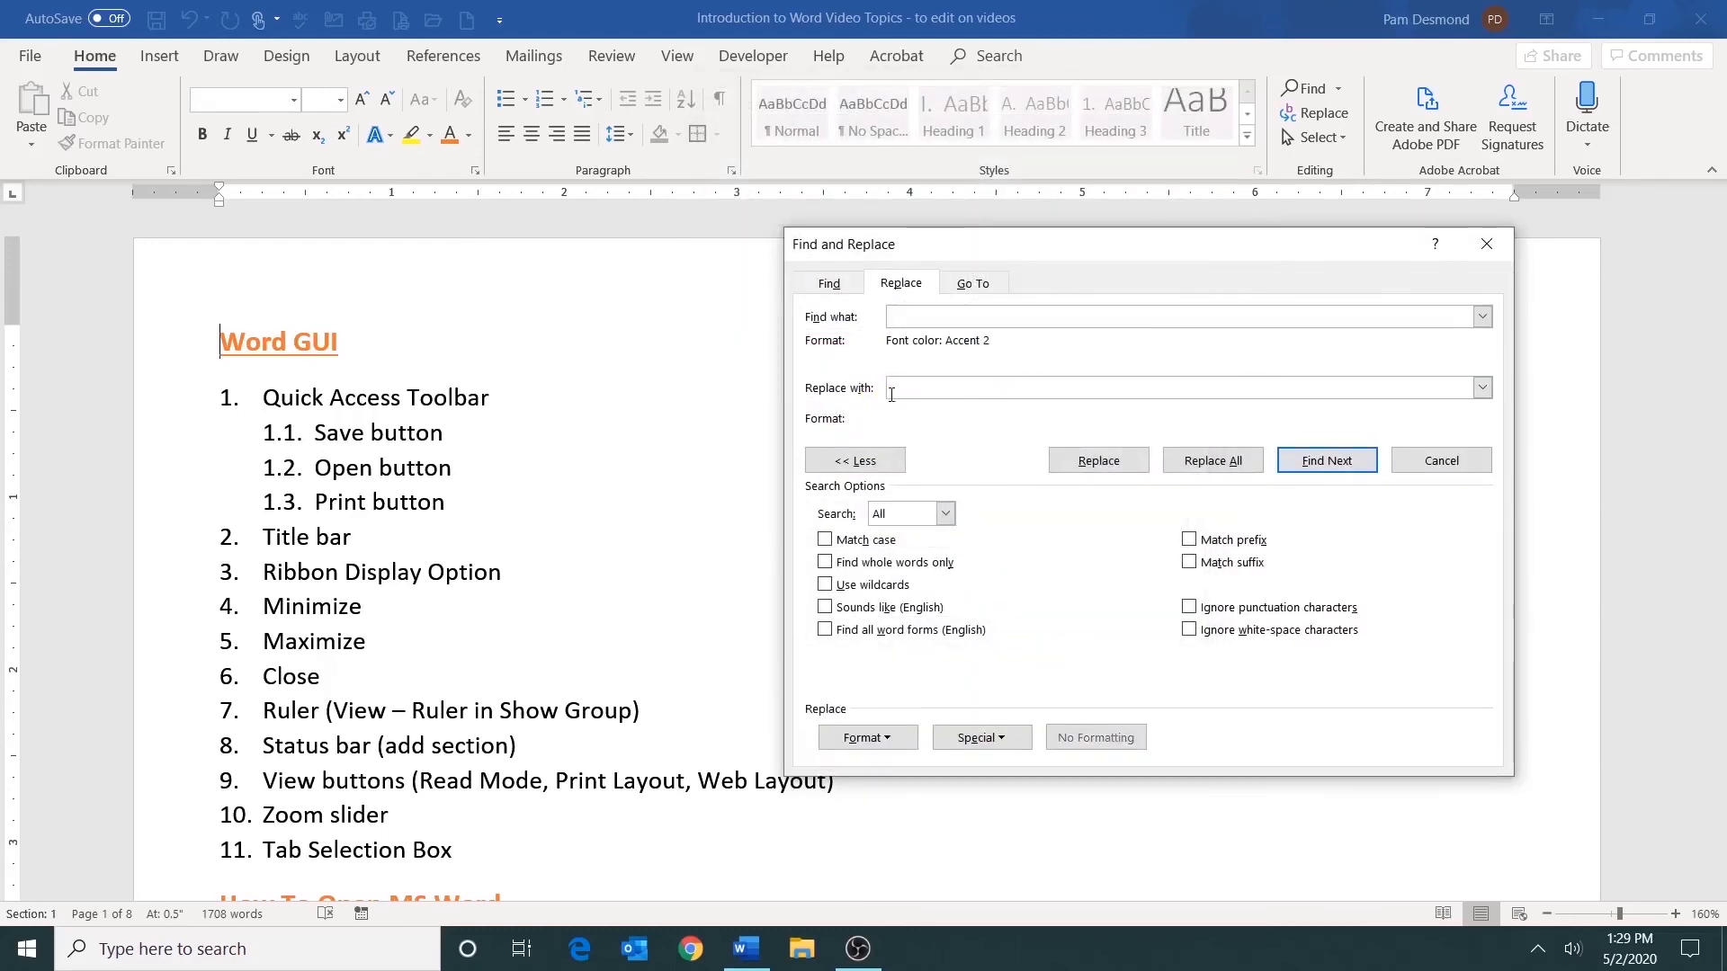
click(877, 745)
click(841, 556)
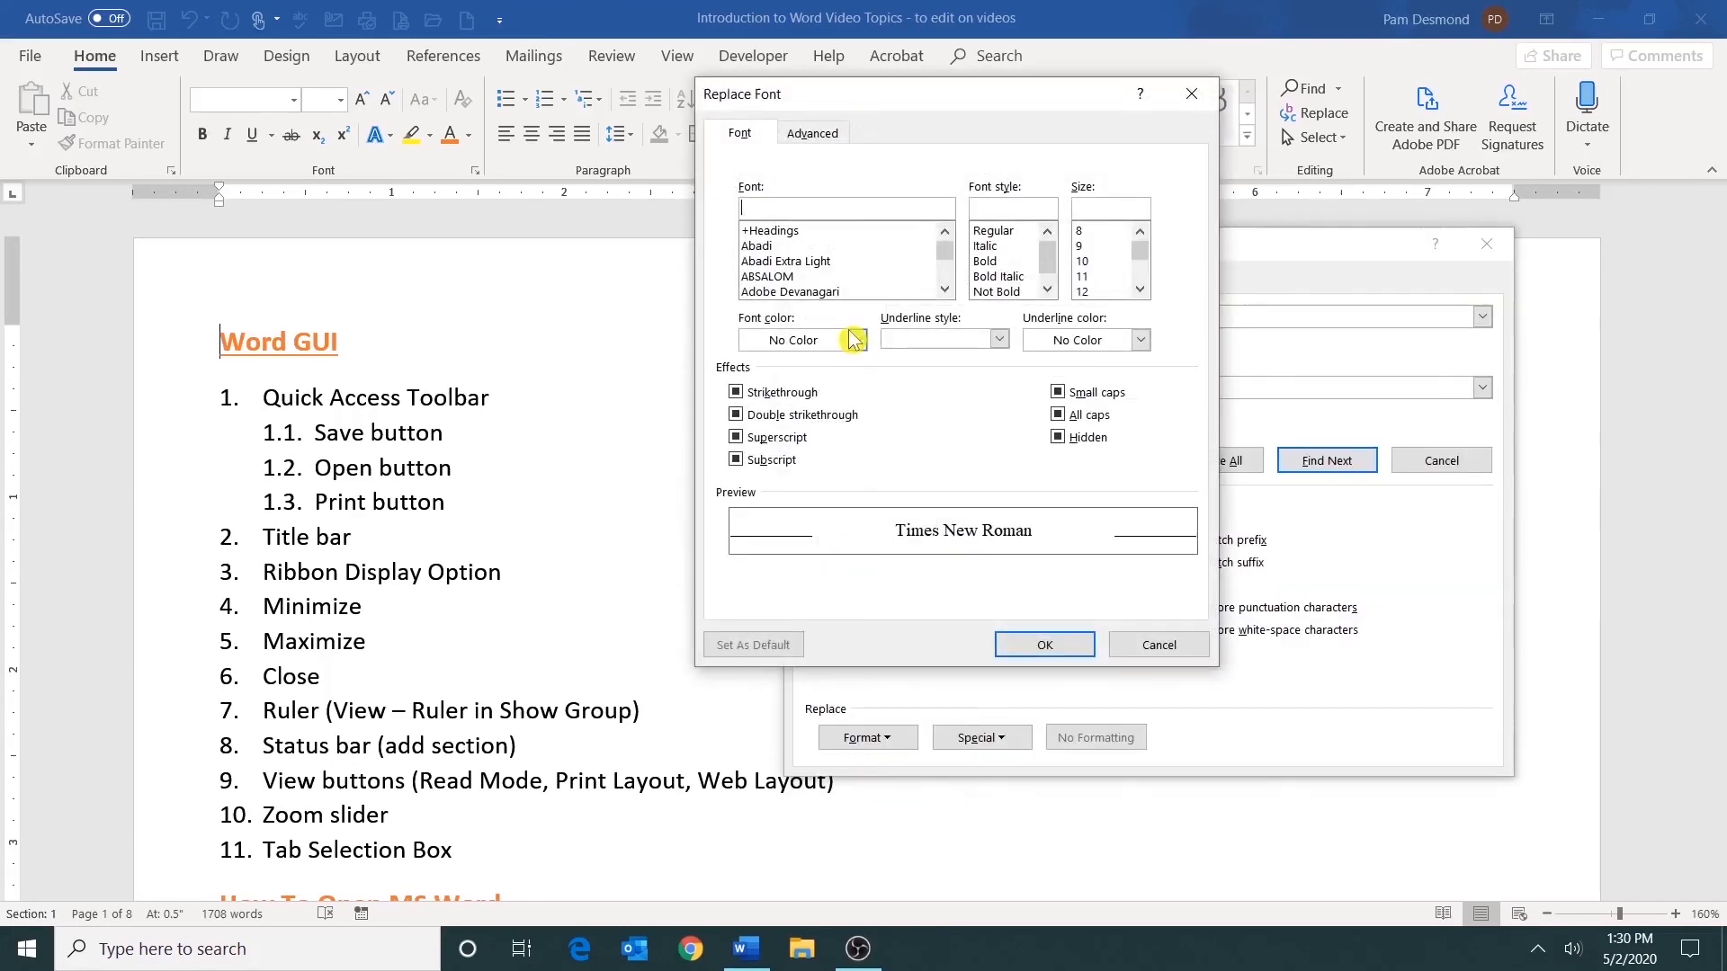
click(854, 340)
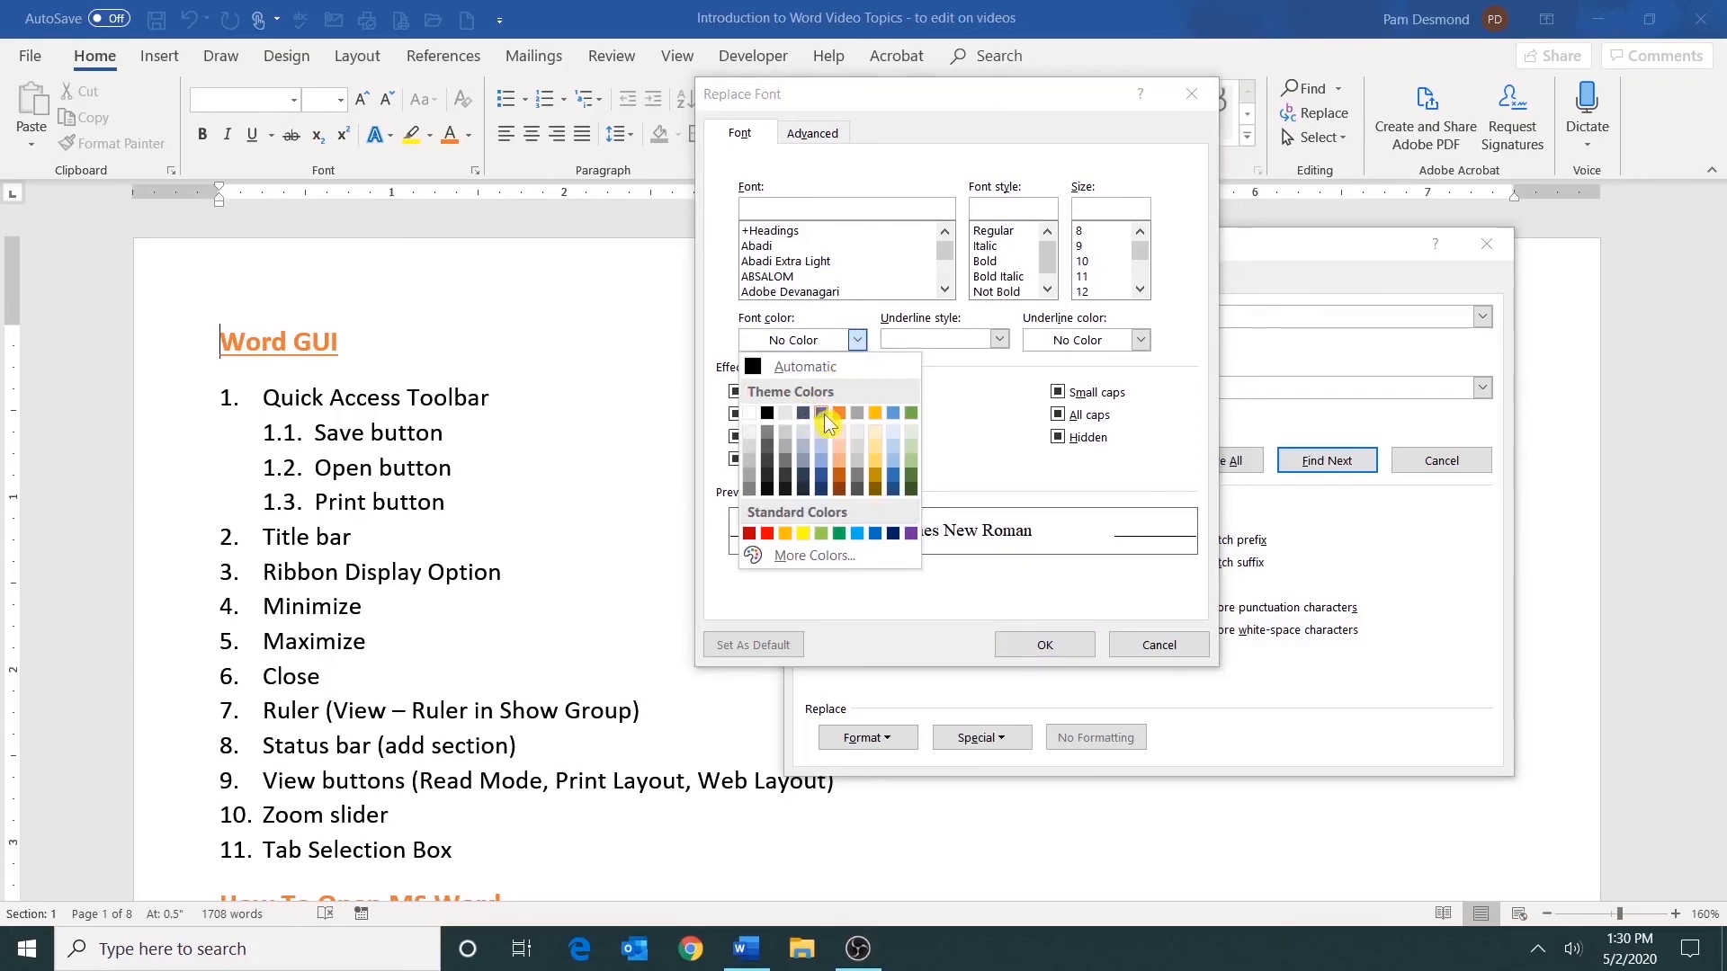
click(823, 491)
click(1043, 644)
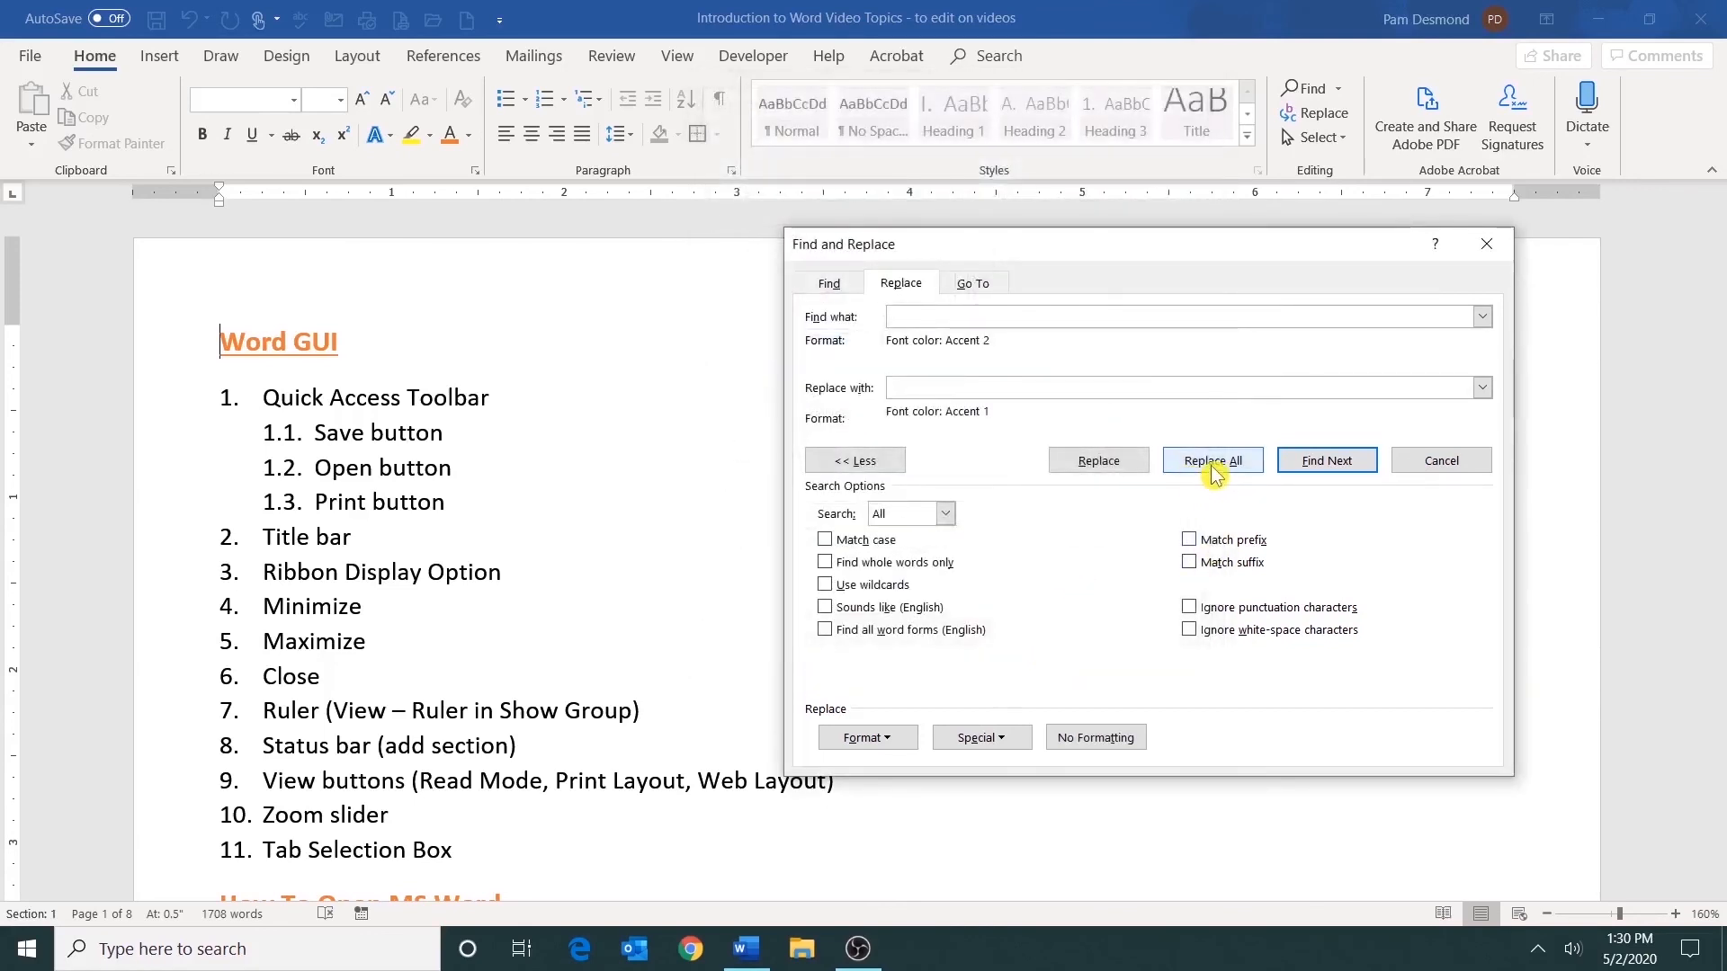
click(1214, 462)
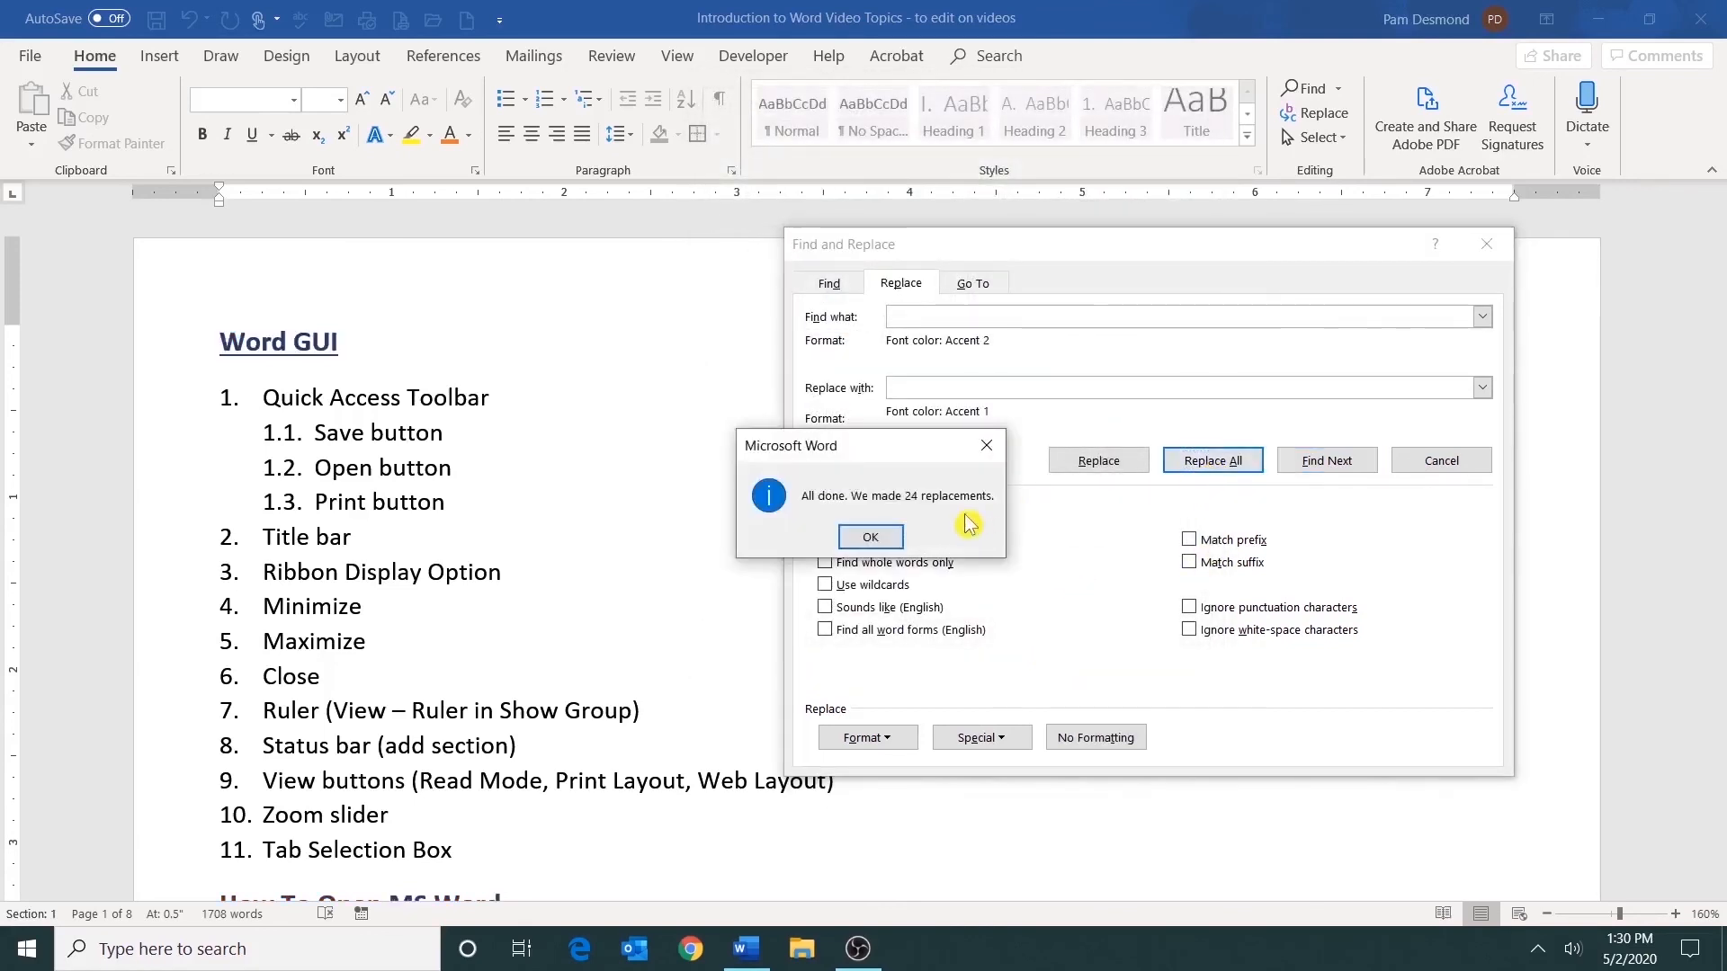
click(872, 537)
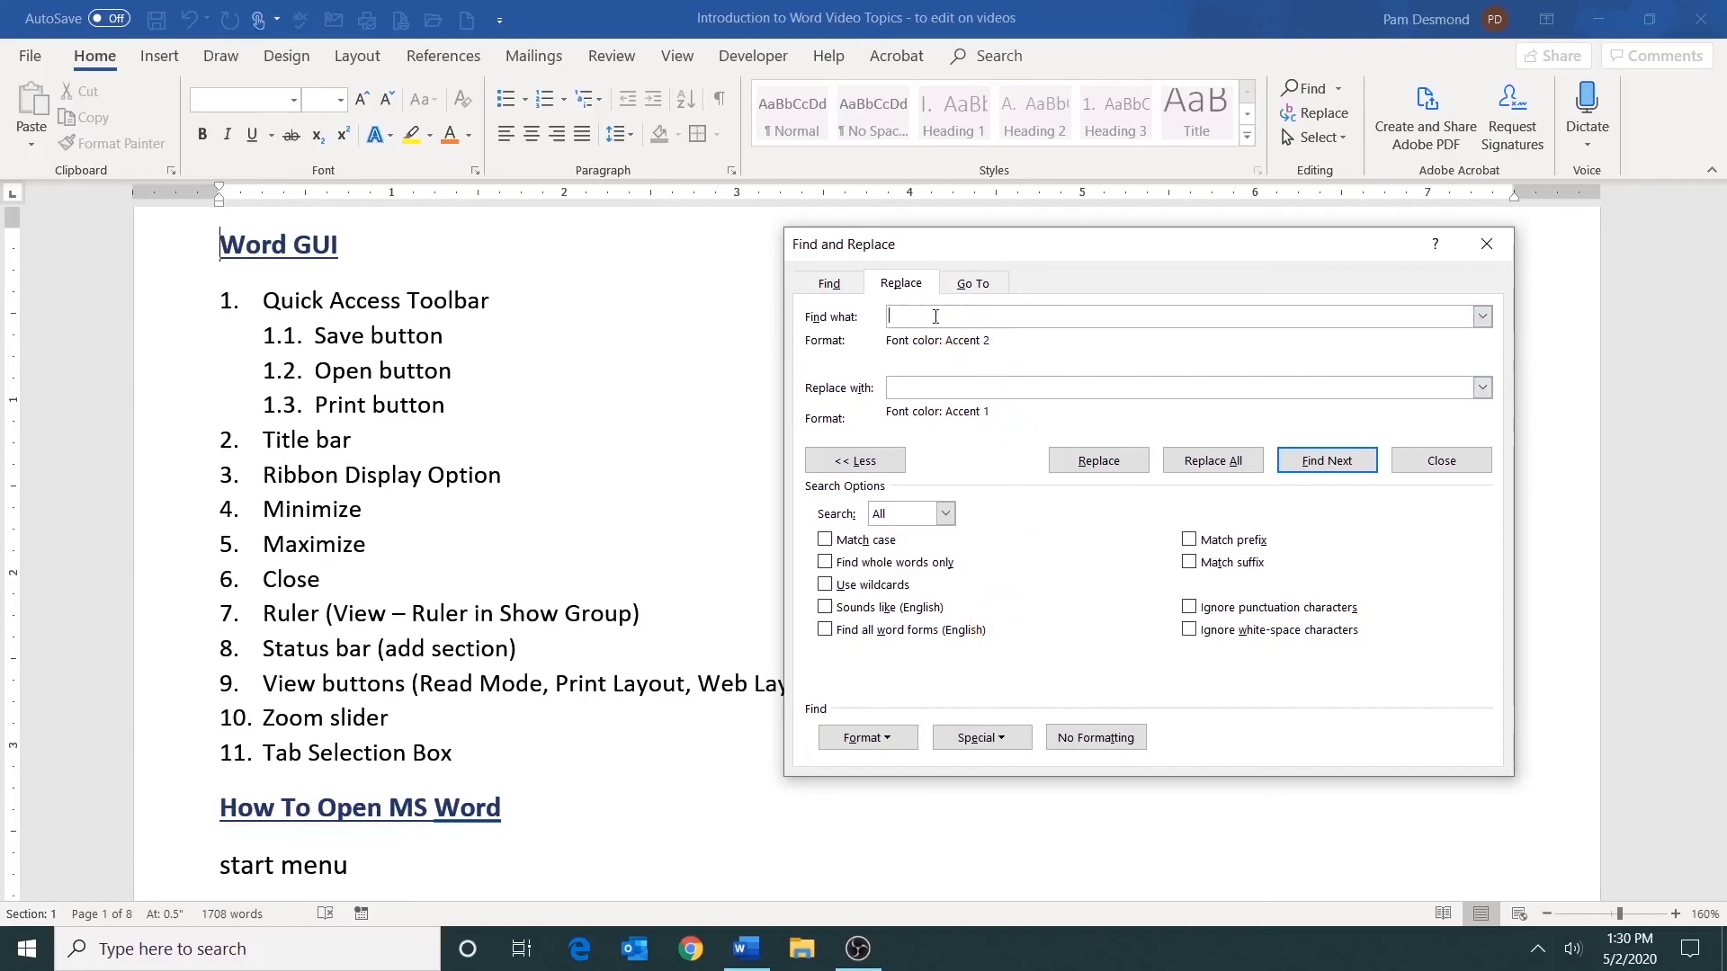
Step: Reset the font color of the search criterion to Automatic
click(877, 740)
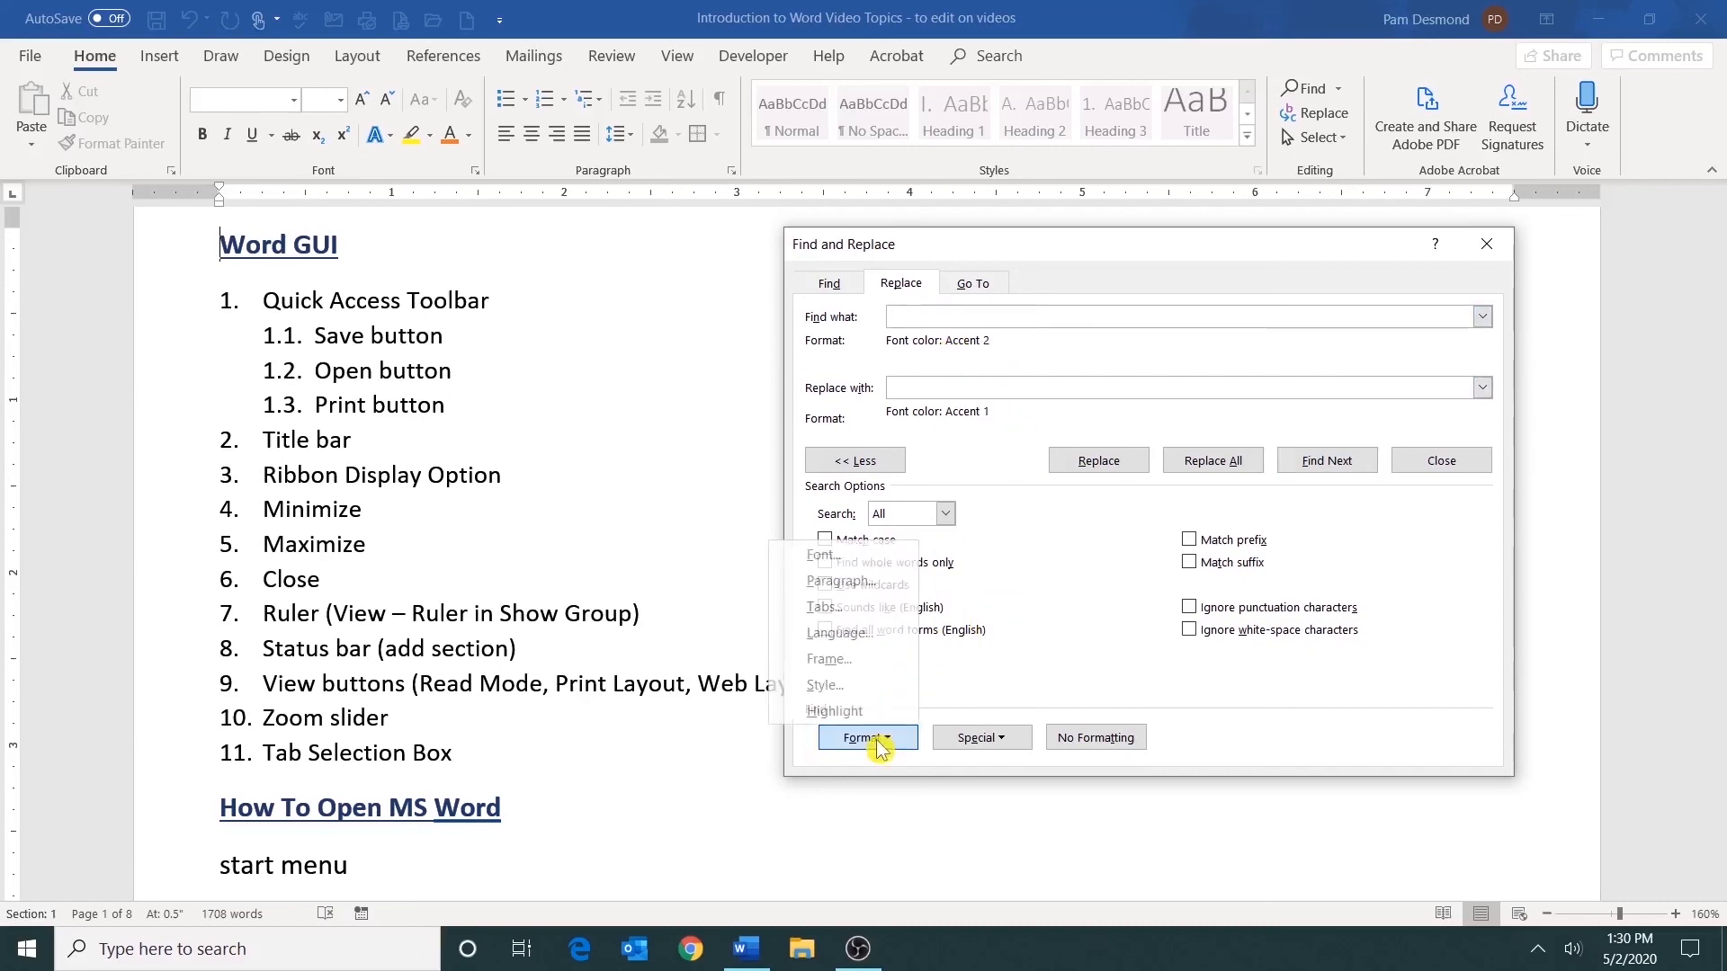
click(860, 557)
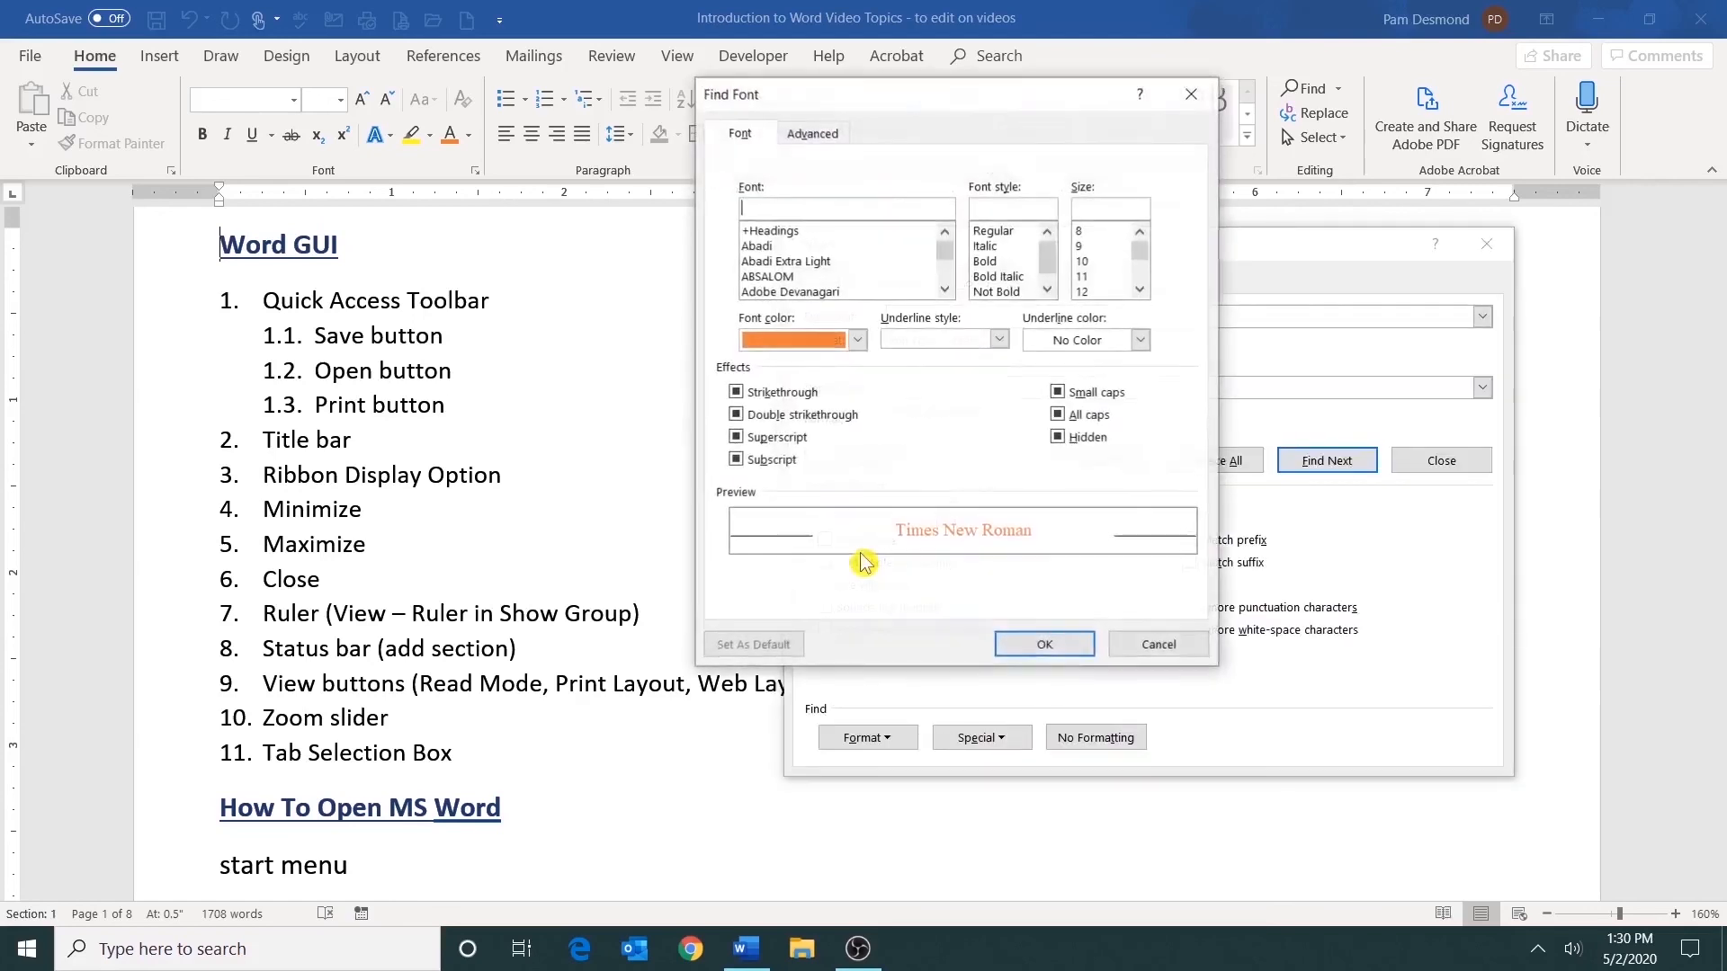
click(858, 340)
click(812, 376)
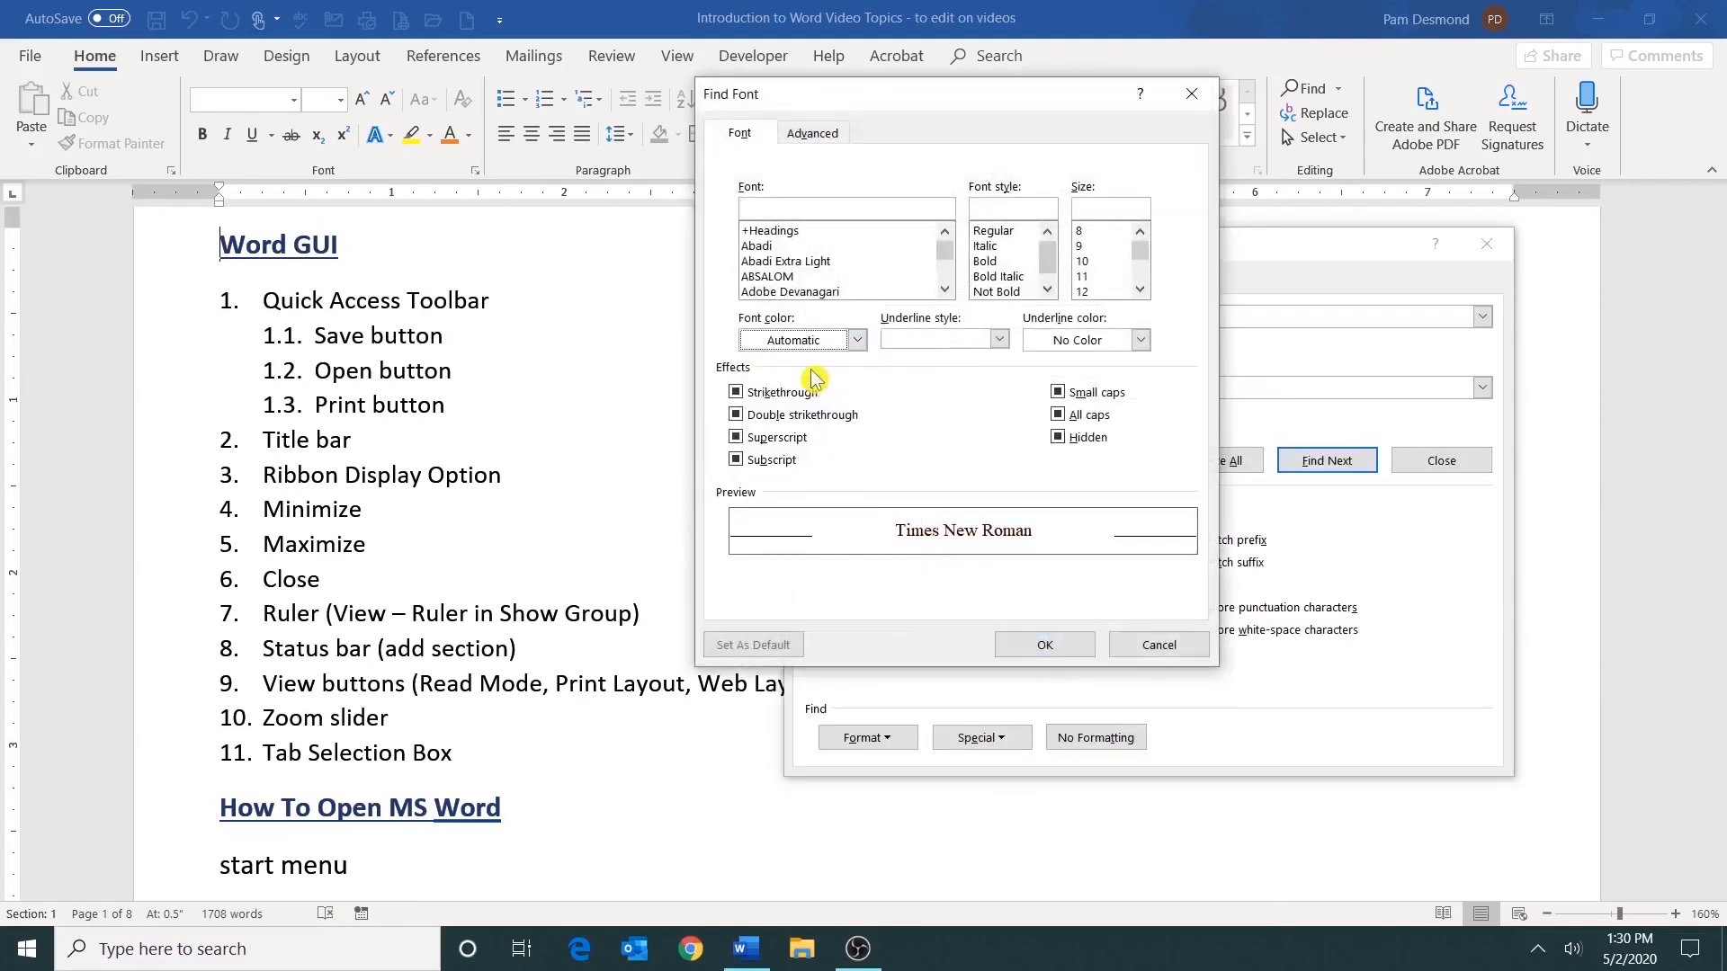
click(1049, 644)
Step: Reset the replacement font color to Automatic and close the Find and Replace dialog
key(Tab)
click(884, 743)
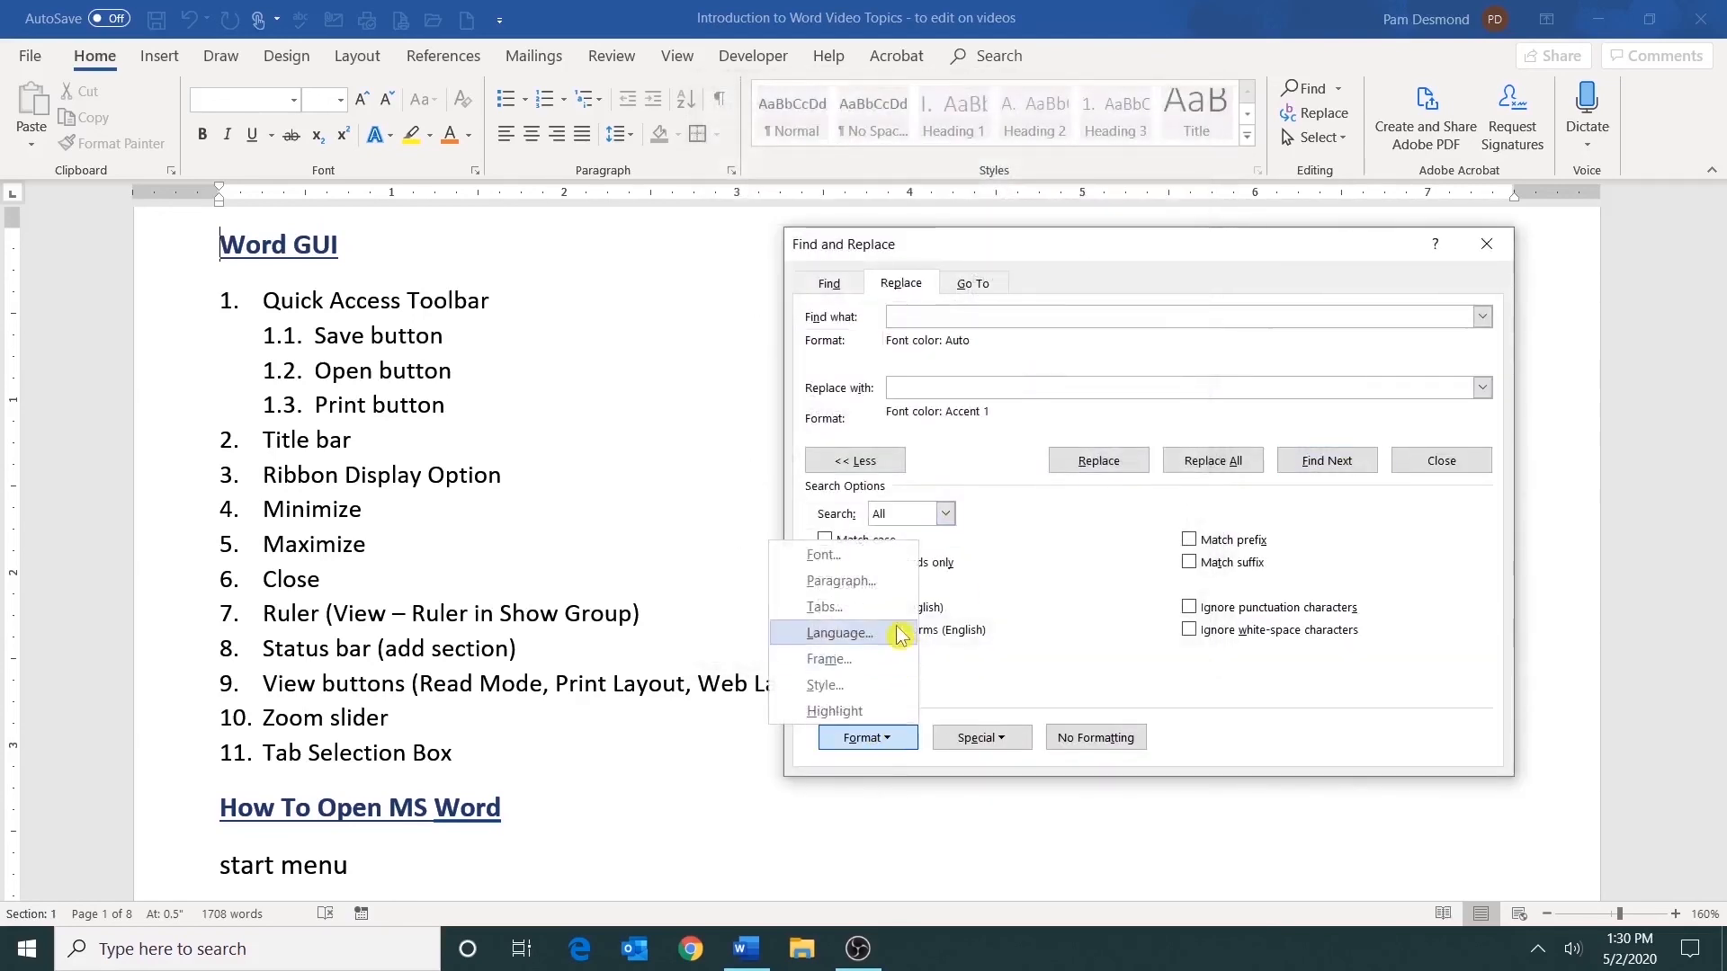
click(853, 557)
click(845, 340)
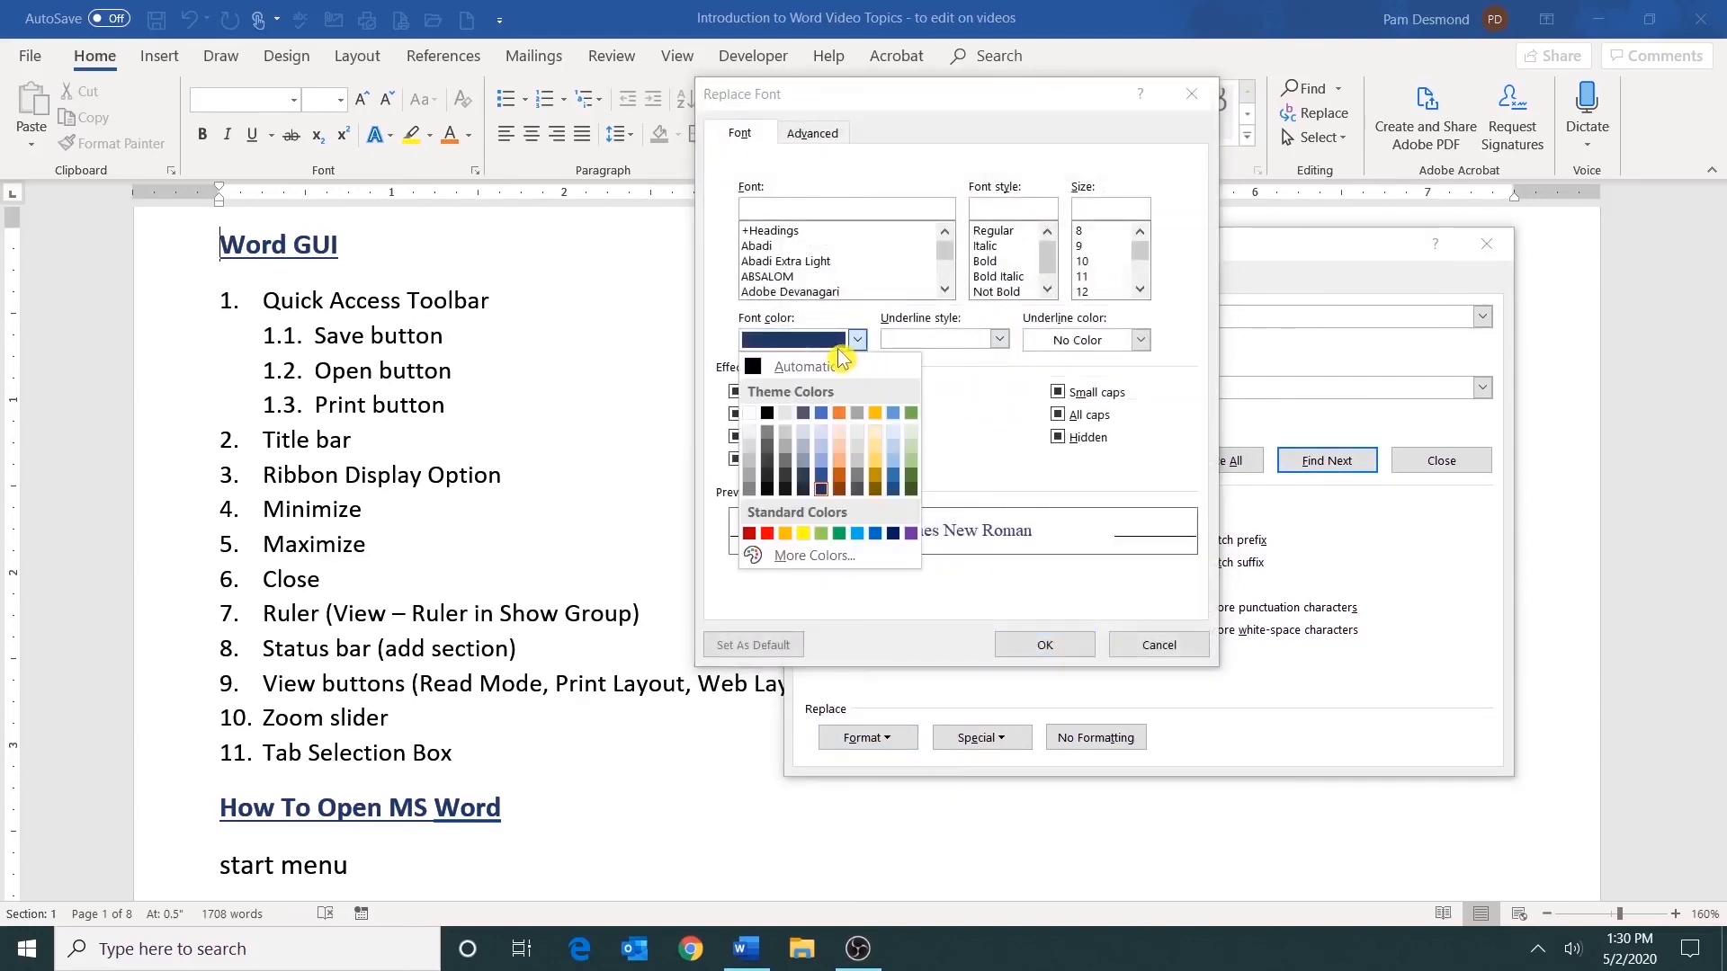
click(802, 369)
click(1045, 644)
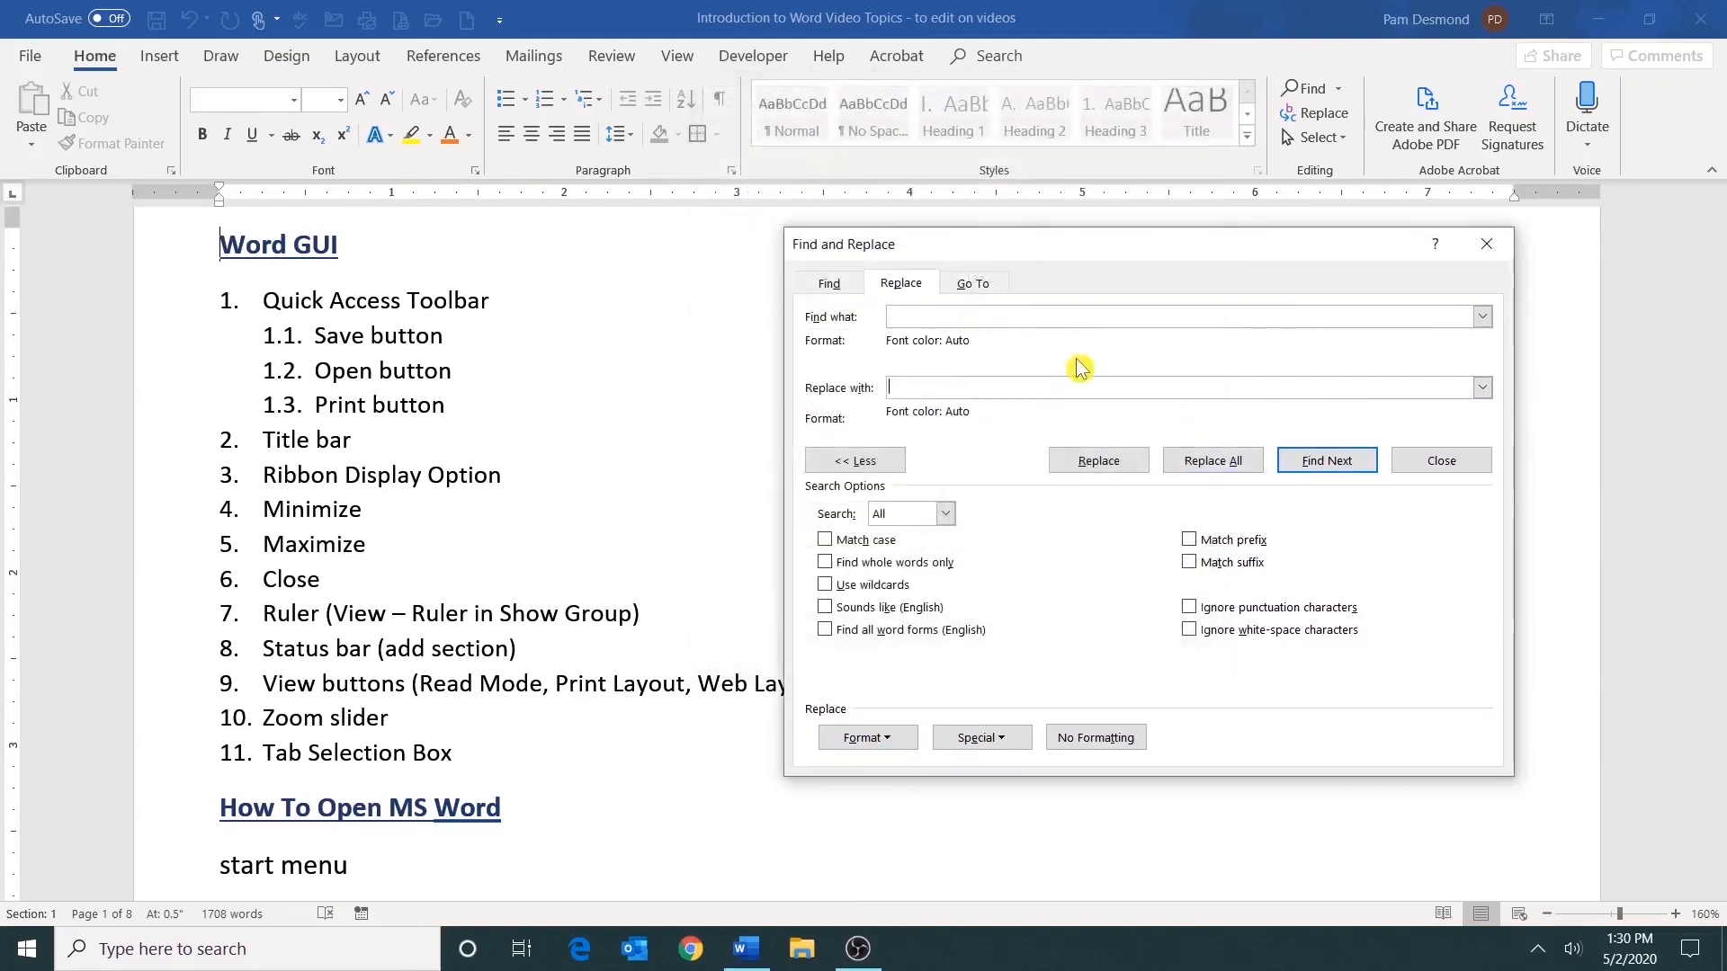
click(1439, 454)
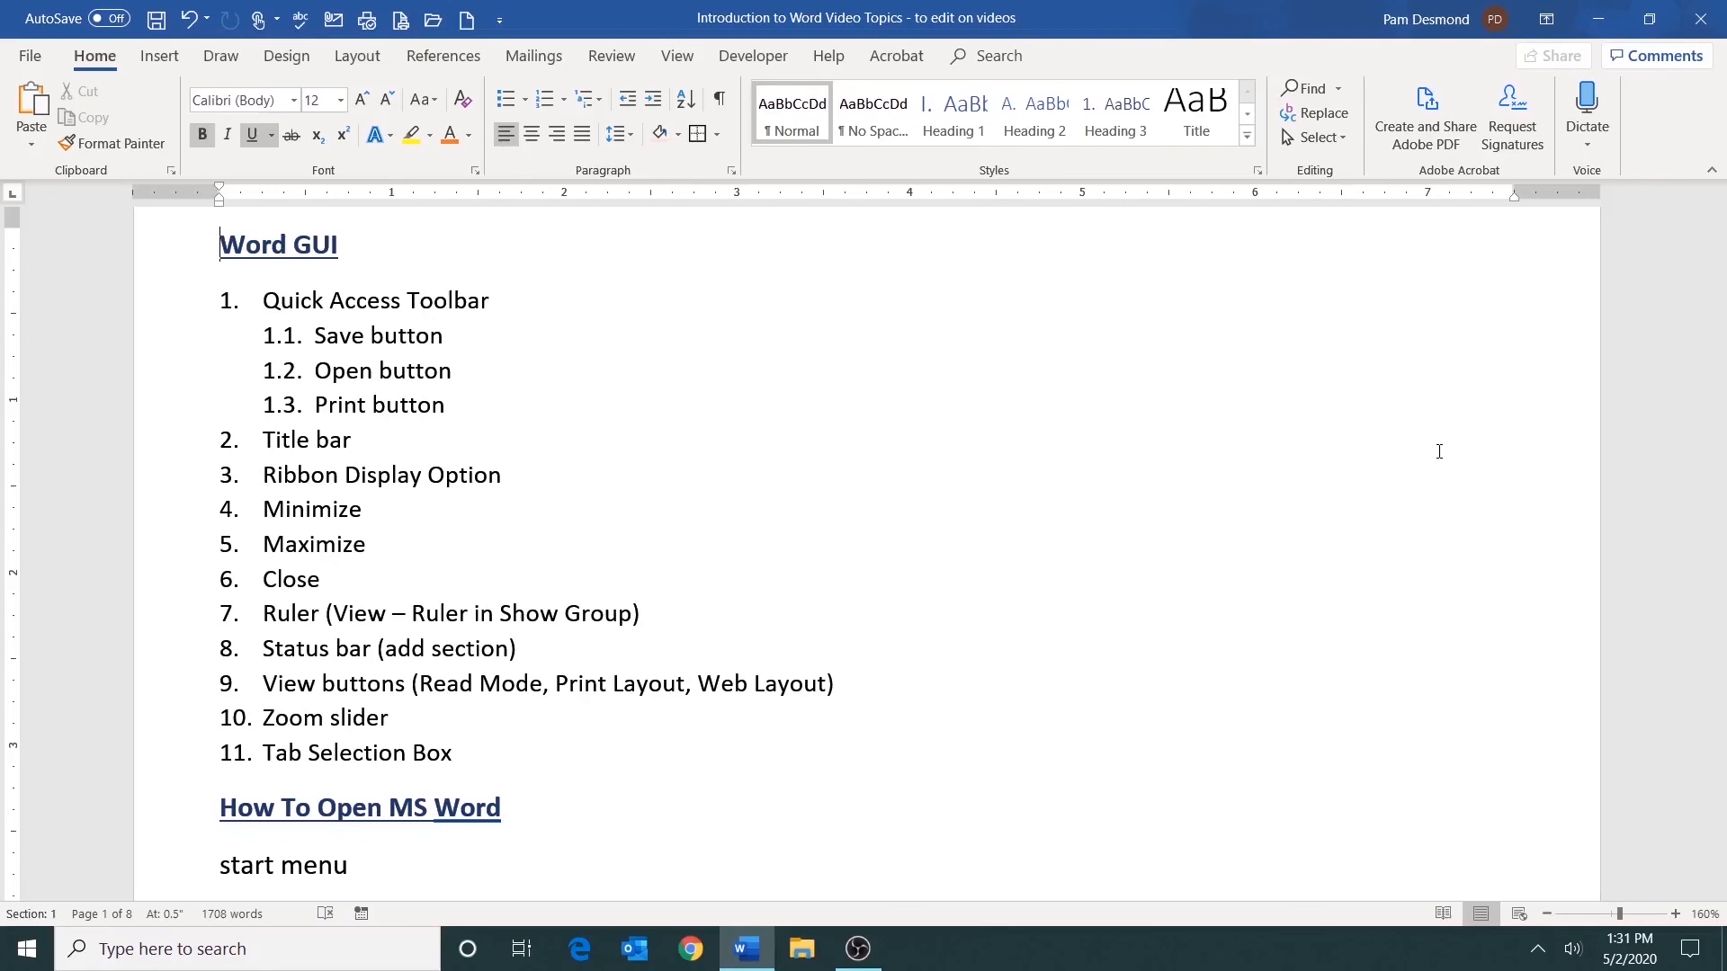